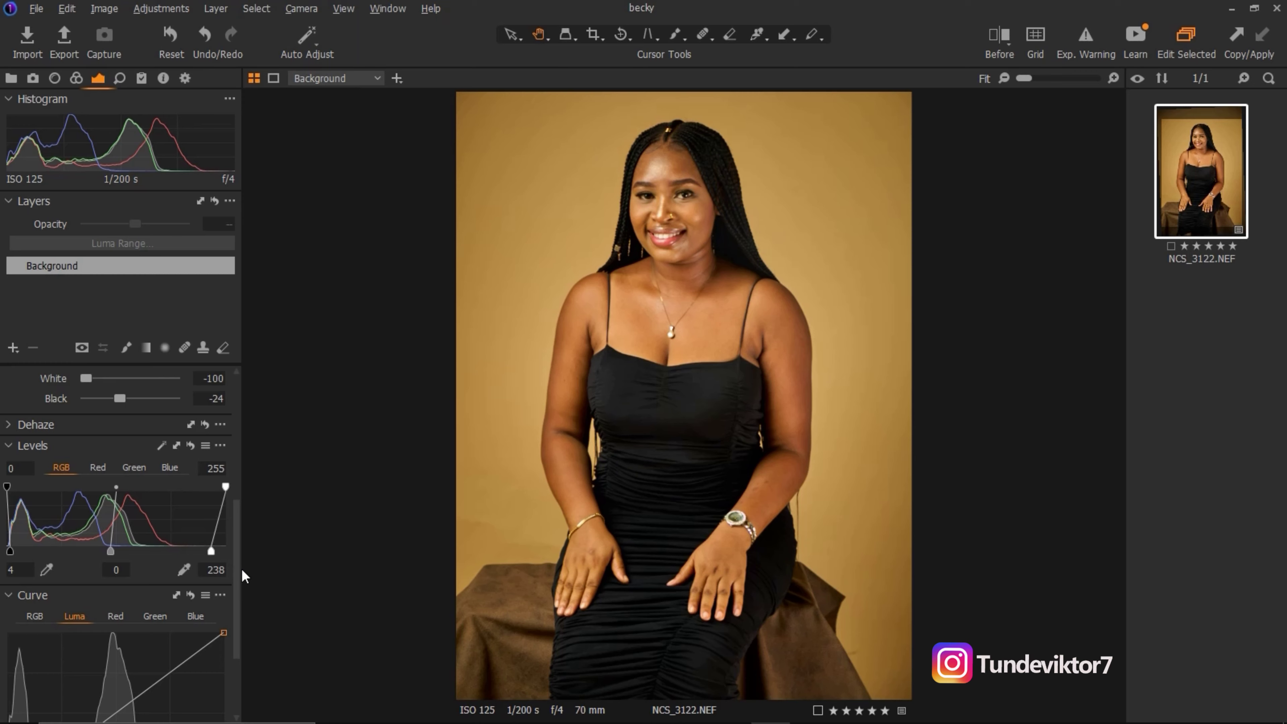
# Compare the edited portrait with its original in the split before/after view, sweeping the divider across to reveal the edited version.
pyautogui.moveTo(242, 575); pyautogui.dragTo(234, 522)
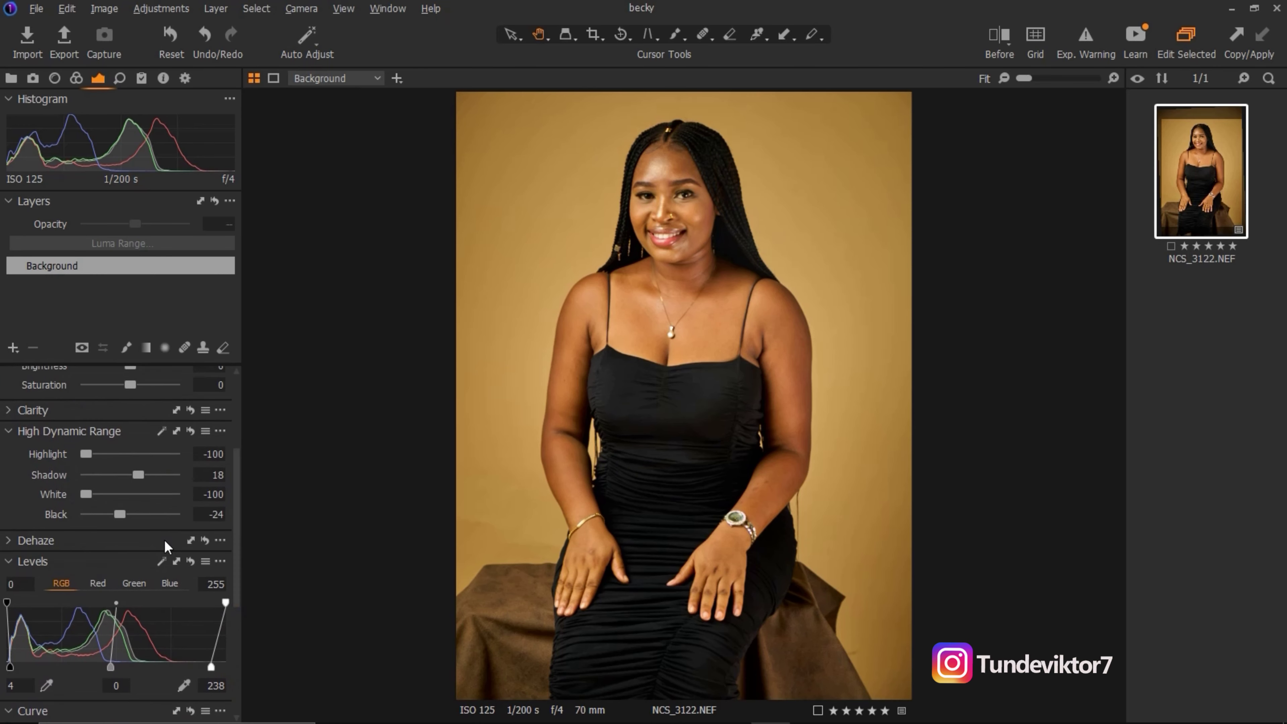
pyautogui.click(999, 36)
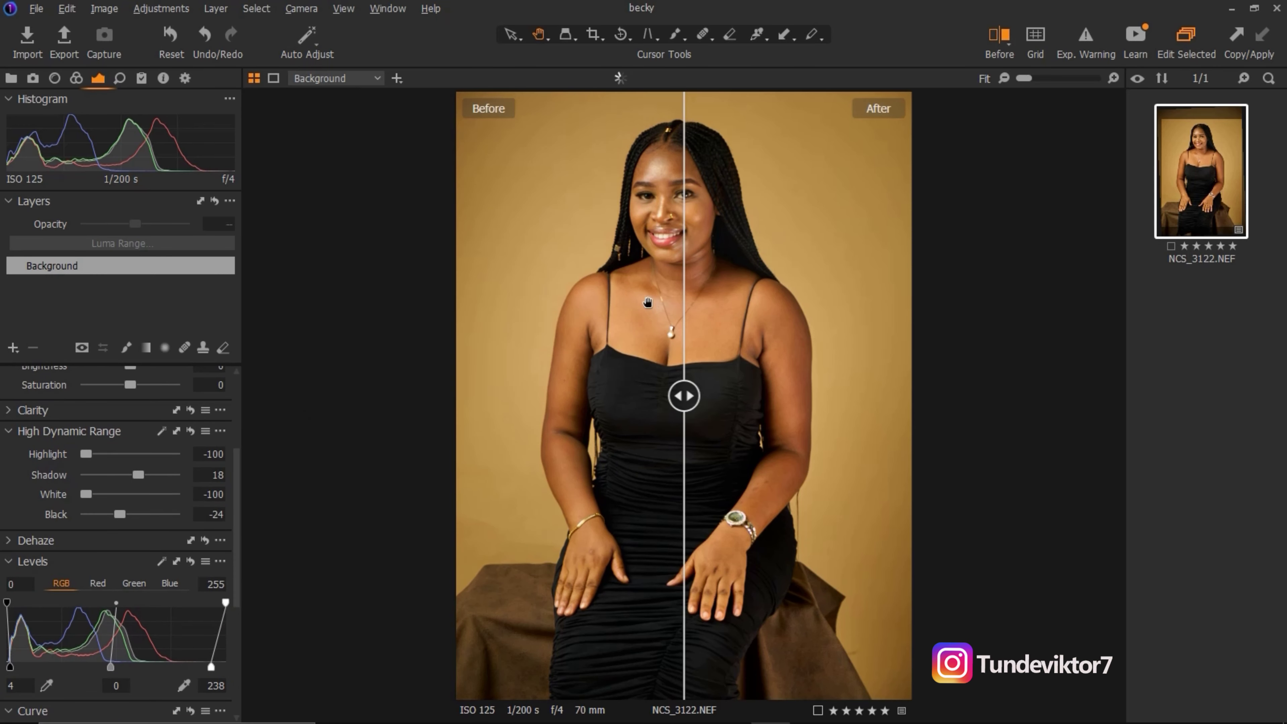
pyautogui.moveTo(689, 396); pyautogui.dragTo(418, 371)
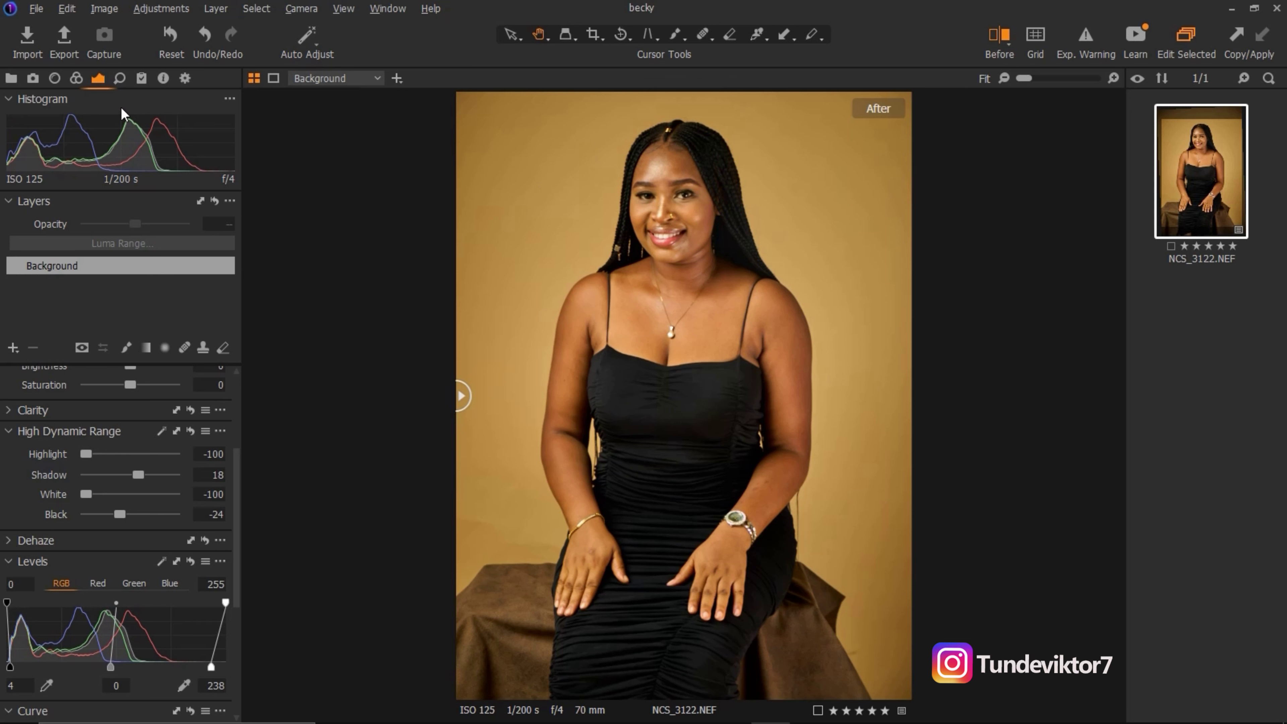
# Open the colour tools and expand the Color Editor in its Skin Tone mode.
pyautogui.click(76, 78)
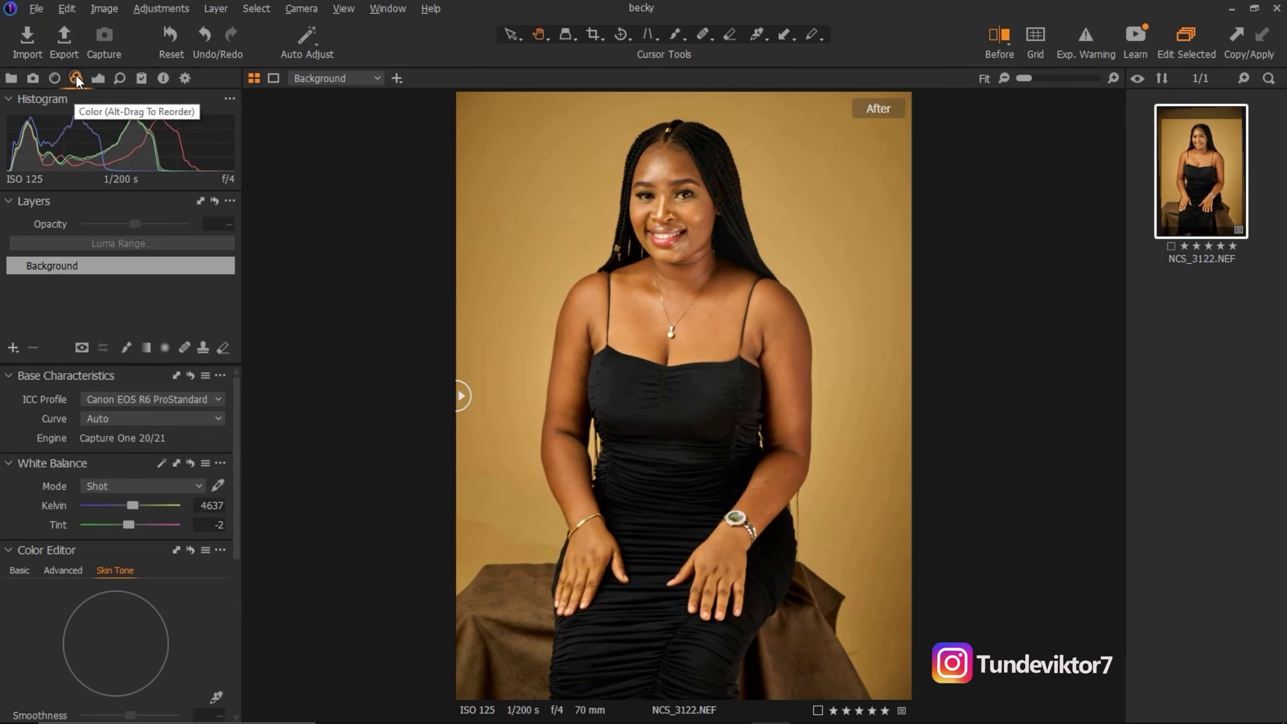
pyautogui.scroll(-2, 236, 477)
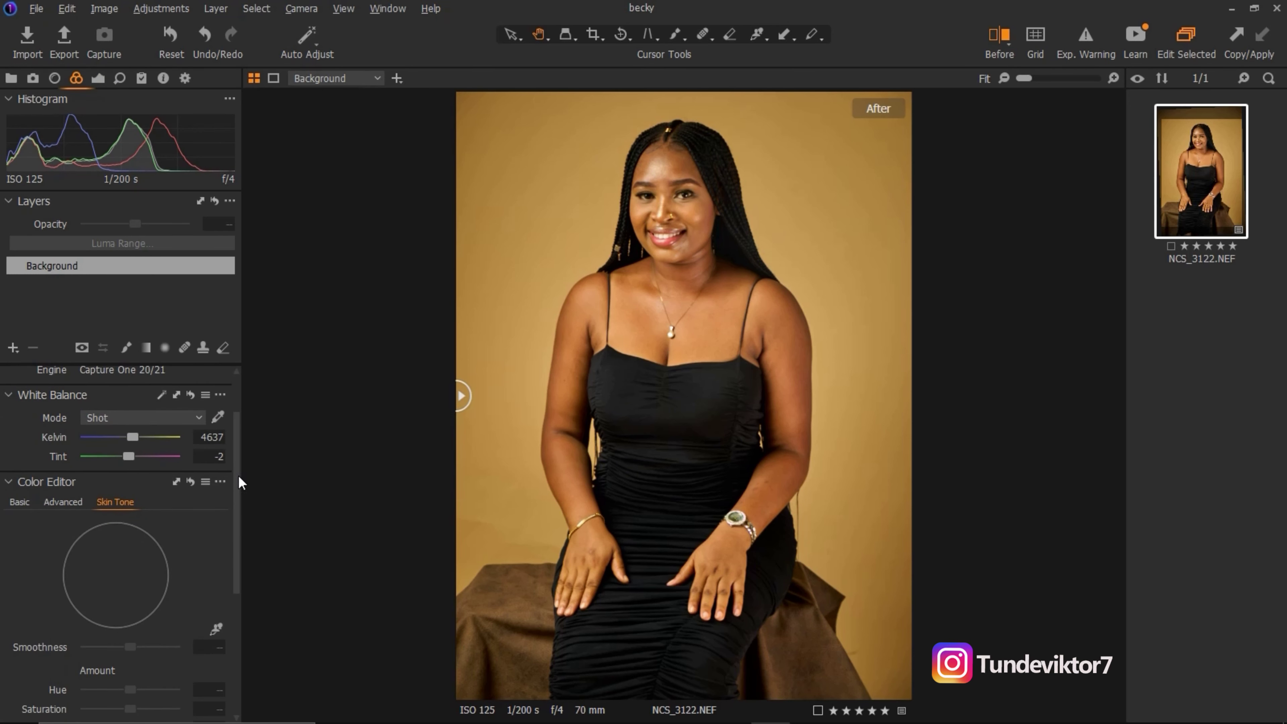
pyautogui.scroll(-2, 236, 492)
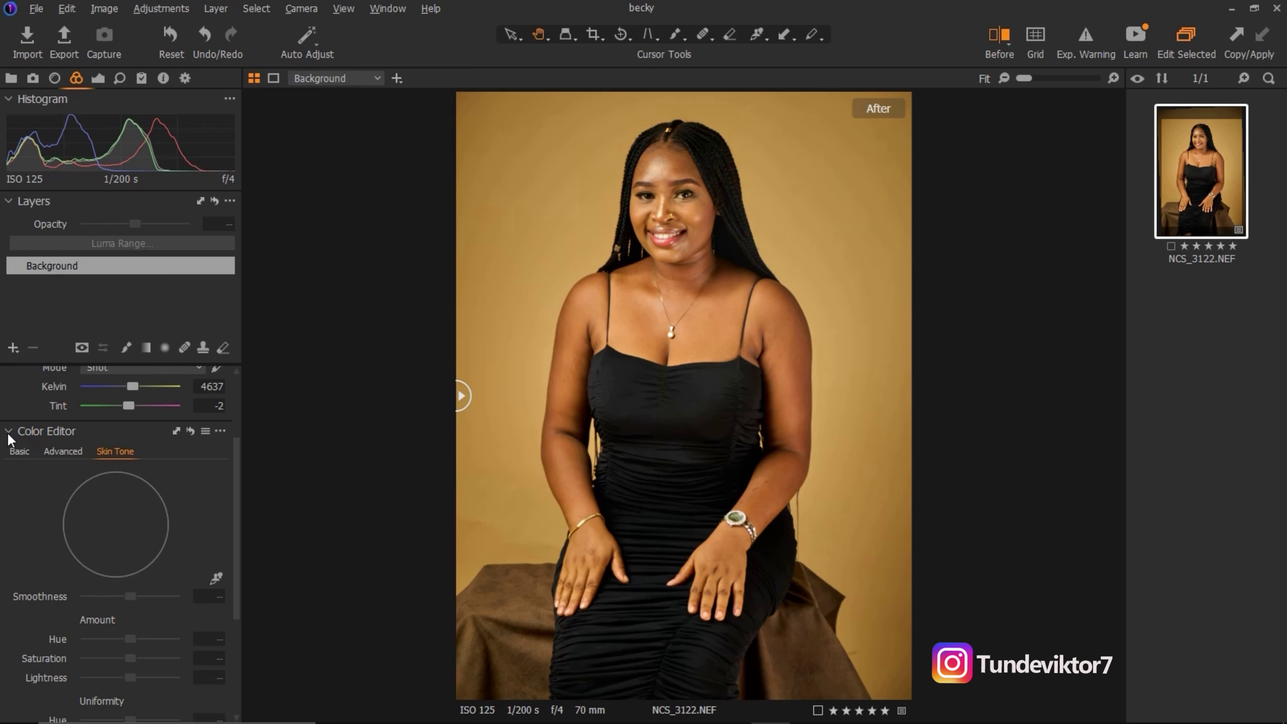
pyautogui.click(18, 432)
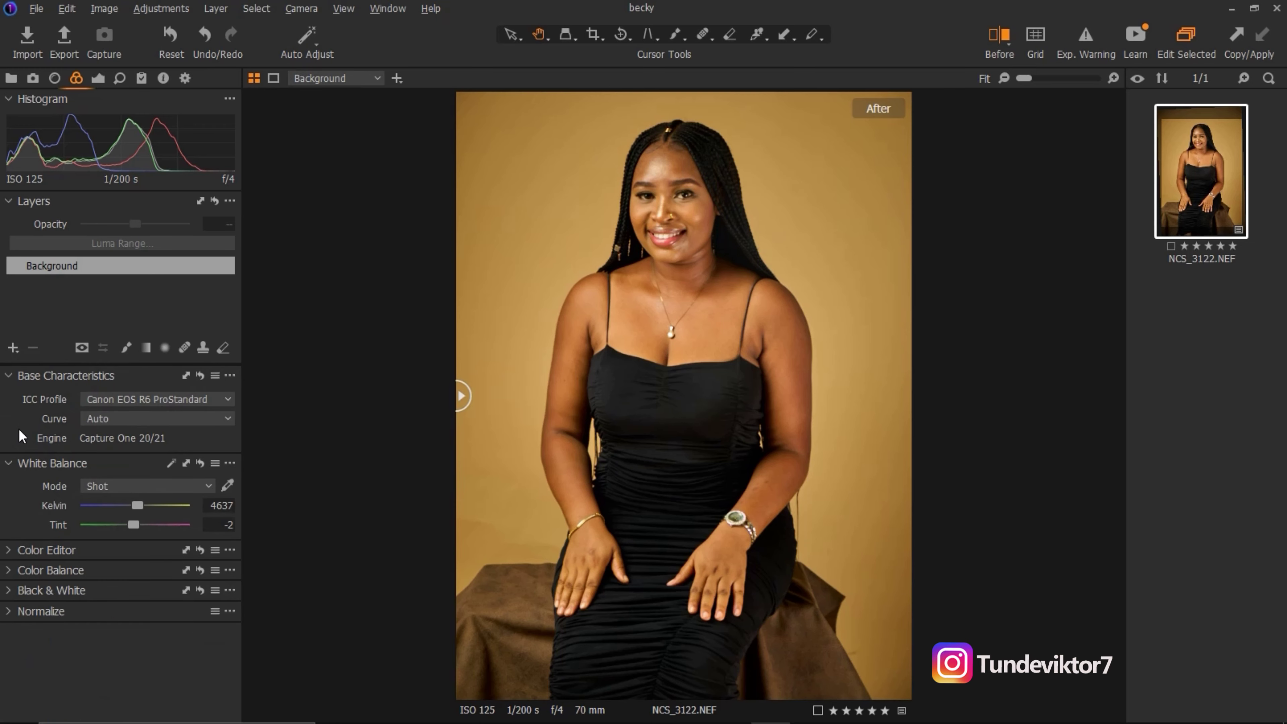
pyautogui.click(12, 551)
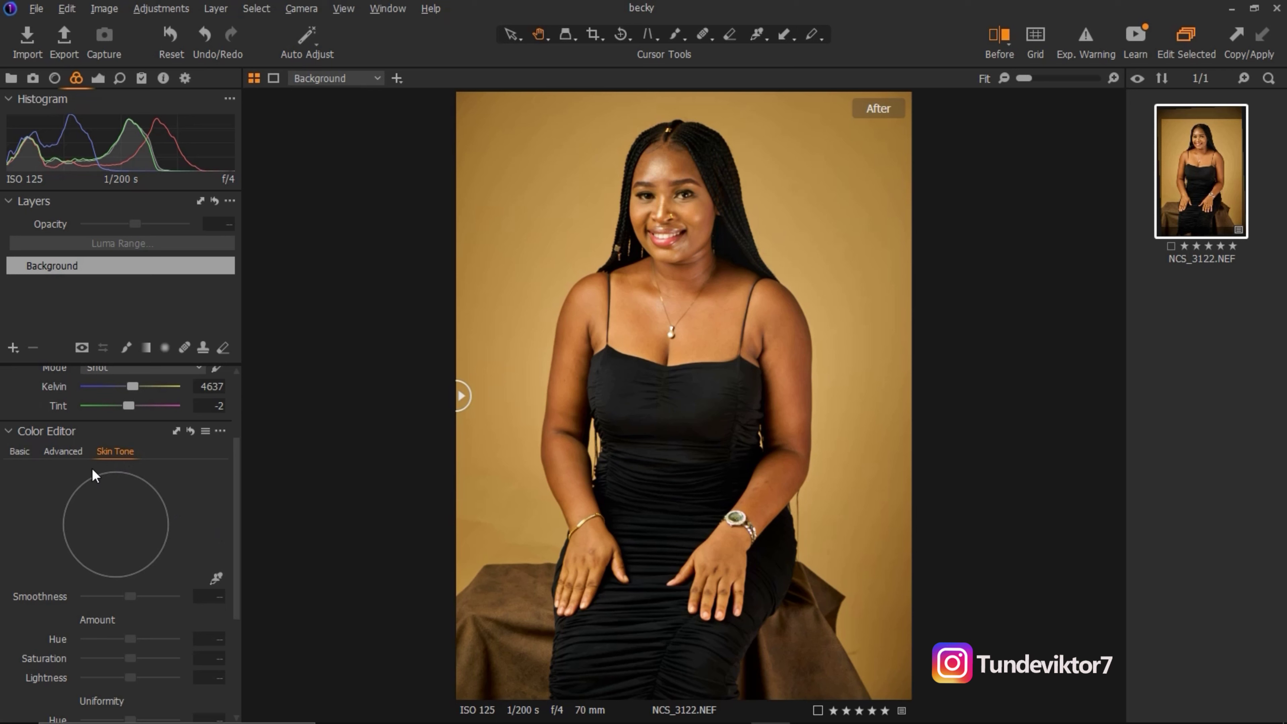
pyautogui.click(75, 453)
pyautogui.click(116, 451)
pyautogui.scroll(-3, 236, 532)
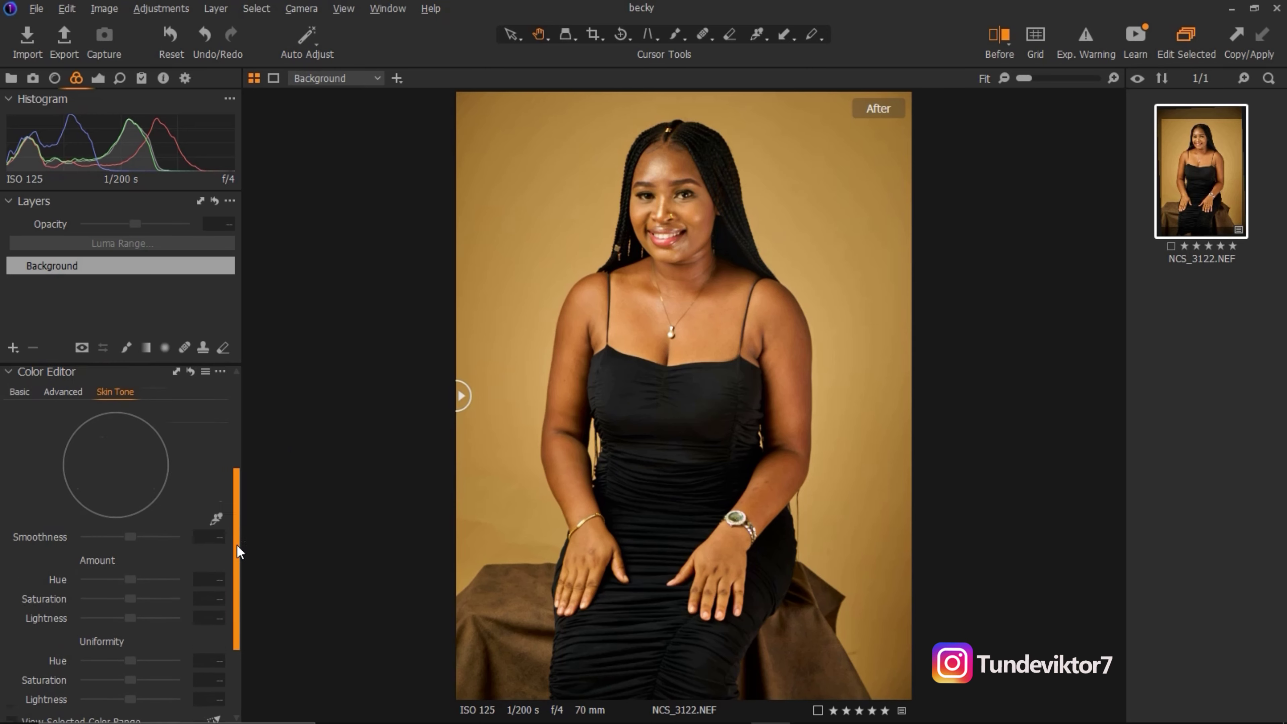
pyautogui.press('ctrl')
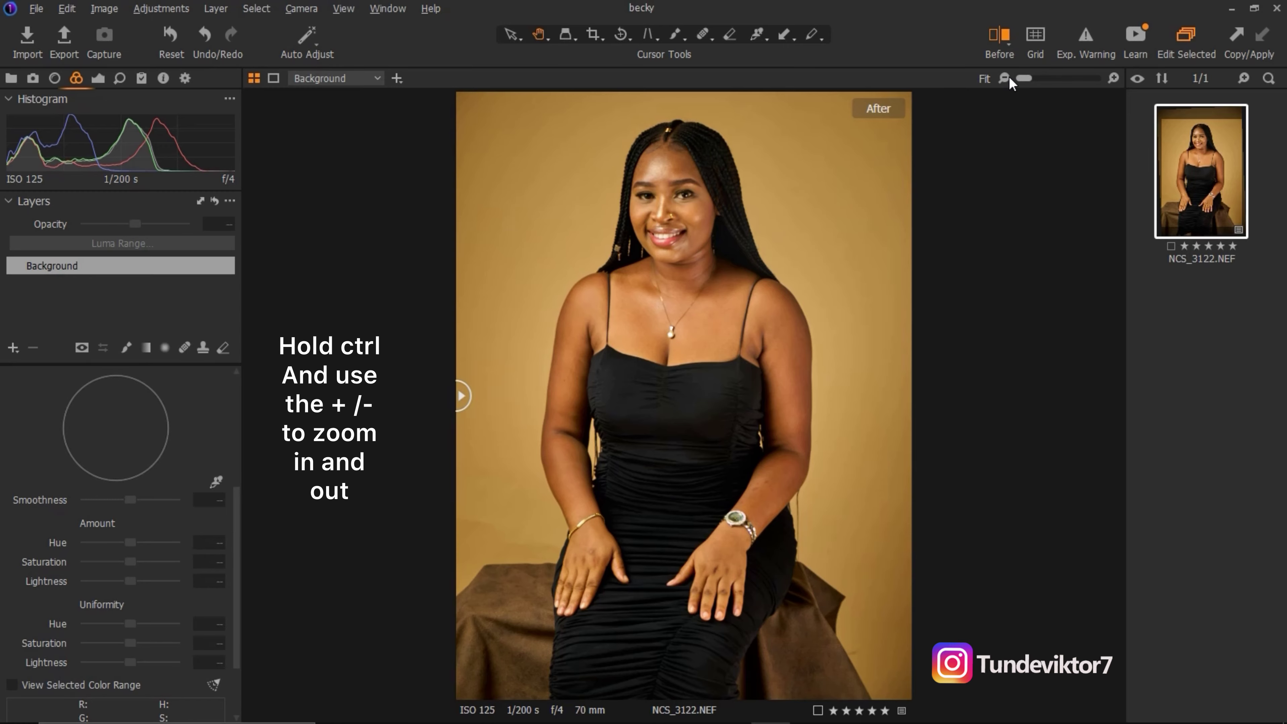
pyautogui.hotkey('ctrl', '+')
pyautogui.hotkey('ctrl', '+')
pyautogui.hotkey('ctrl', '+')
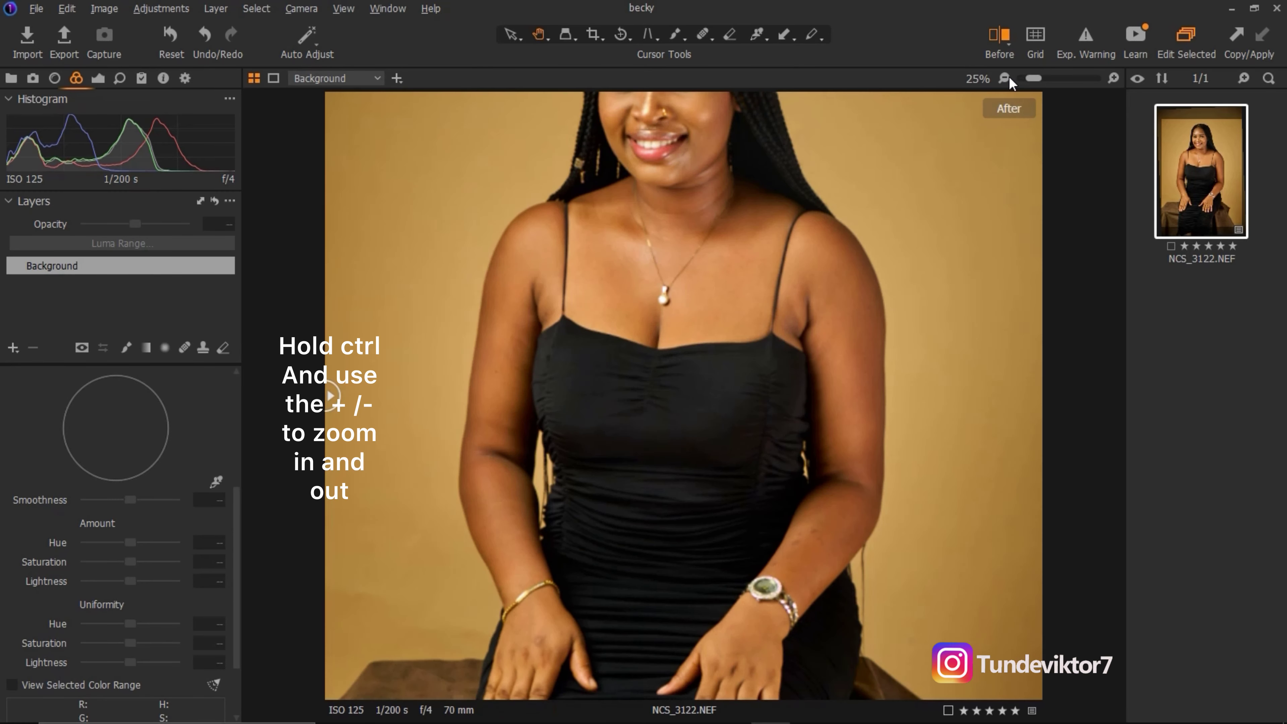
pyautogui.hotkey('ctrl', '-')
pyautogui.hotkey('ctrl', '-')
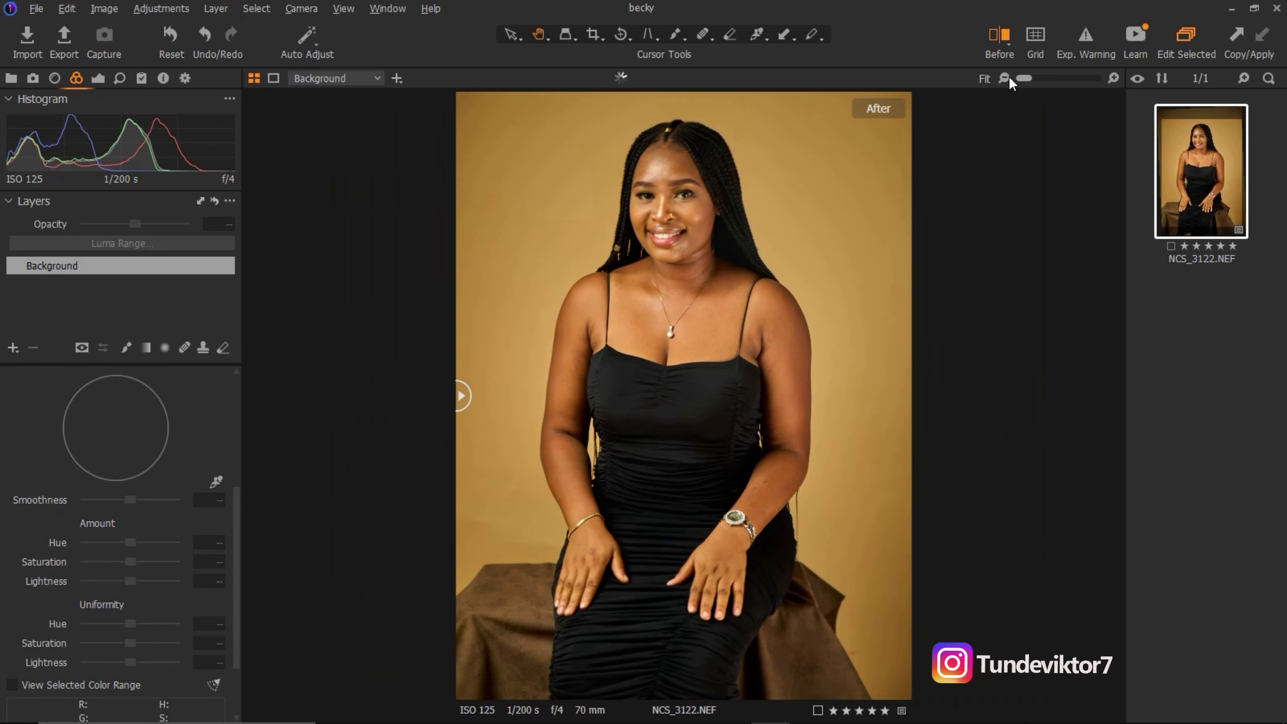
# Sample the skin tone on the woman's upper chest as the Color Editor's Skin Tone reference.
pyautogui.hotkey('ctrl', '+')
pyautogui.hotkey('ctrl', '+')
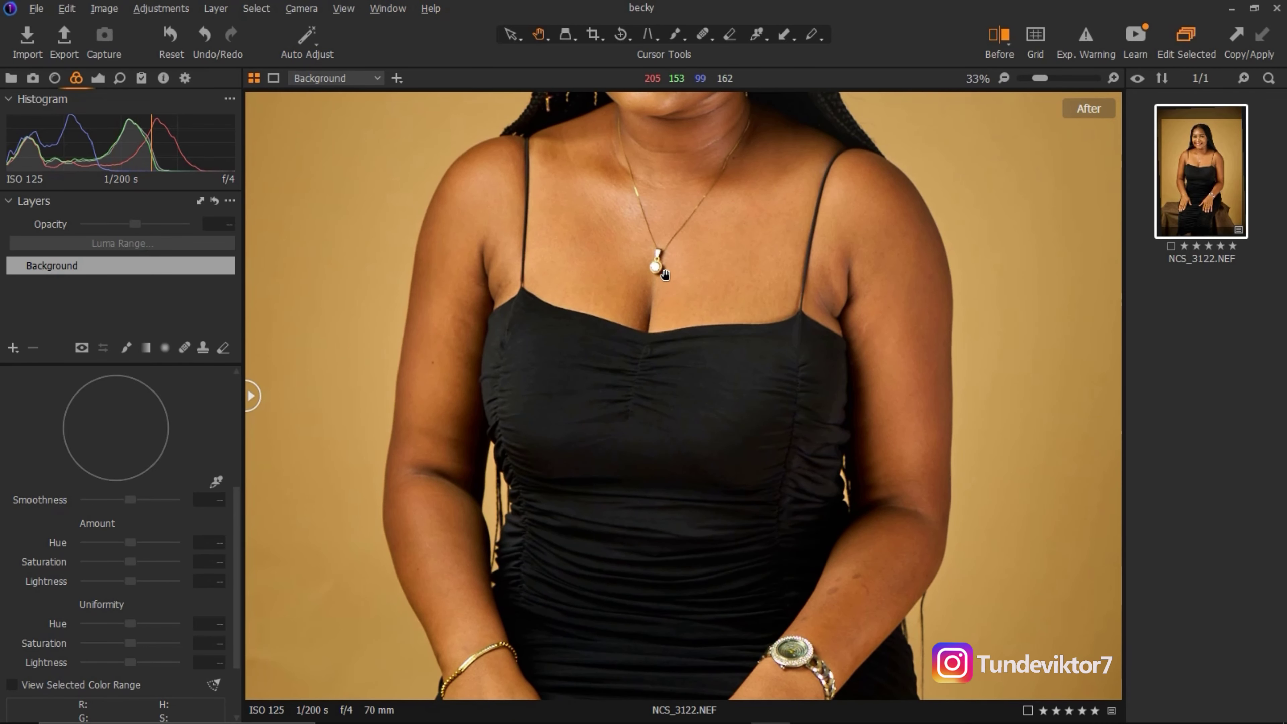
pyautogui.scroll(6, 668, 246)
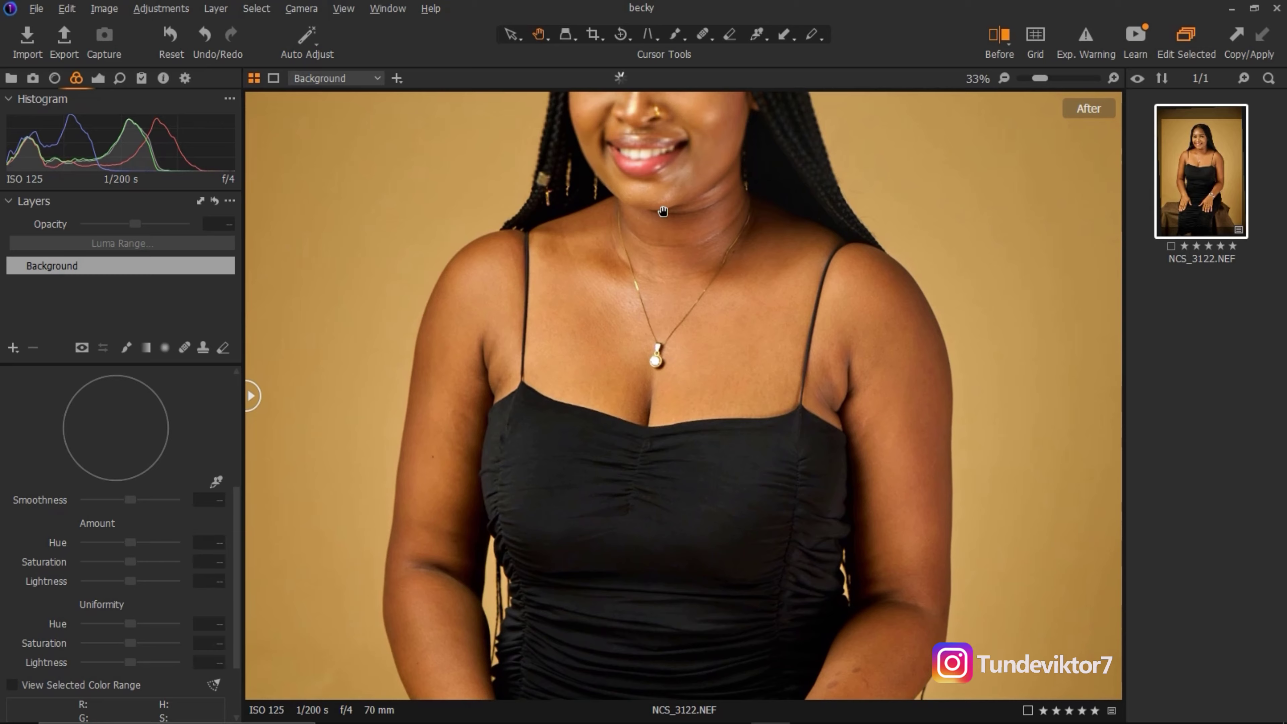
pyautogui.scroll(-1, 501, 289)
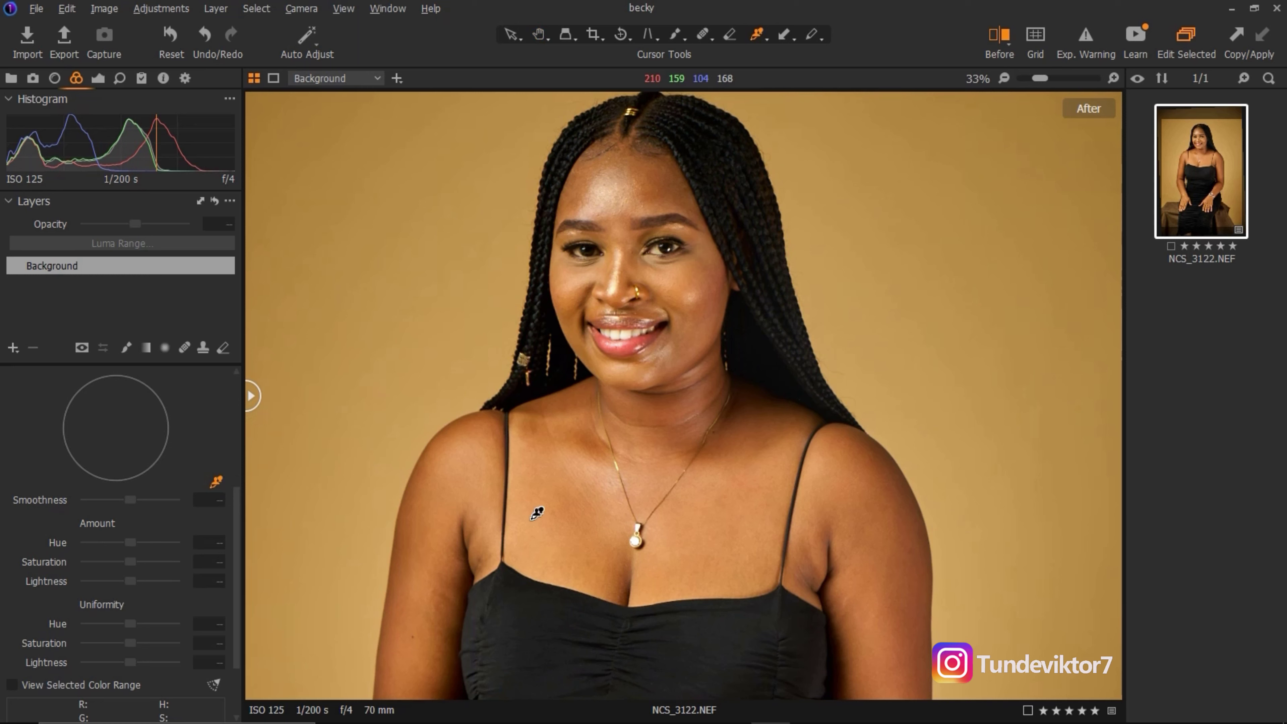
pyautogui.click(544, 527)
pyautogui.click(543, 527)
pyautogui.click(542, 529)
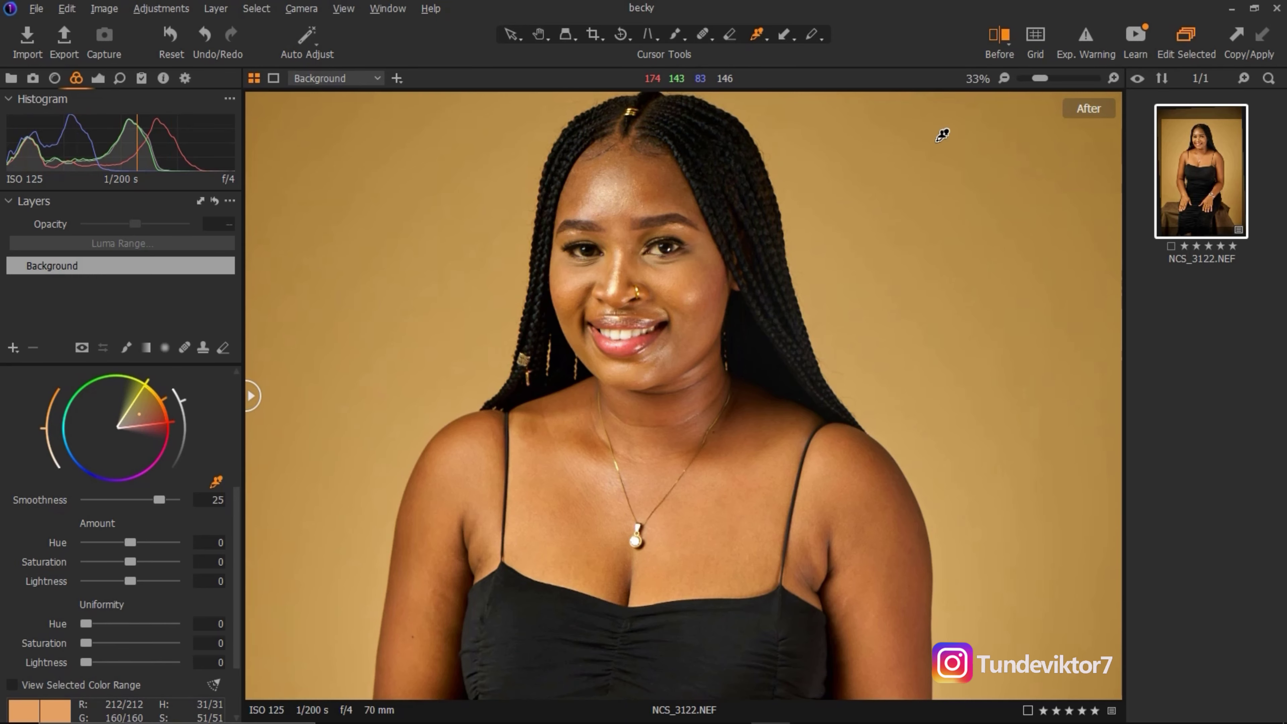
# Examine the skin tones on the face, chest and arm up close, and return to the whole portrait.
pyautogui.moveTo(1043, 78); pyautogui.dragTo(1046, 76)
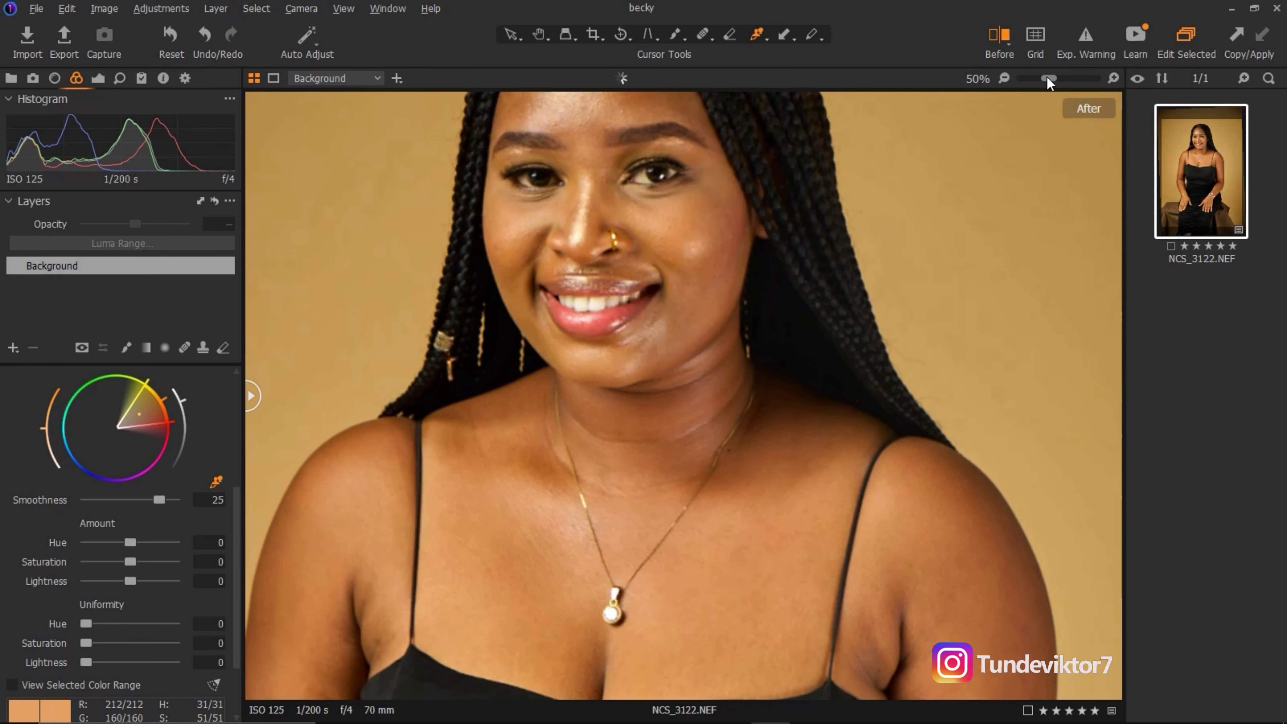
pyautogui.moveTo(712, 374); pyautogui.dragTo(723, 380)
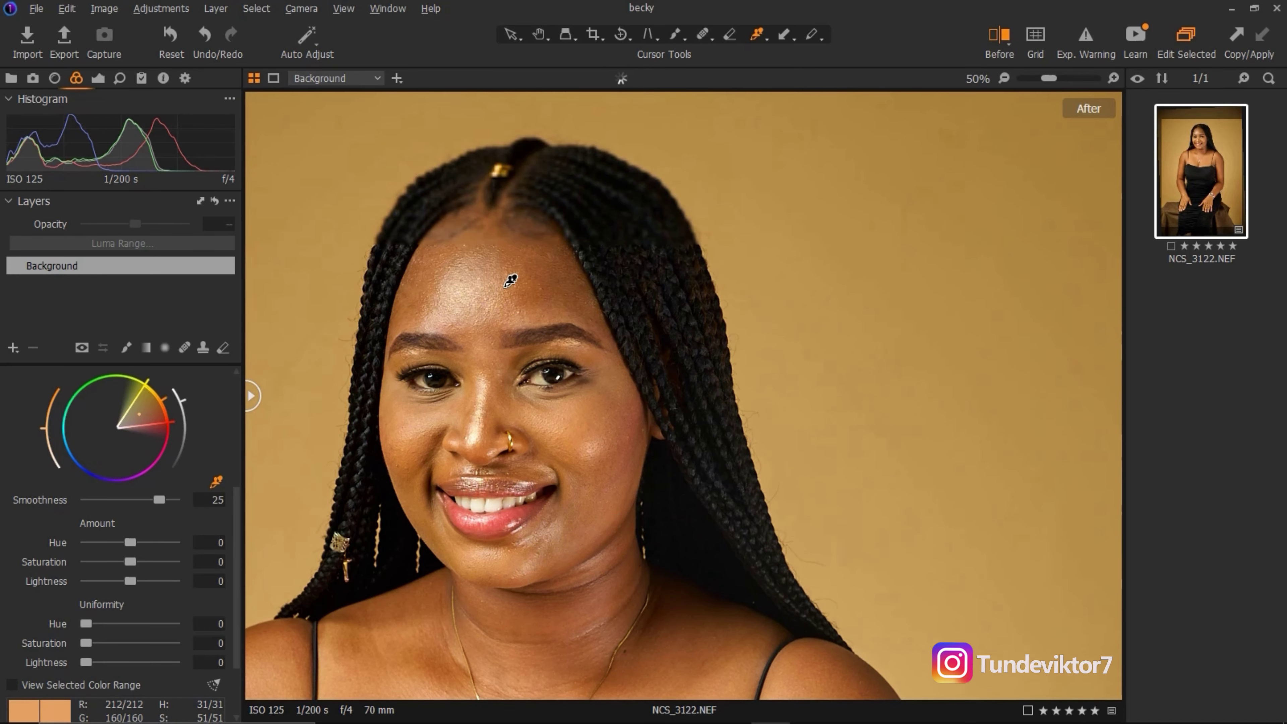
pyautogui.moveTo(605, 408); pyautogui.dragTo(627, 454)
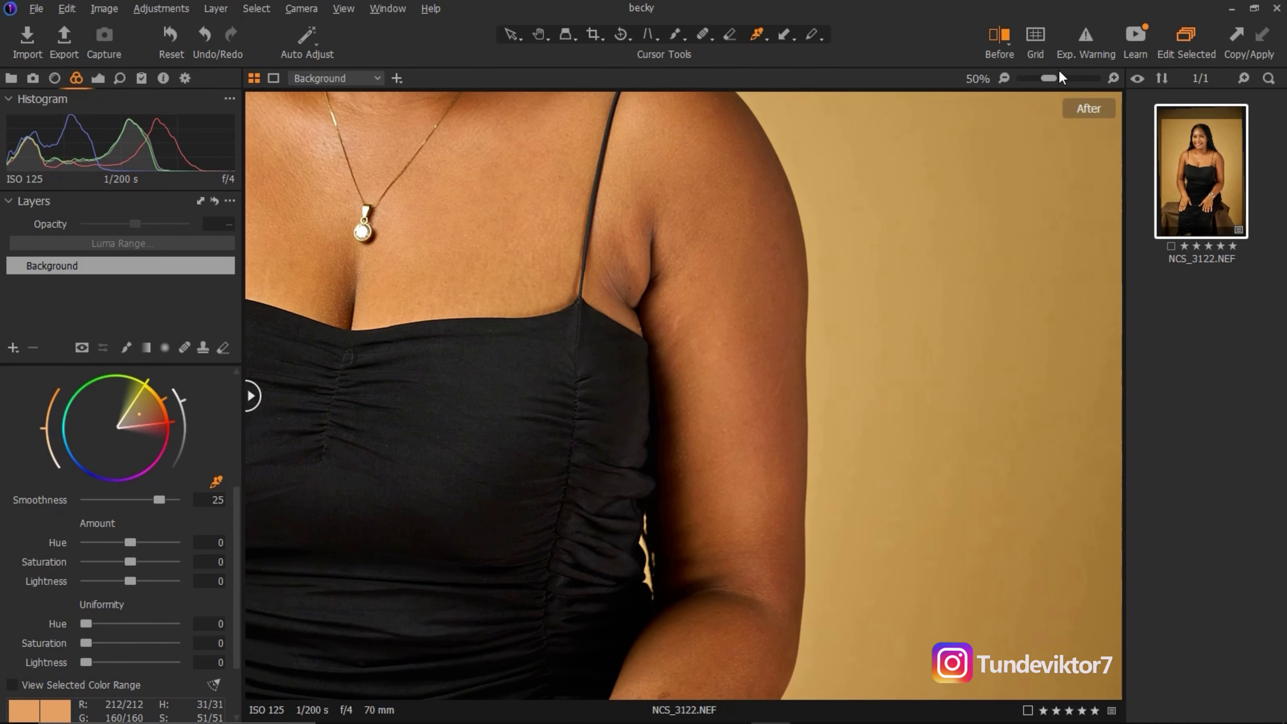
pyautogui.moveTo(1052, 79); pyautogui.dragTo(1031, 79)
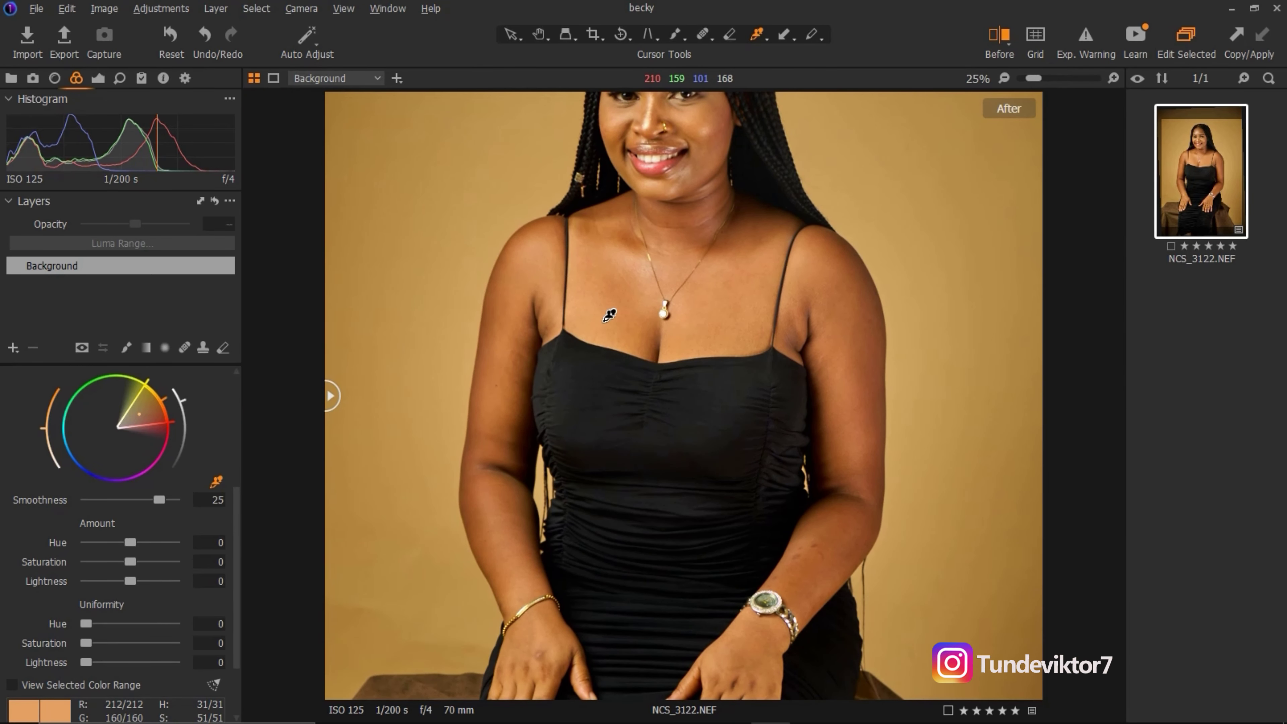
pyautogui.click(1021, 77)
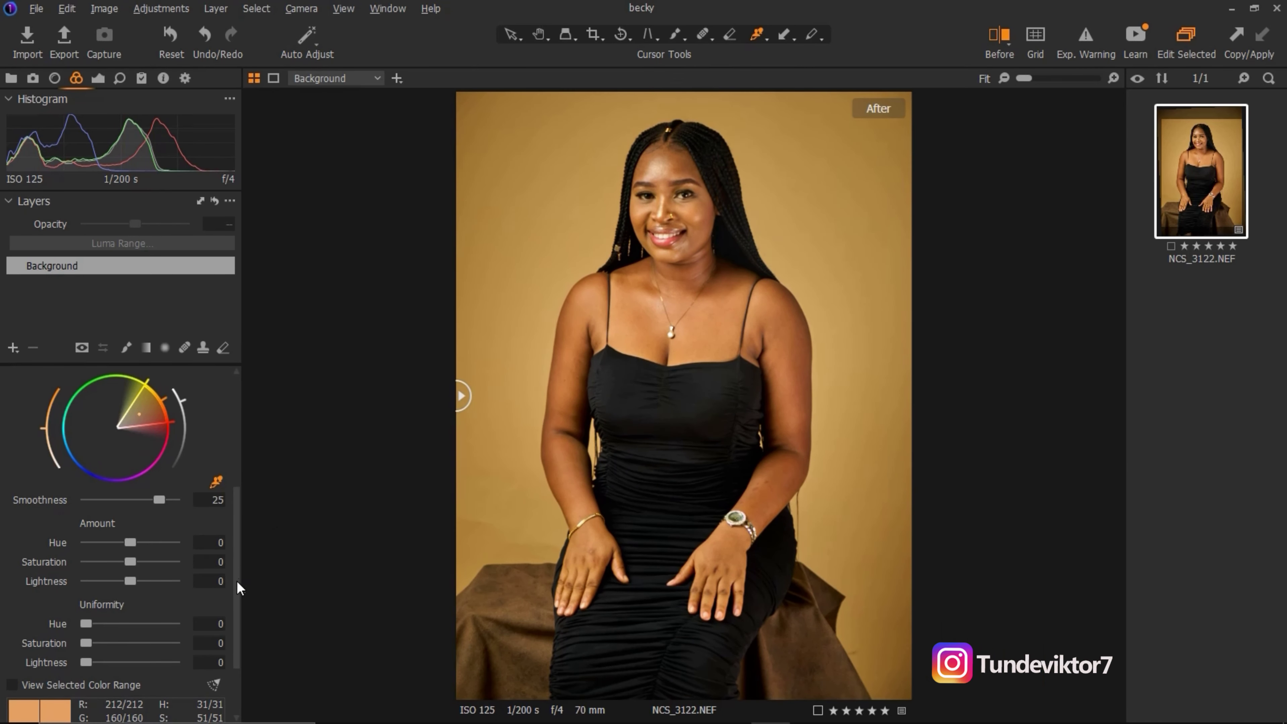
# Turn on View Selected Color Range for the sampled skin tone.
pyautogui.moveTo(238, 589); pyautogui.dragTo(238, 618)
pyautogui.click(23, 638)
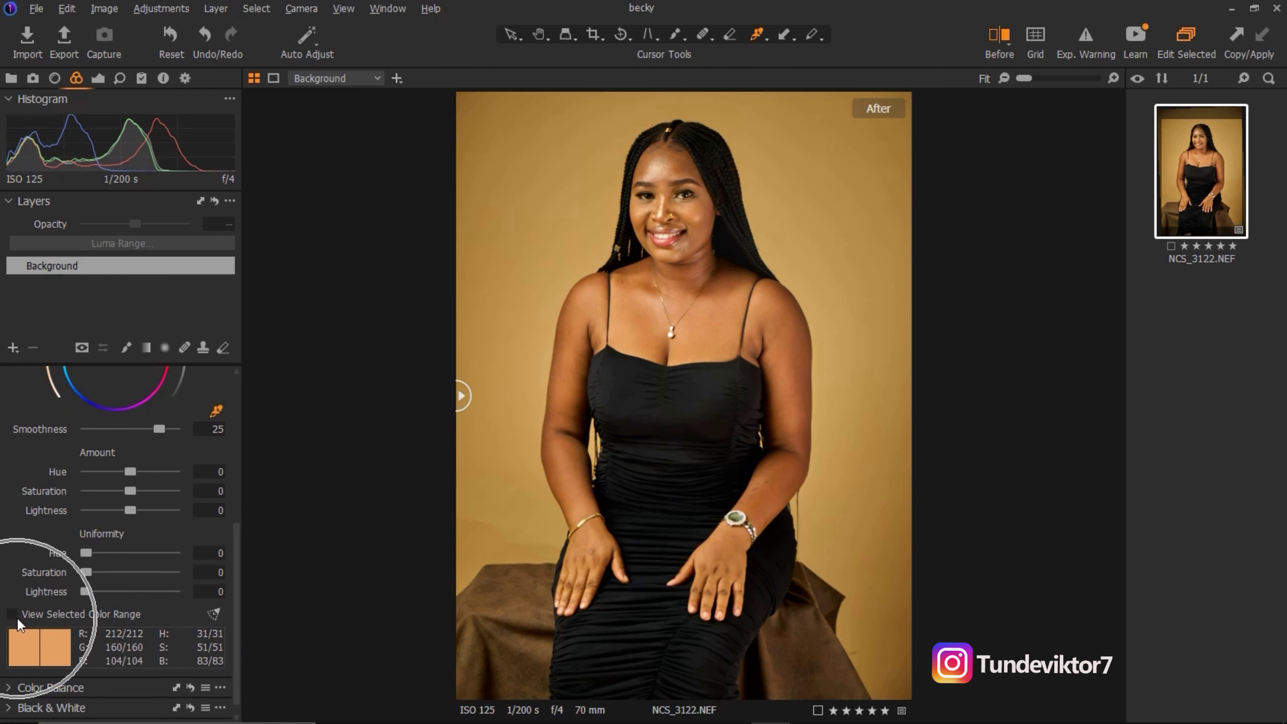
pyautogui.click(15, 616)
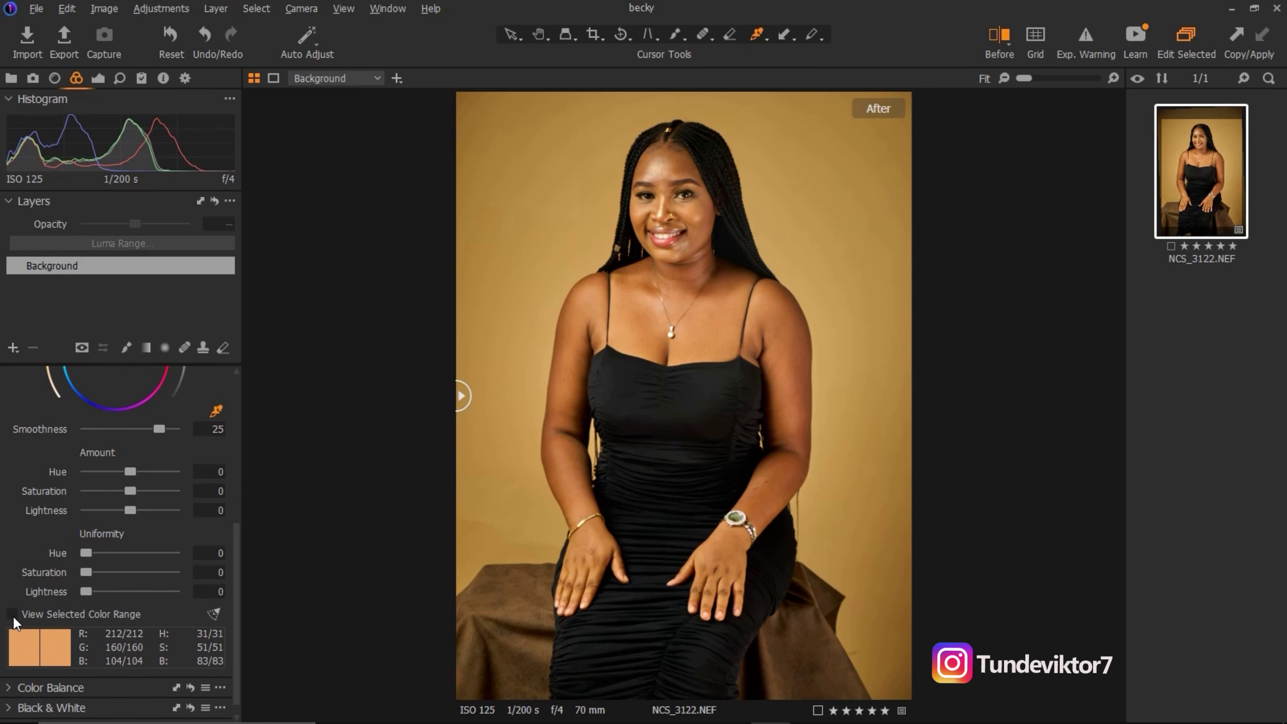
pyautogui.click(15, 615)
pyautogui.click(15, 615)
pyautogui.press('ctrl')
pyautogui.keyDown('ctrl'); pyautogui.click(15, 614); pyautogui.keyUp('ctrl')
# Filter the session's images to the one-star rating and open DSC_2167.tif.
pyautogui.hotkey('ctrl', 'alt', 'l')
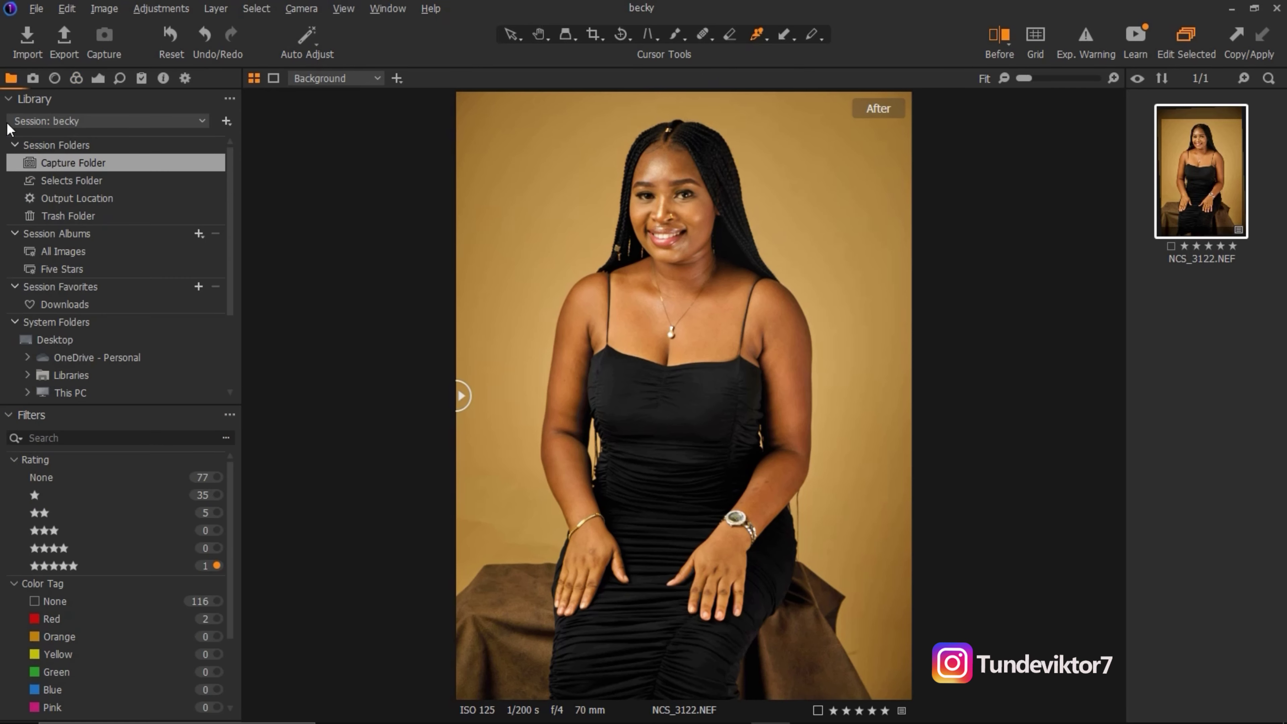
pyautogui.click(76, 79)
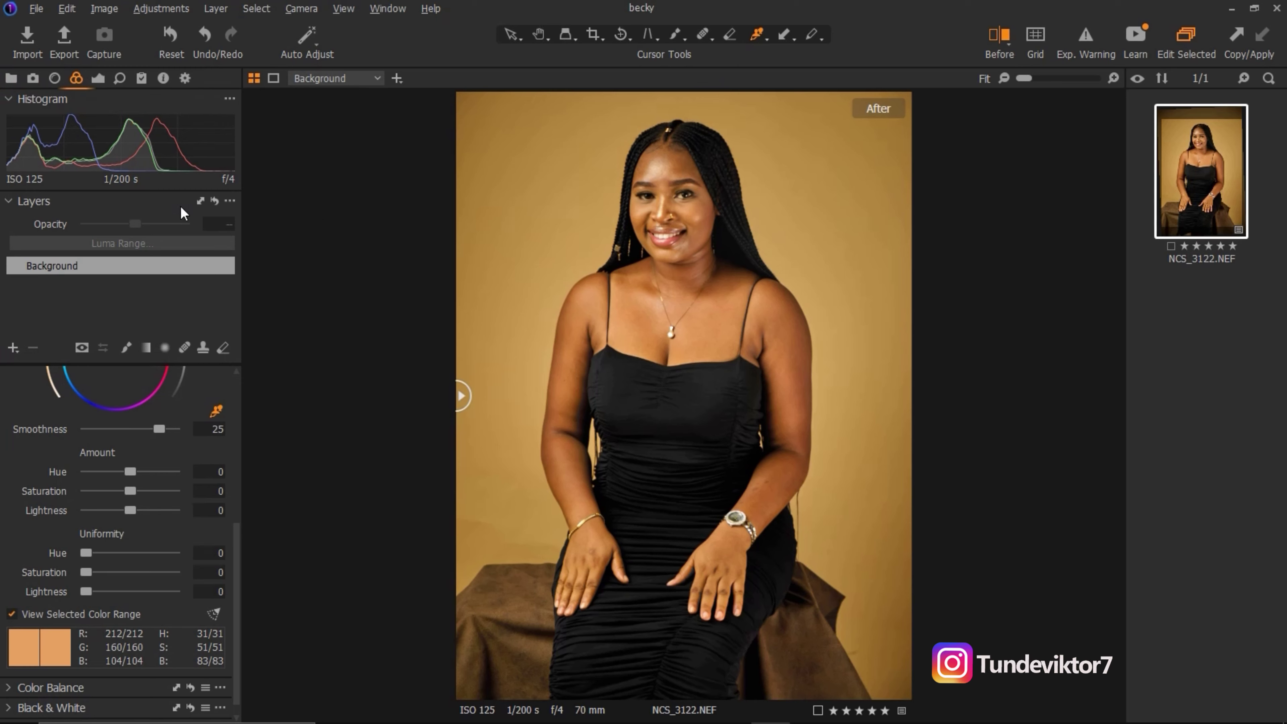
pyautogui.click(11, 79)
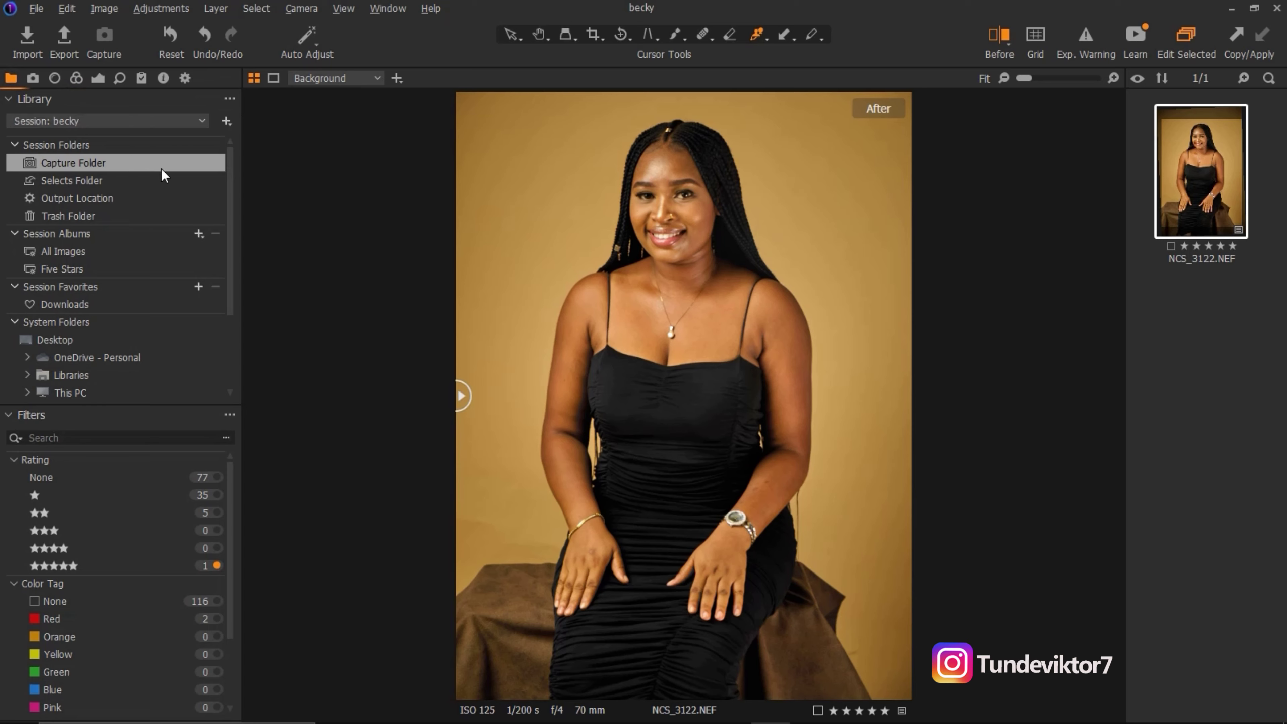
pyautogui.click(209, 498)
pyautogui.scroll(5, 1191, 218)
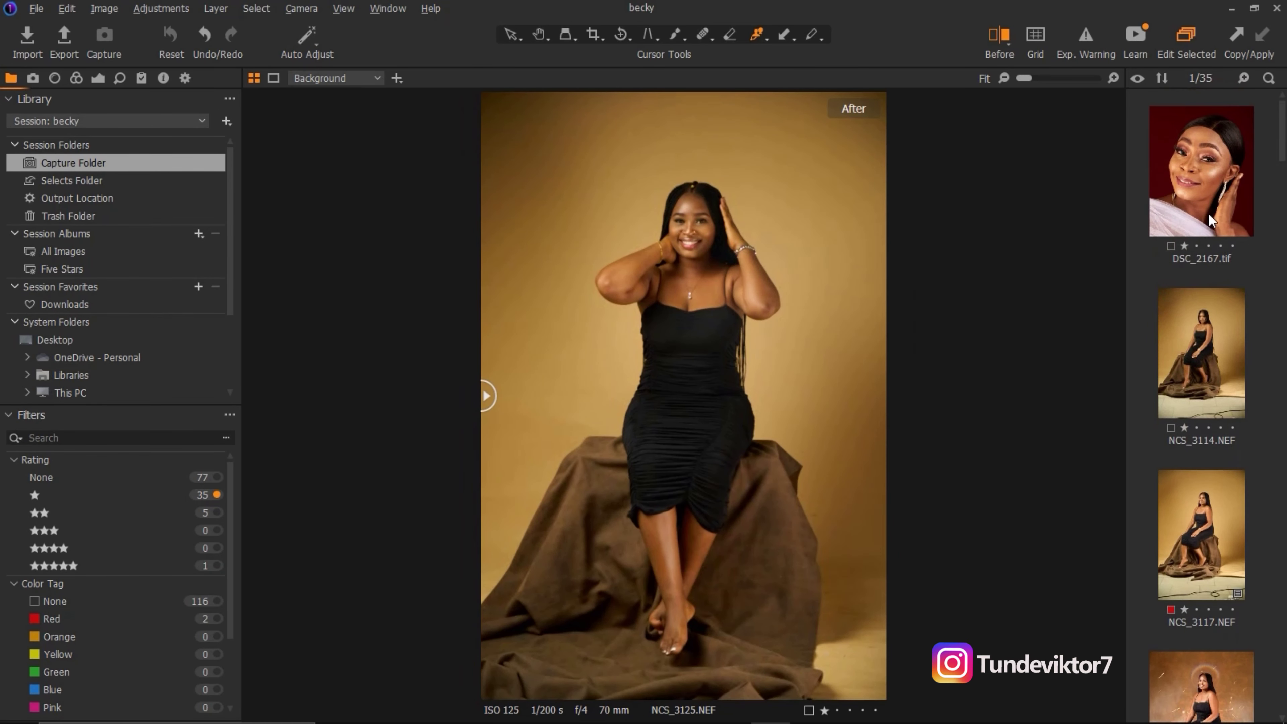
pyautogui.click(1200, 192)
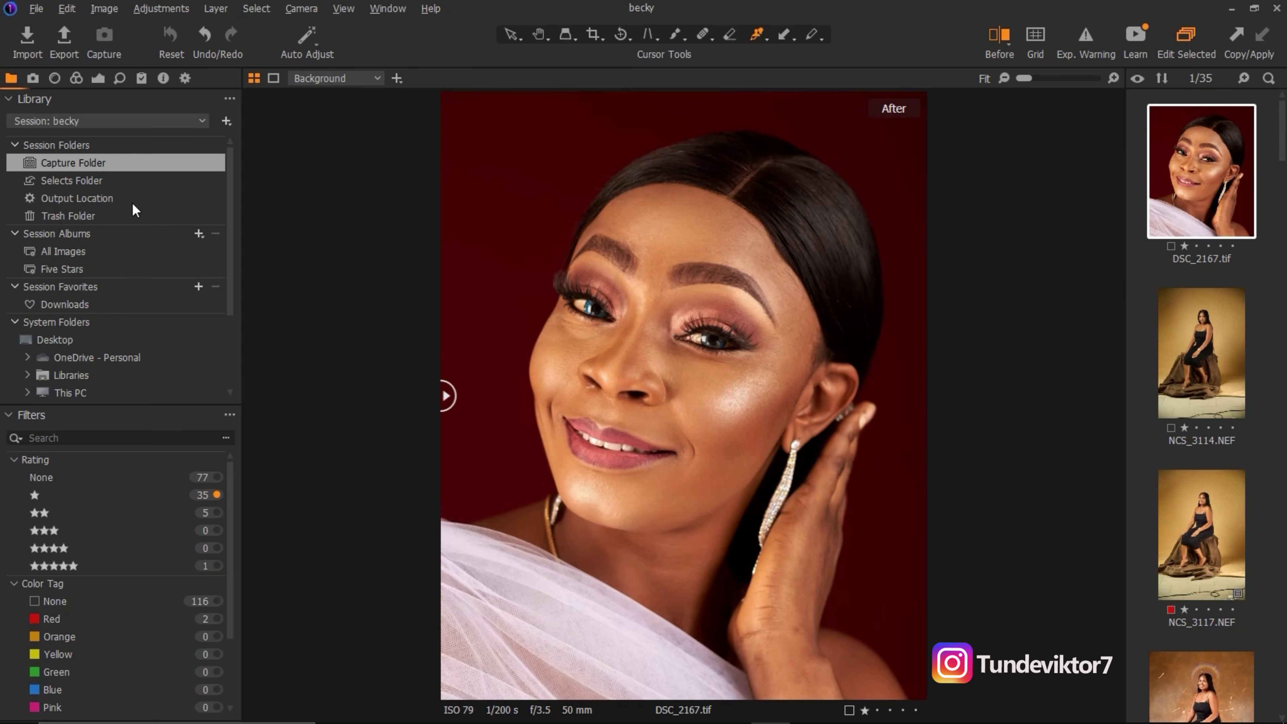
# Sample the skin tone on the chin in DSC_2167.tif with the Color Editor's Skin Tone picker.
pyautogui.click(77, 78)
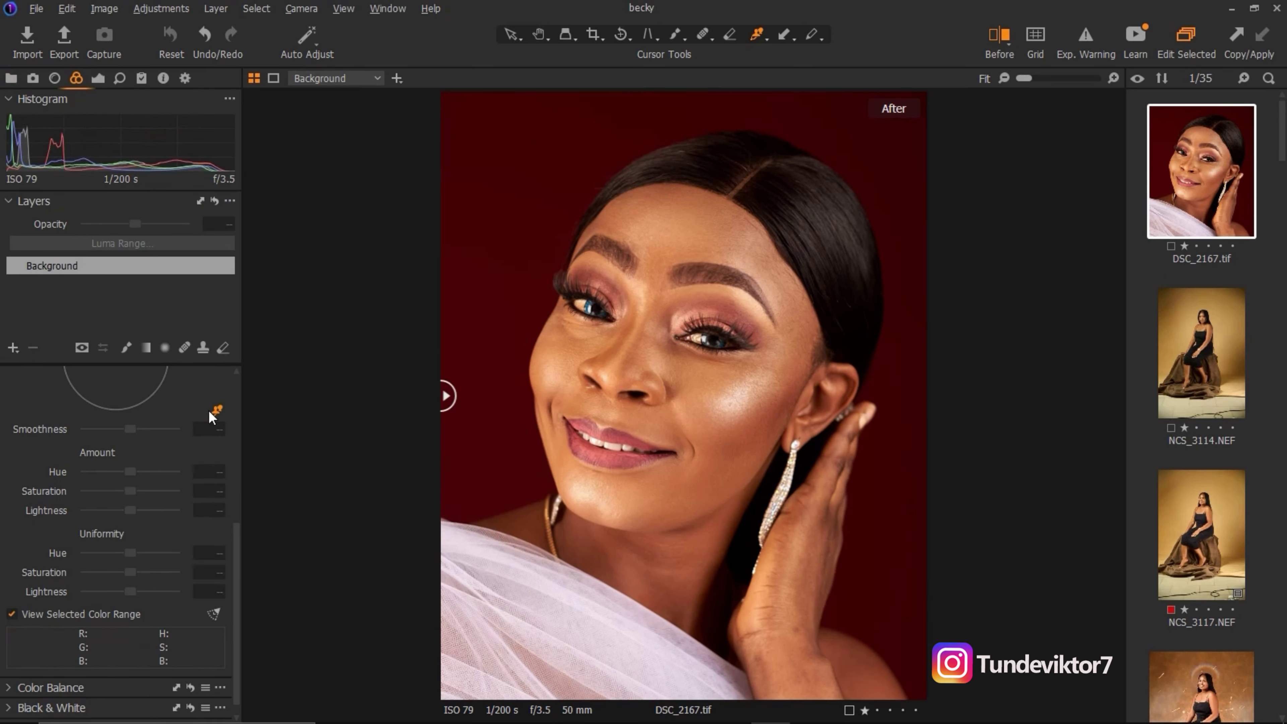
pyautogui.moveTo(237, 554); pyautogui.dragTo(234, 502)
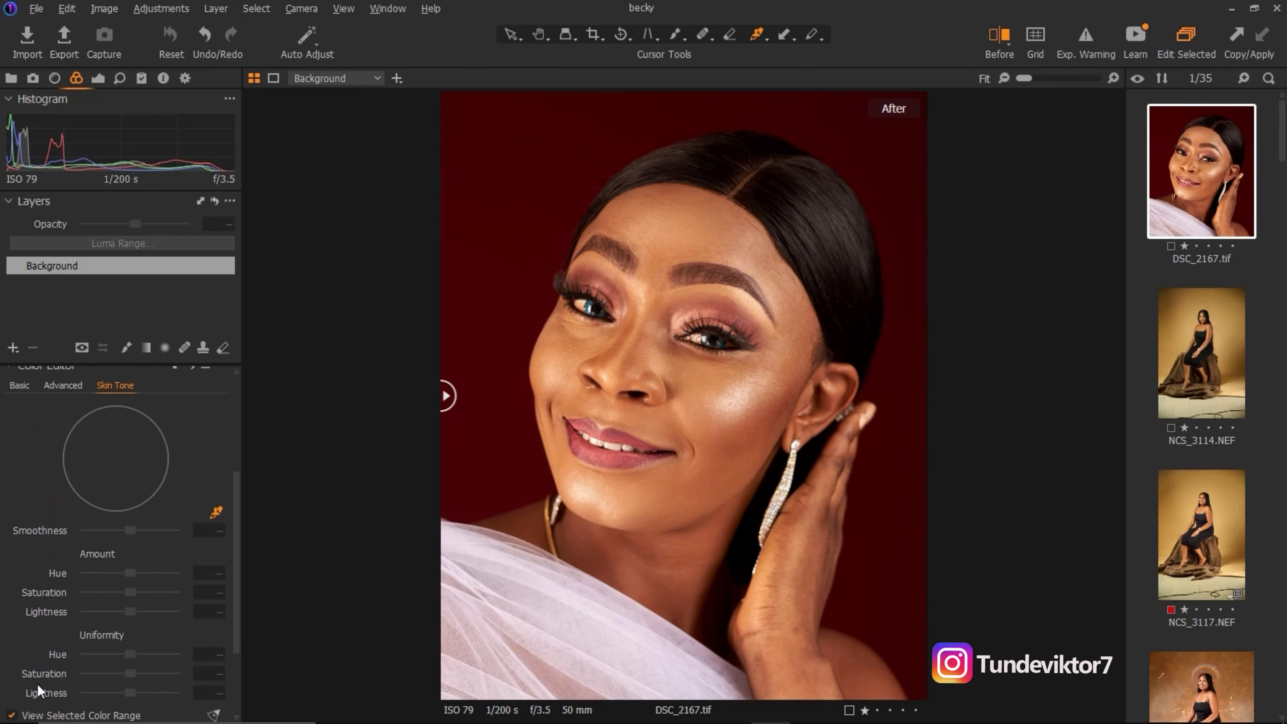
pyautogui.click(638, 491)
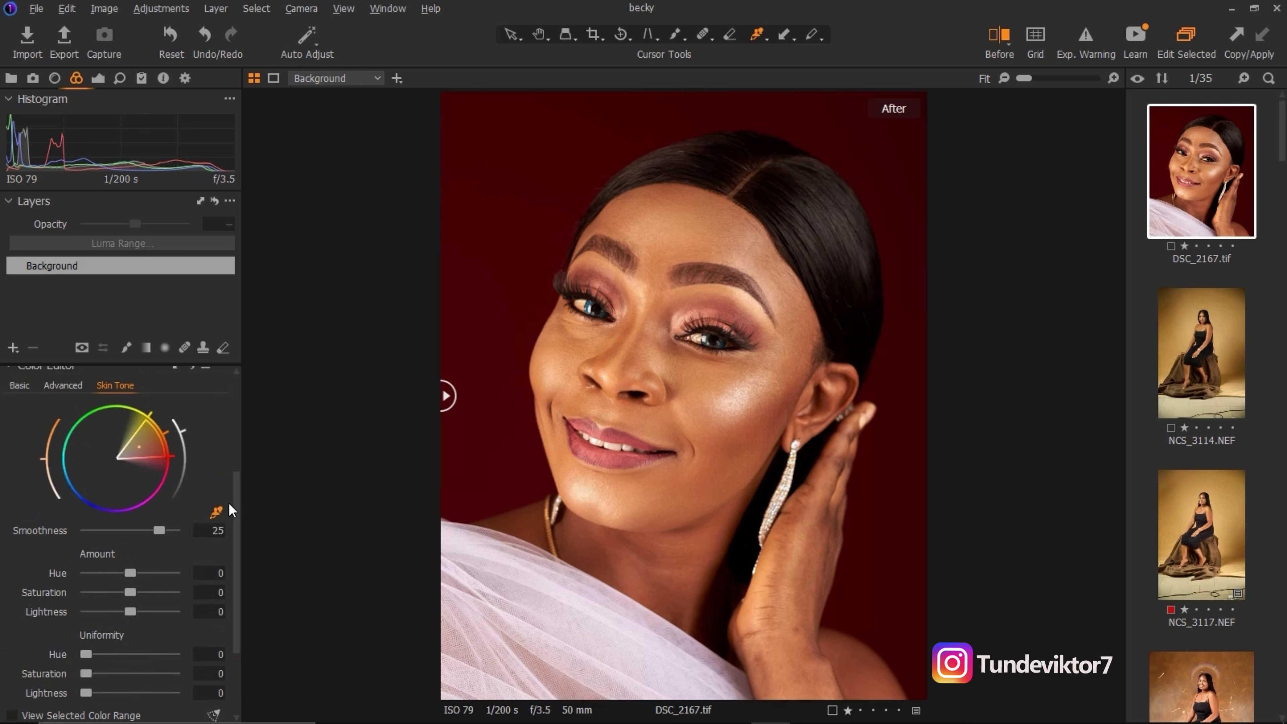
# Turn on View Selected Color Range for the sampled chin tone and set the range's Smoothness to 1.
pyautogui.moveTo(234, 505); pyautogui.dragTo(237, 569)
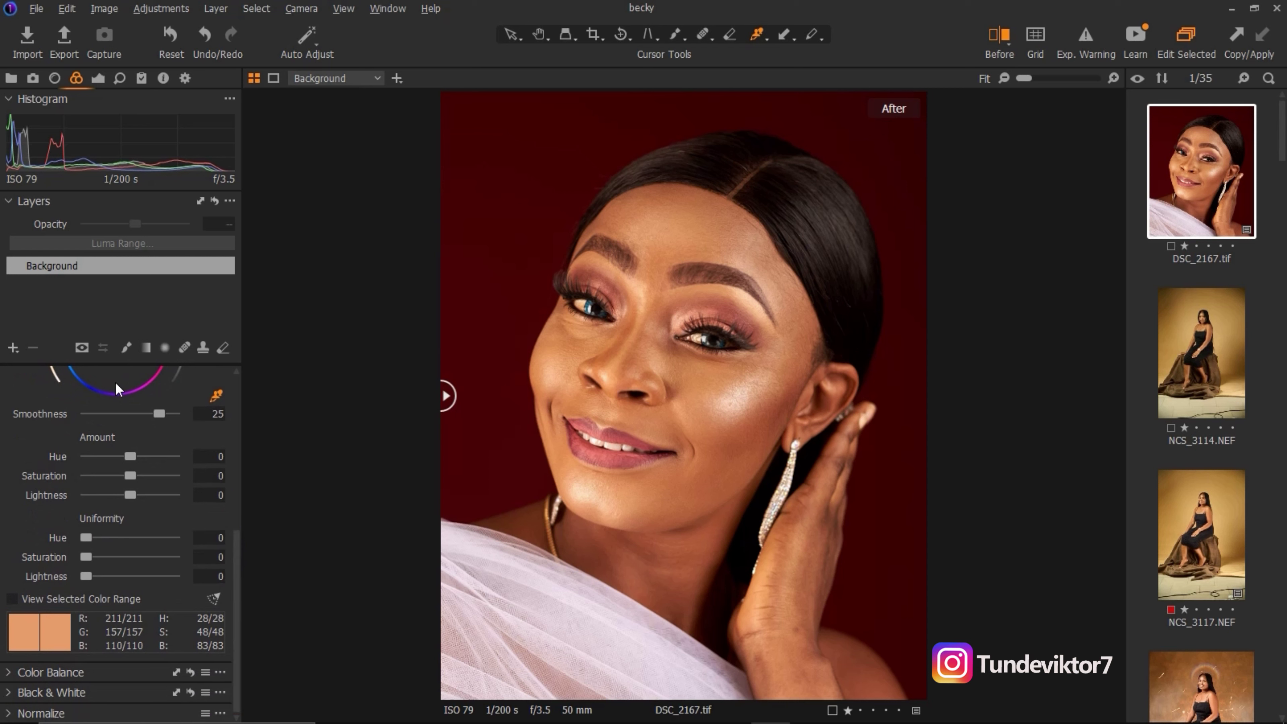
pyautogui.click(12, 600)
pyautogui.moveTo(235, 564); pyautogui.dragTo(235, 513)
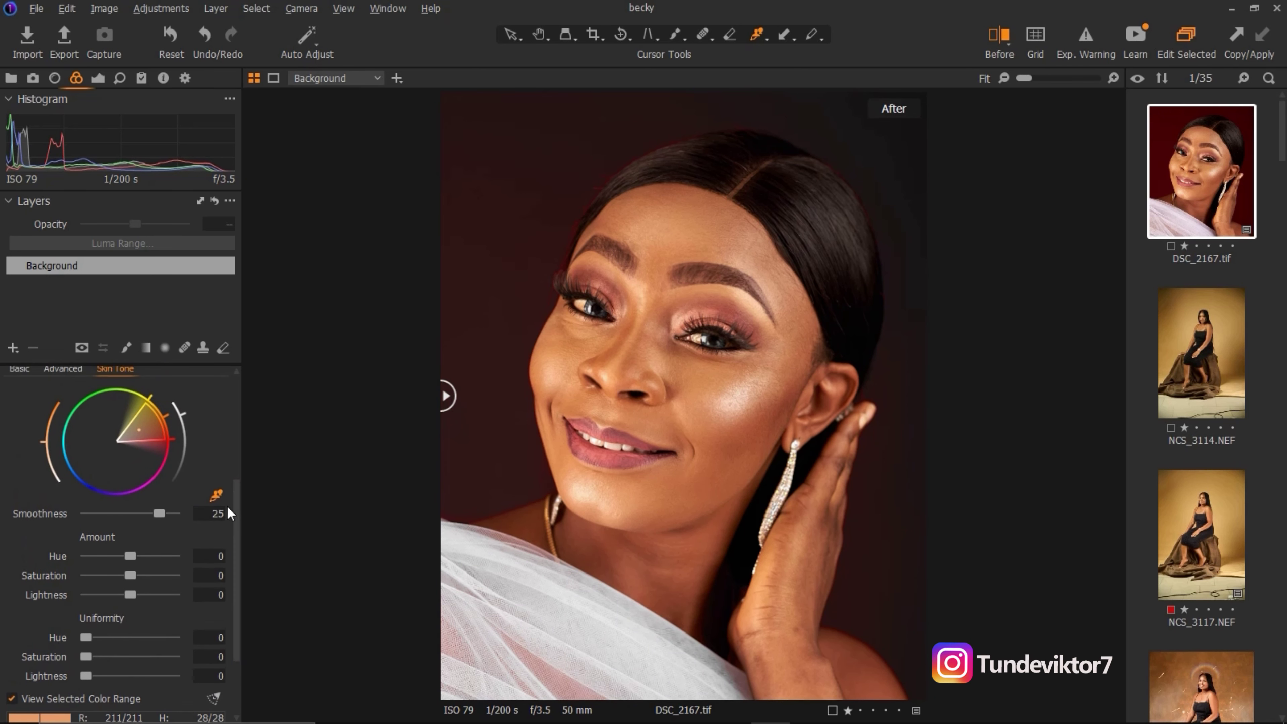
pyautogui.moveTo(156, 515); pyautogui.dragTo(53, 508)
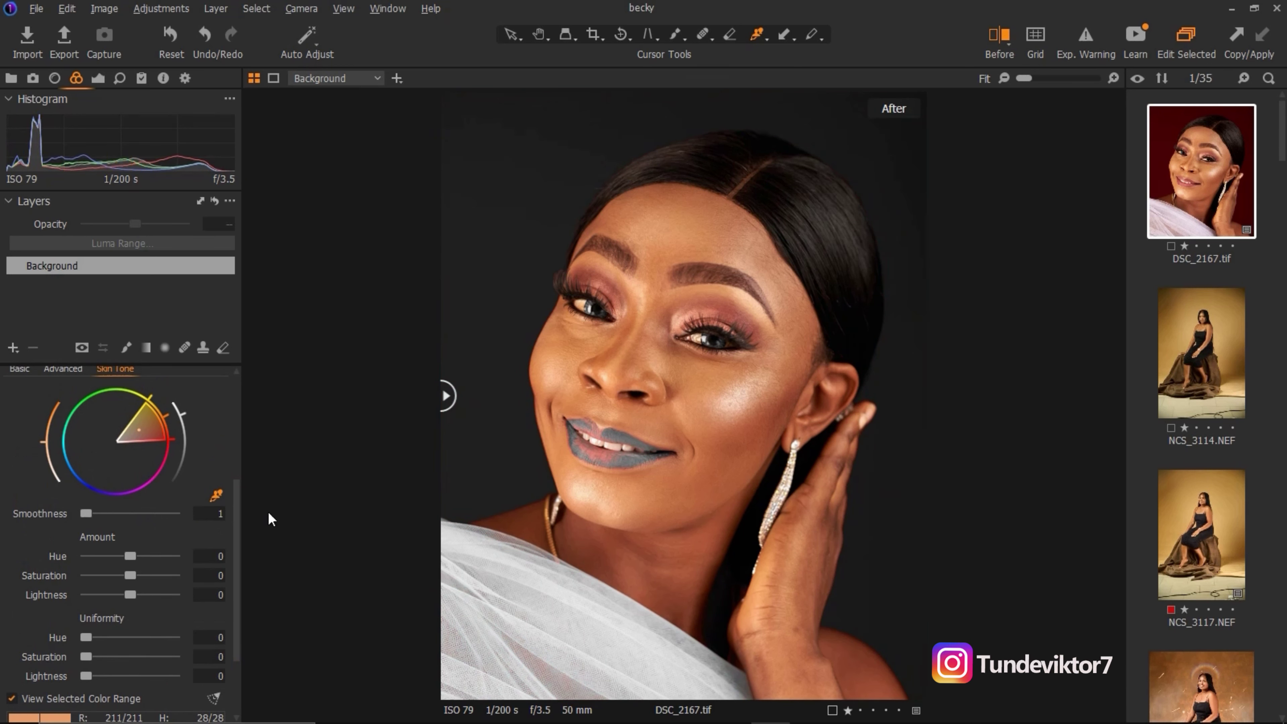
pyautogui.moveTo(238, 588); pyautogui.dragTo(238, 638)
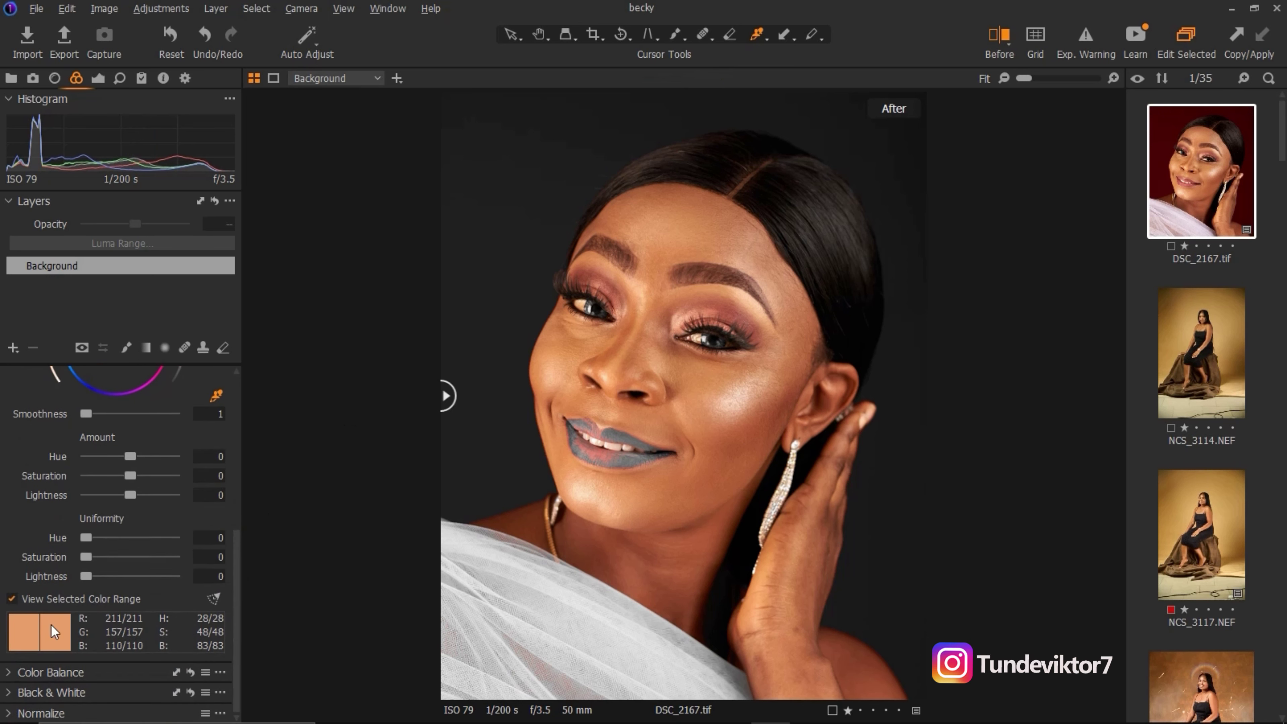
# Compare DSC_2167.tif with View Selected Color Range off and on, and leave the option off.
pyautogui.click(12, 600)
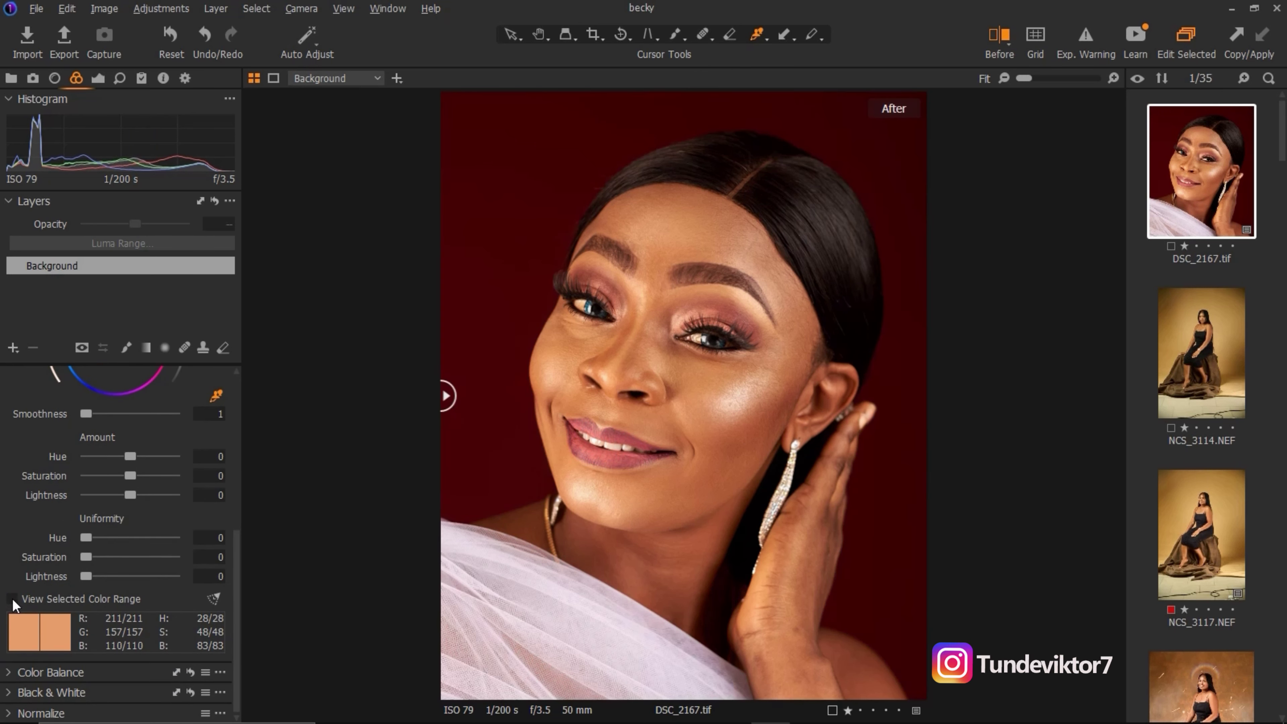
pyautogui.click(12, 600)
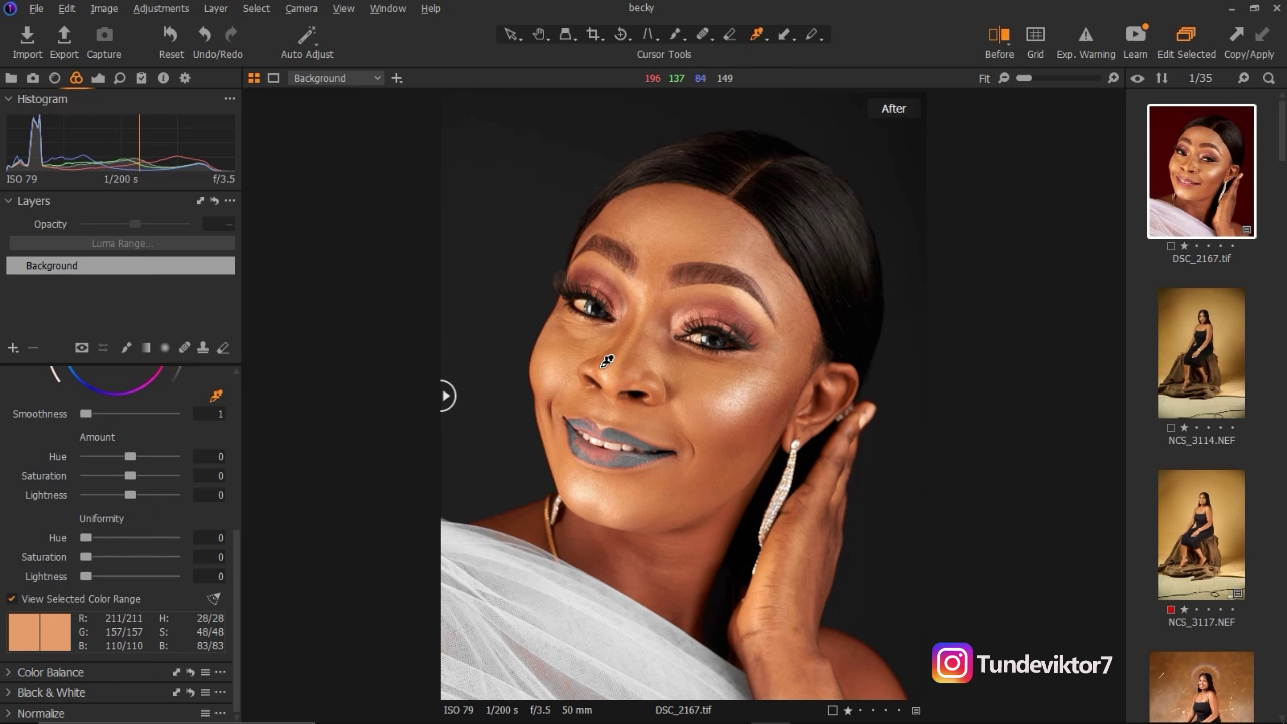
pyautogui.click(12, 599)
# Set the chin tone's Amount to Hue 5, Saturation 30 and Lightness 3.3, and check the edit with View Selected Color Range.
pyautogui.moveTo(130, 456); pyautogui.dragTo(190, 479)
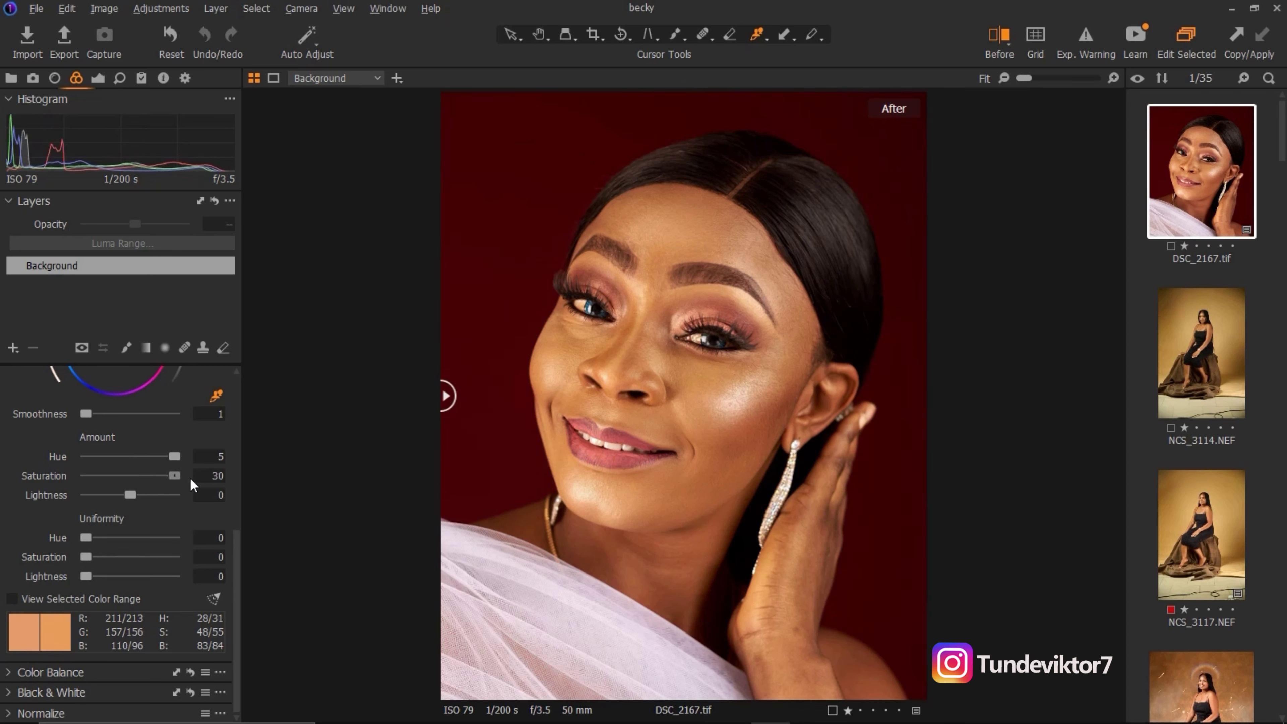
pyautogui.click(143, 494)
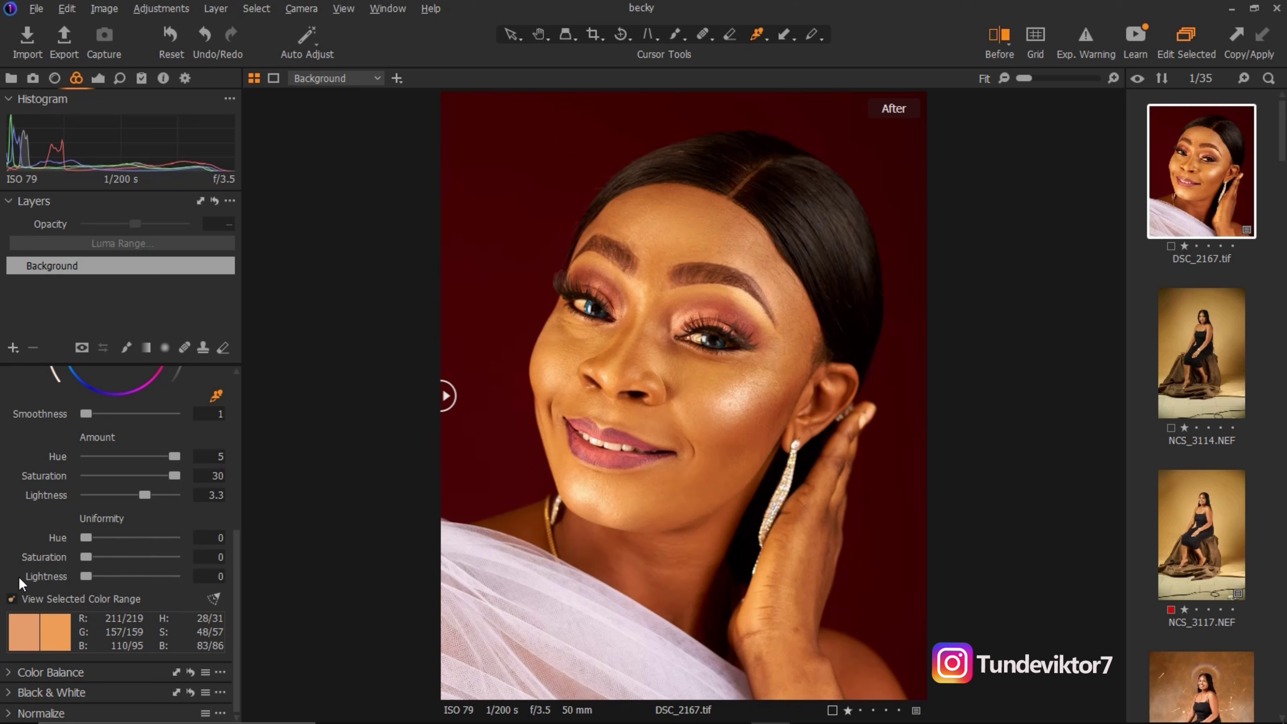
pyautogui.click(11, 598)
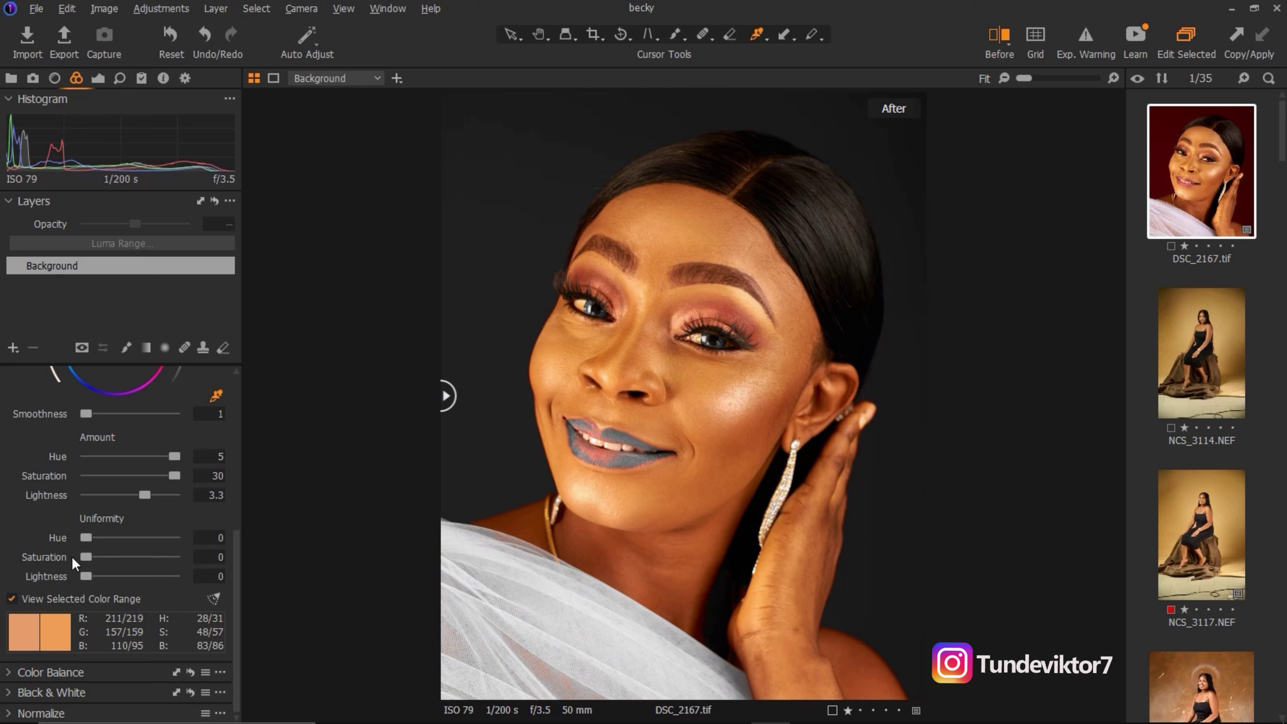
pyautogui.click(20, 599)
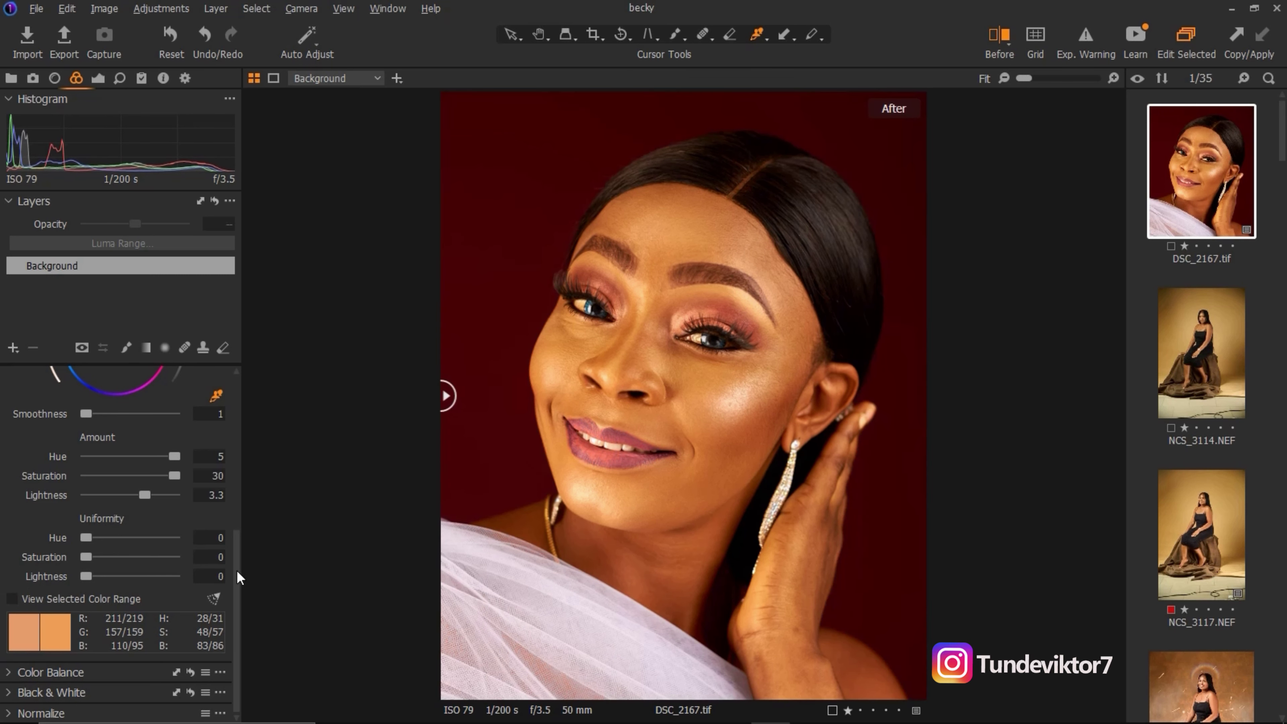
# Filter the session's images to the five-star rating and bring up the color adjustments for NCS_3122.NEF.
pyautogui.moveTo(236, 576); pyautogui.dragTo(239, 527)
pyautogui.moveTo(174, 565); pyautogui.dragTo(139, 546)
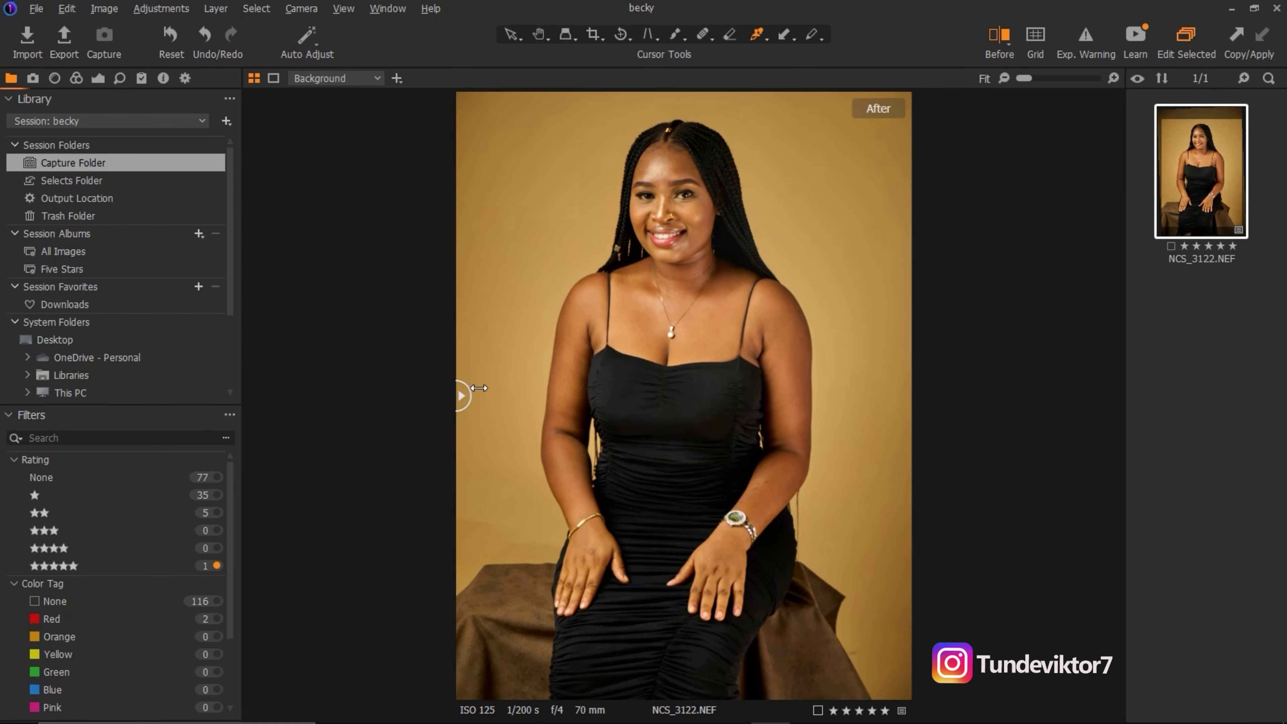
pyautogui.click(76, 78)
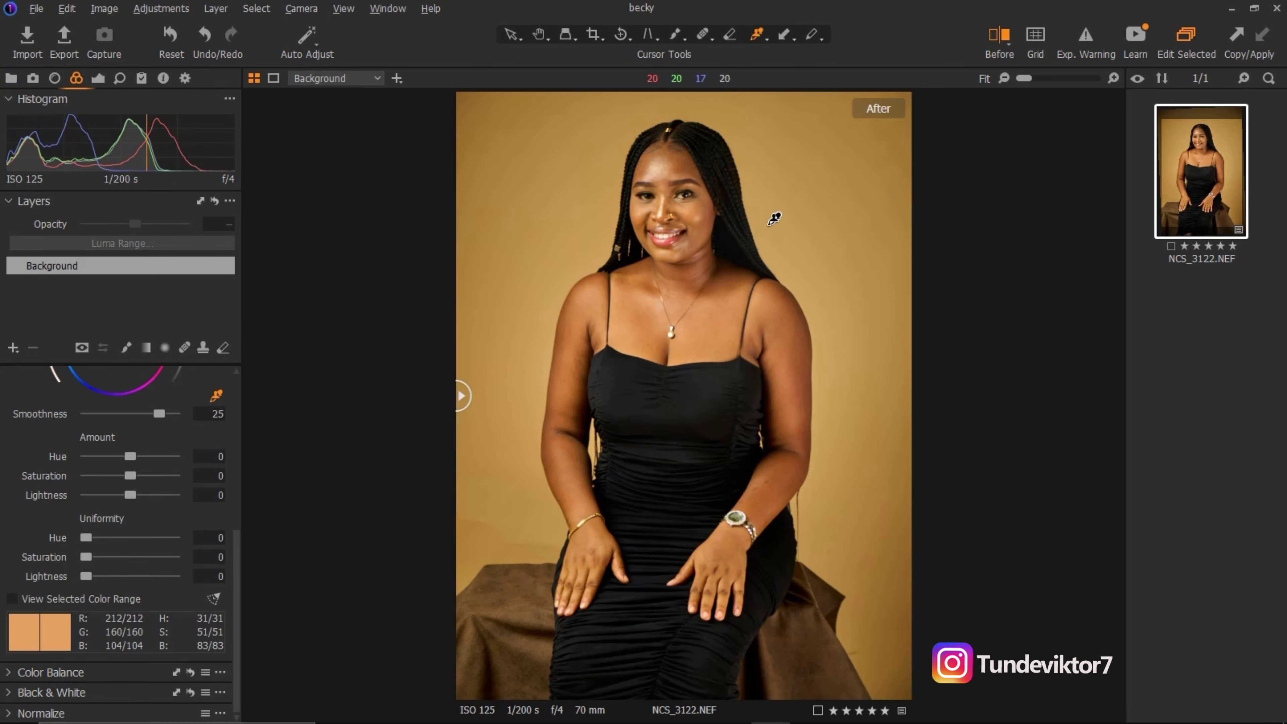
# Set the skin tone's Uniformity to Hue 84 and Saturation 50, and its Amount to Hue 4.5, Saturation -25.1 and Lightness 10.
pyautogui.moveTo(86, 537); pyautogui.dragTo(161, 537)
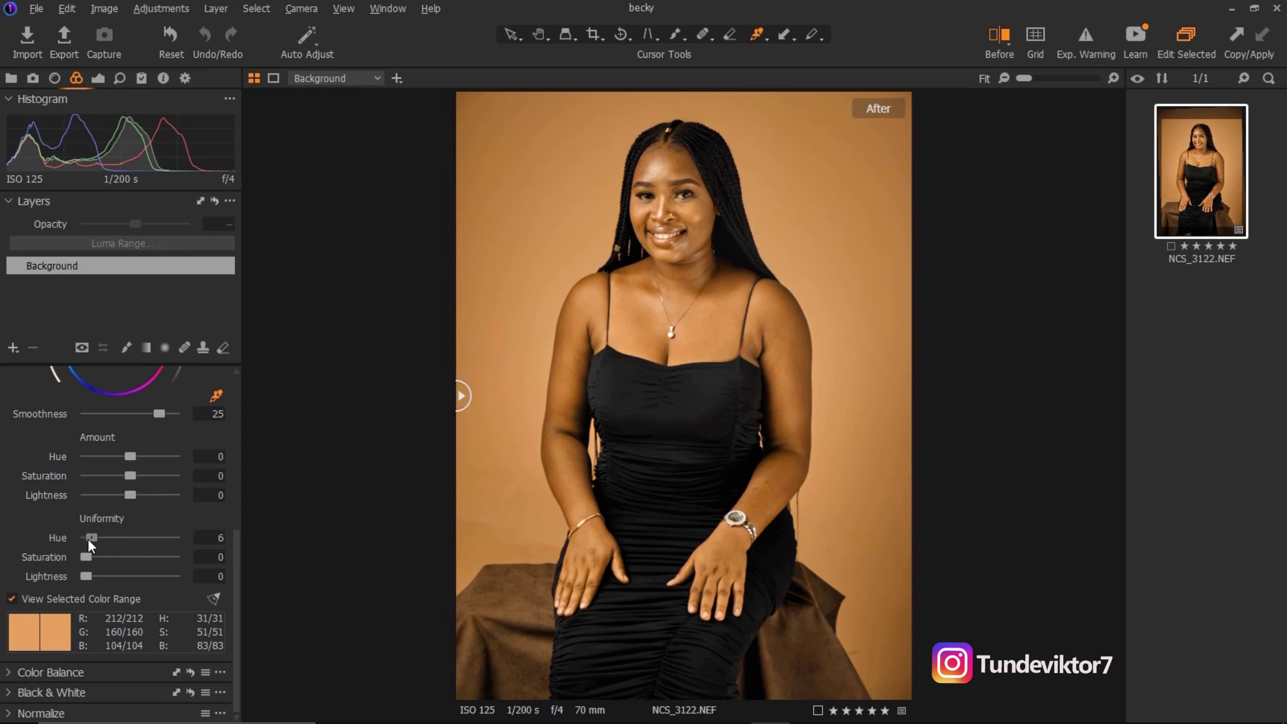
pyautogui.moveTo(86, 557); pyautogui.dragTo(130, 557)
pyautogui.moveTo(150, 456); pyautogui.dragTo(168, 488)
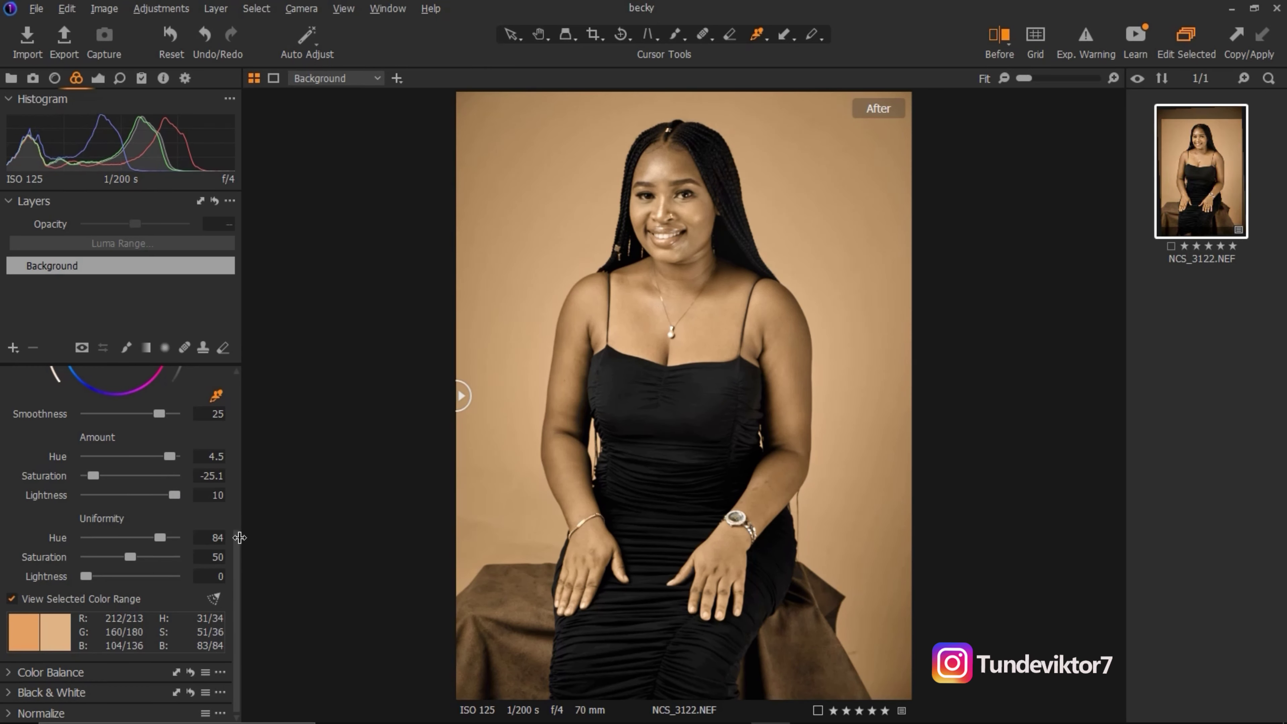
# Reset the Color Editor adjustments on the Background layer of NCS_3122.NEF.
pyautogui.scroll(5, 236, 548)
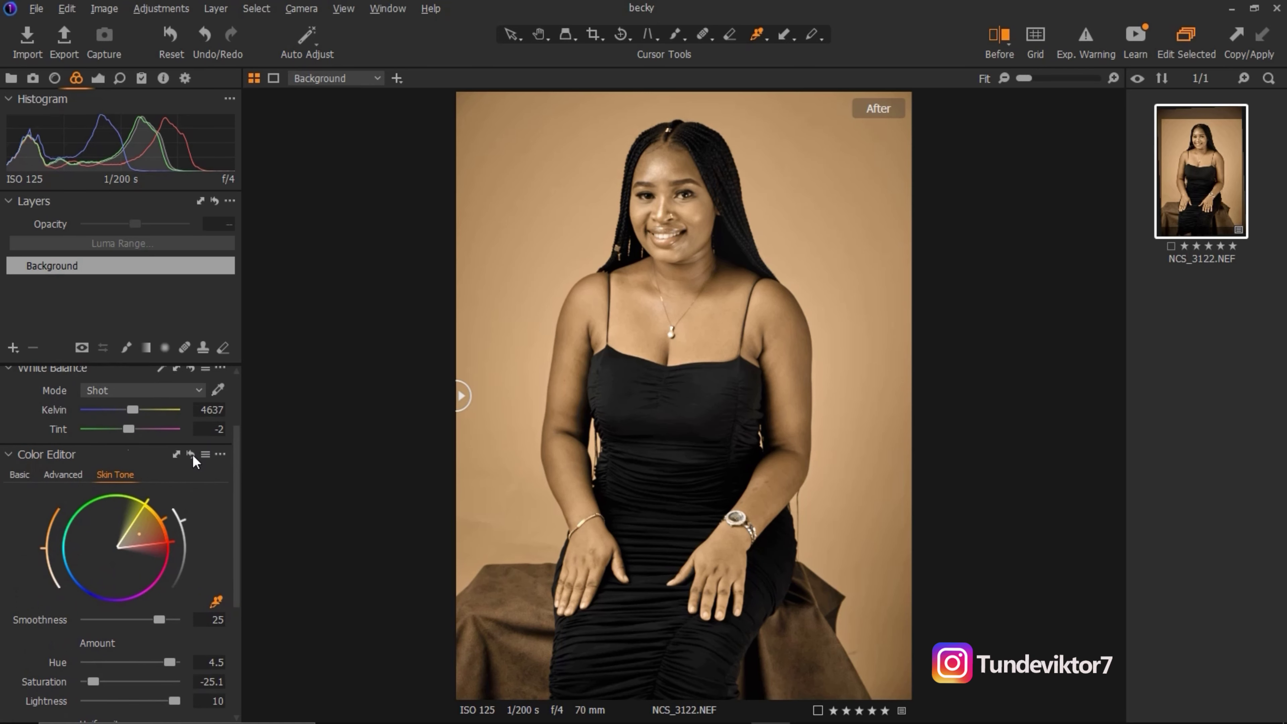
pyautogui.click(192, 455)
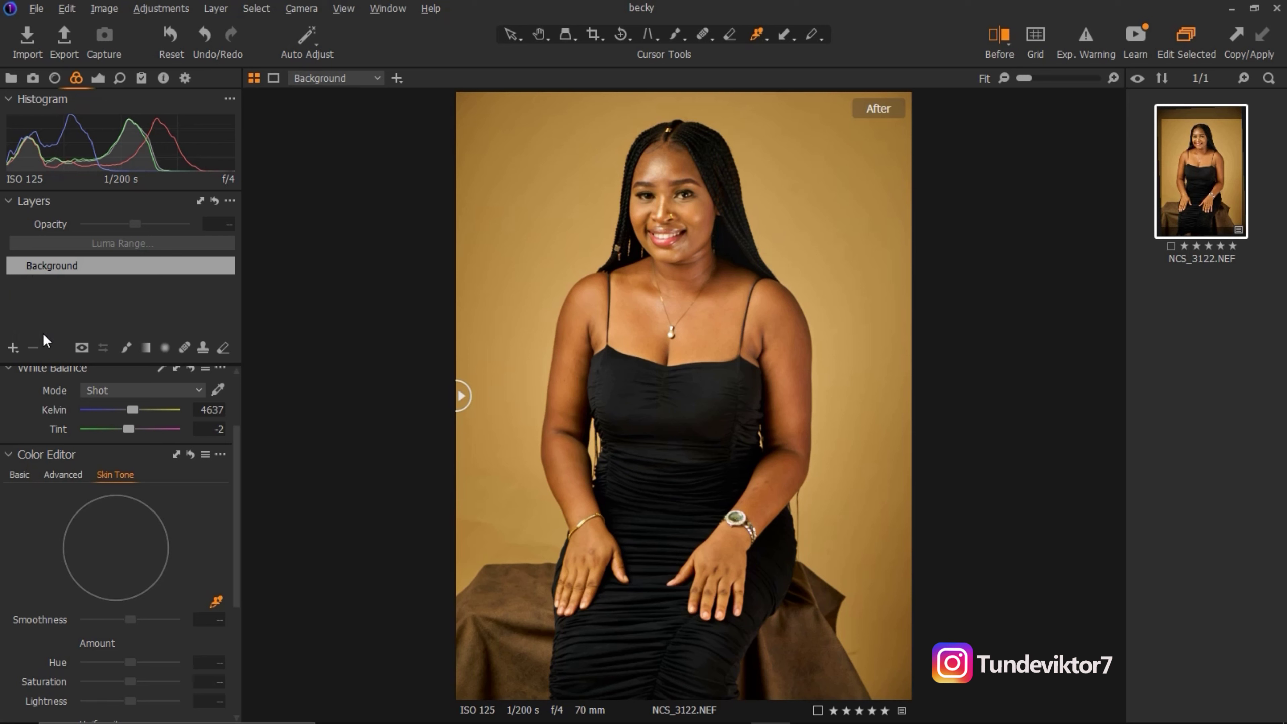
# Add a new filled adjustment layer and delete the extra Adjustment Layer 1.
pyautogui.click(13, 348)
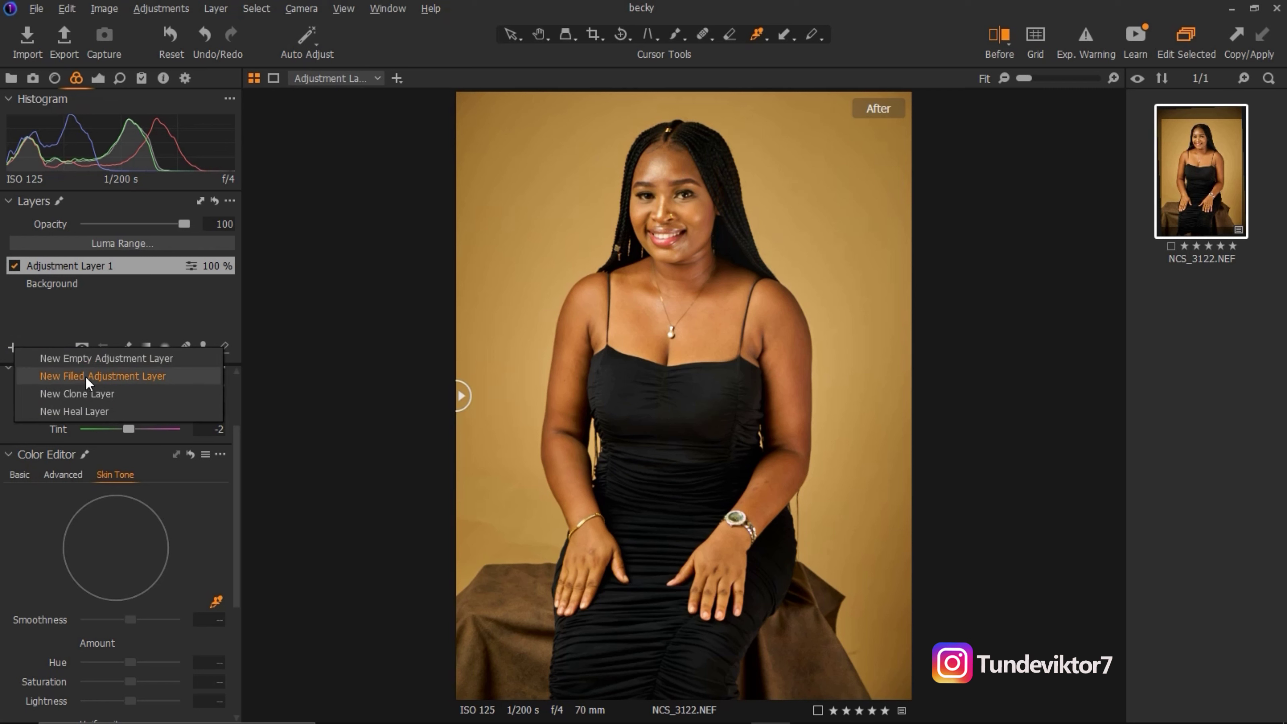
pyautogui.click(93, 377)
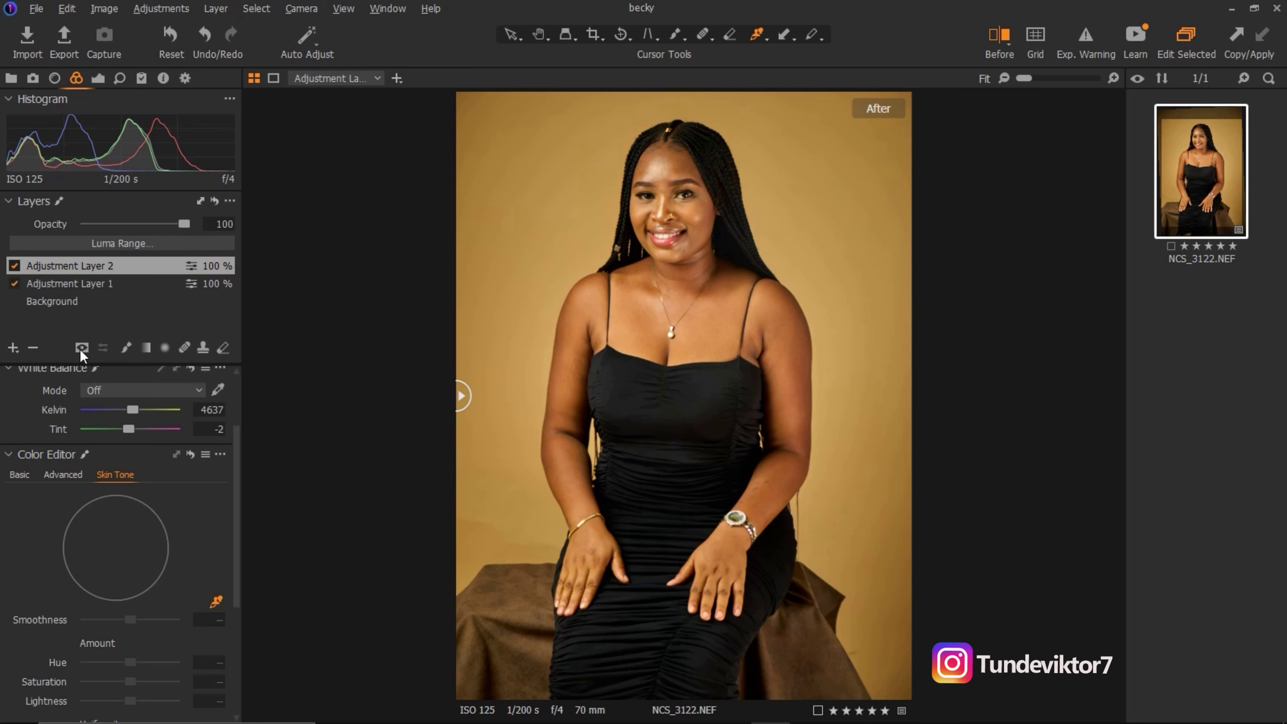
pyautogui.click(112, 285)
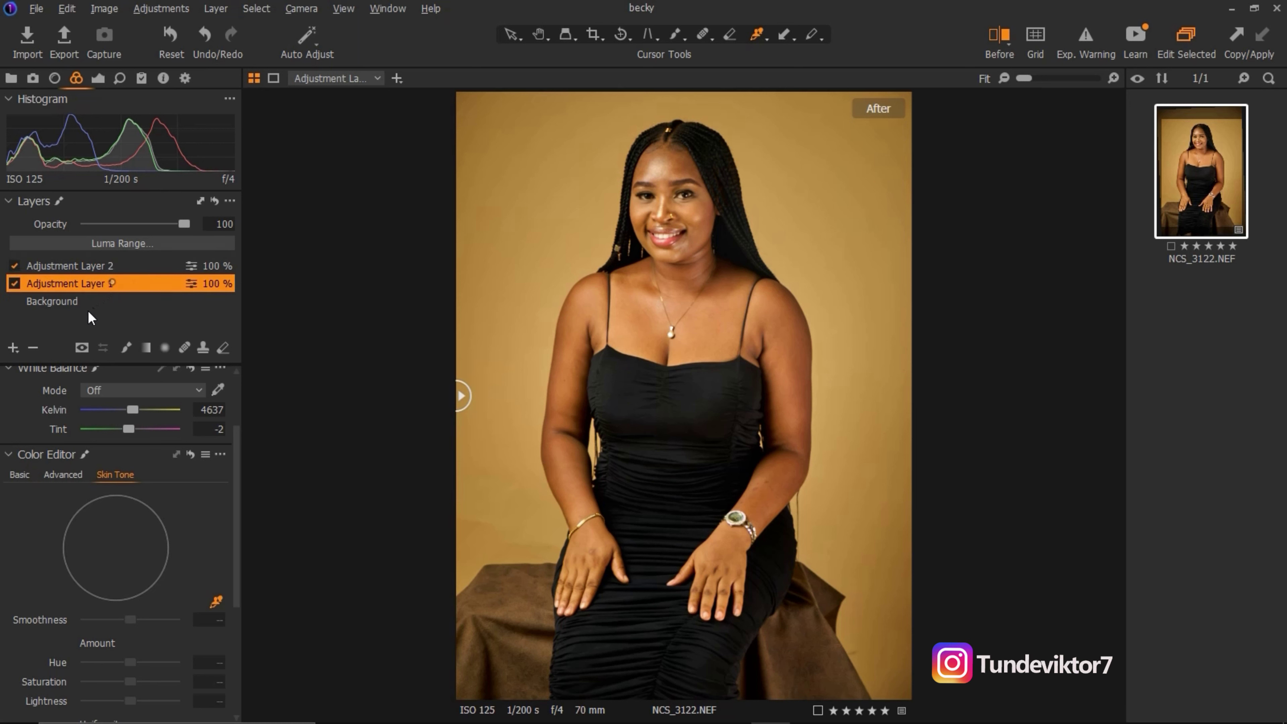
pyautogui.press('Delete')
# Rename the filled adjustment layer to "skin tone".
pyautogui.doubleClick(74, 265)
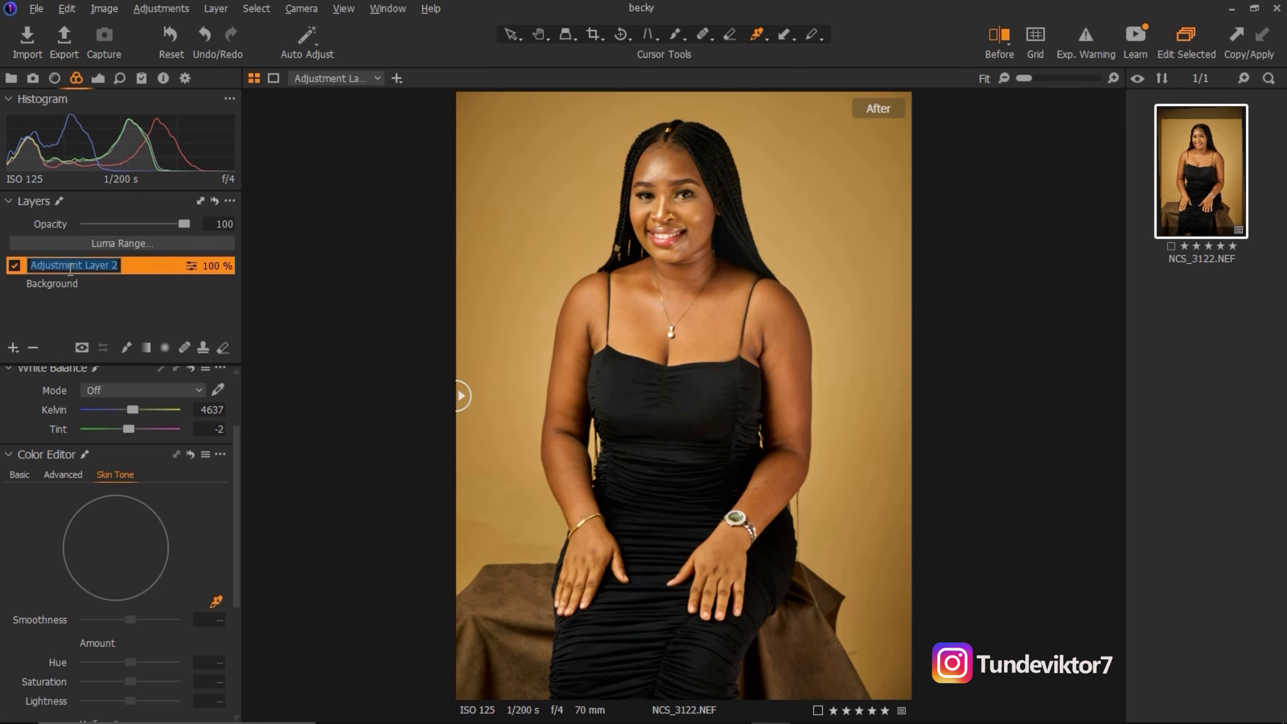
pyautogui.write('skin')
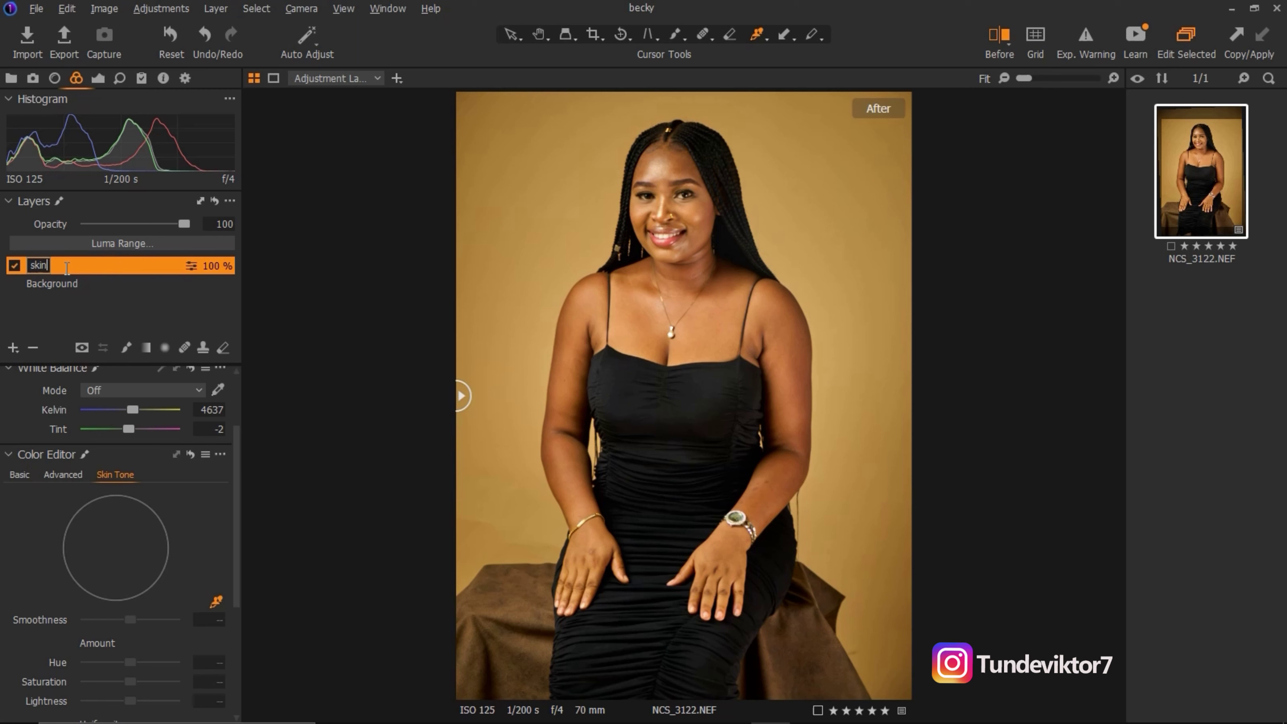
pyautogui.write(' tone')
pyautogui.press('Return')
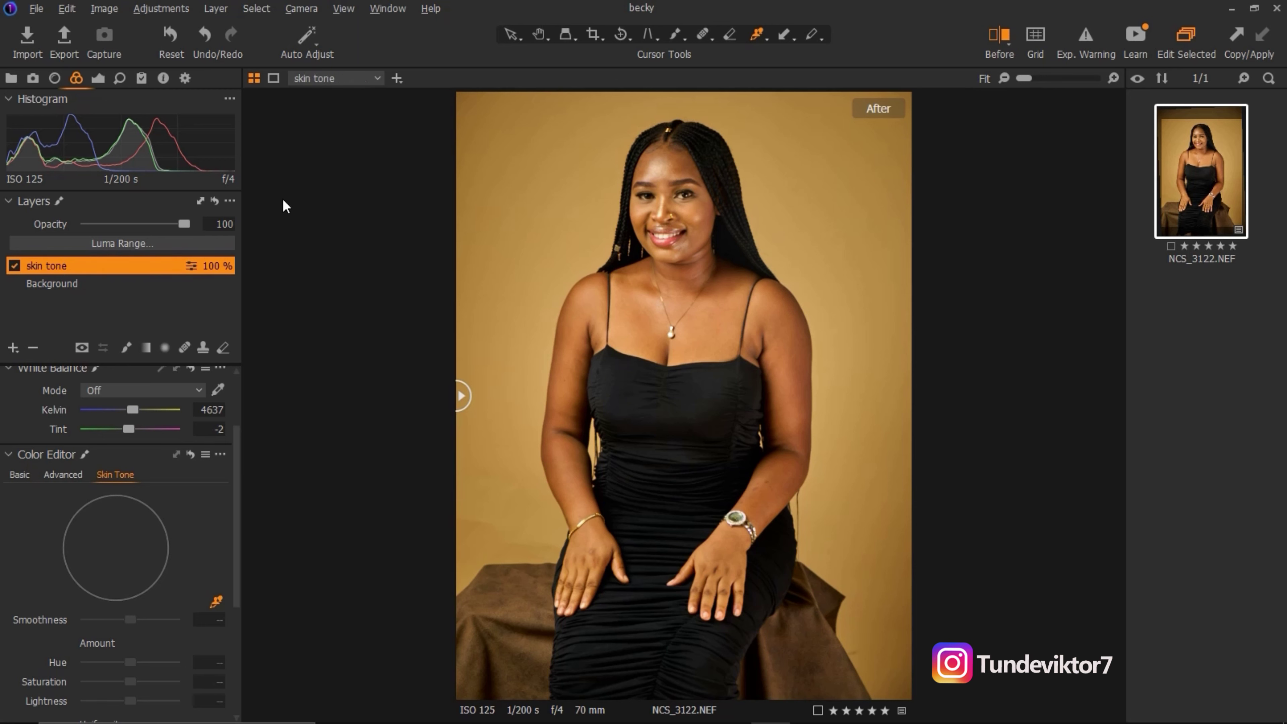
# Activate the Draw Mask brush for the skin tone layer.
pyautogui.moveTo(236, 459); pyautogui.dragTo(236, 405)
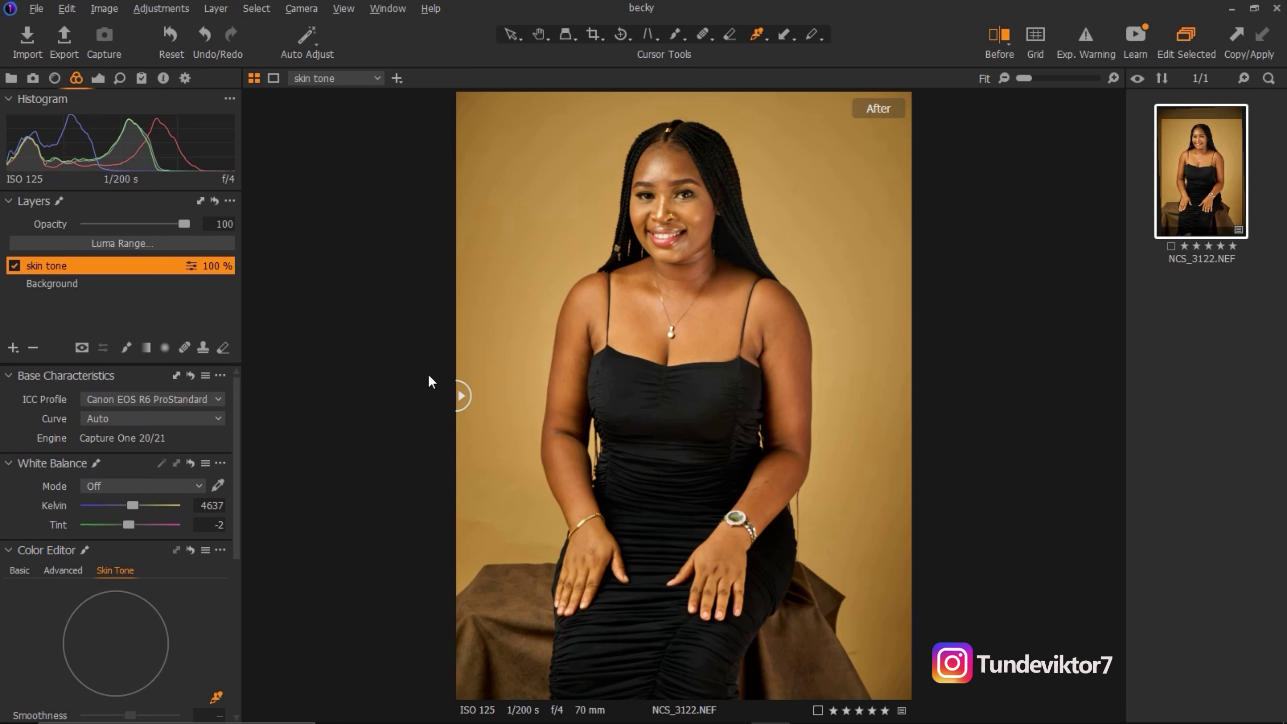
pyautogui.click(126, 349)
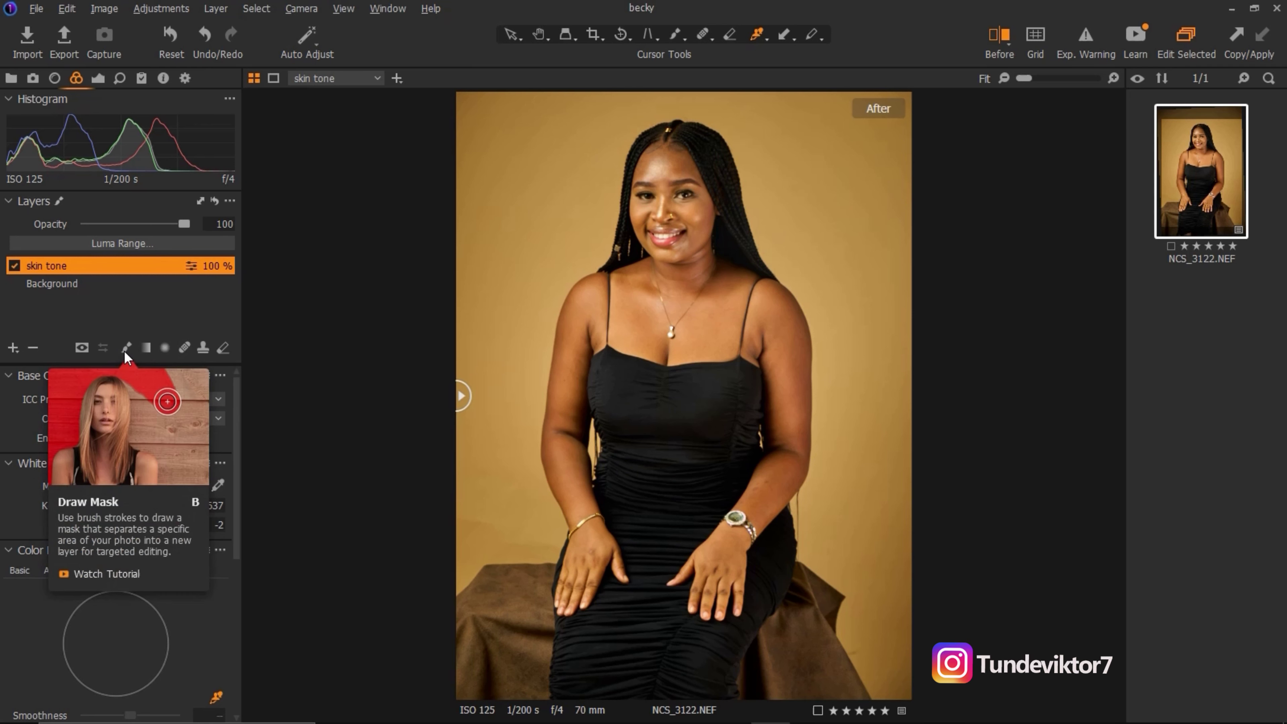
pyautogui.click(125, 349)
pyautogui.click(126, 347)
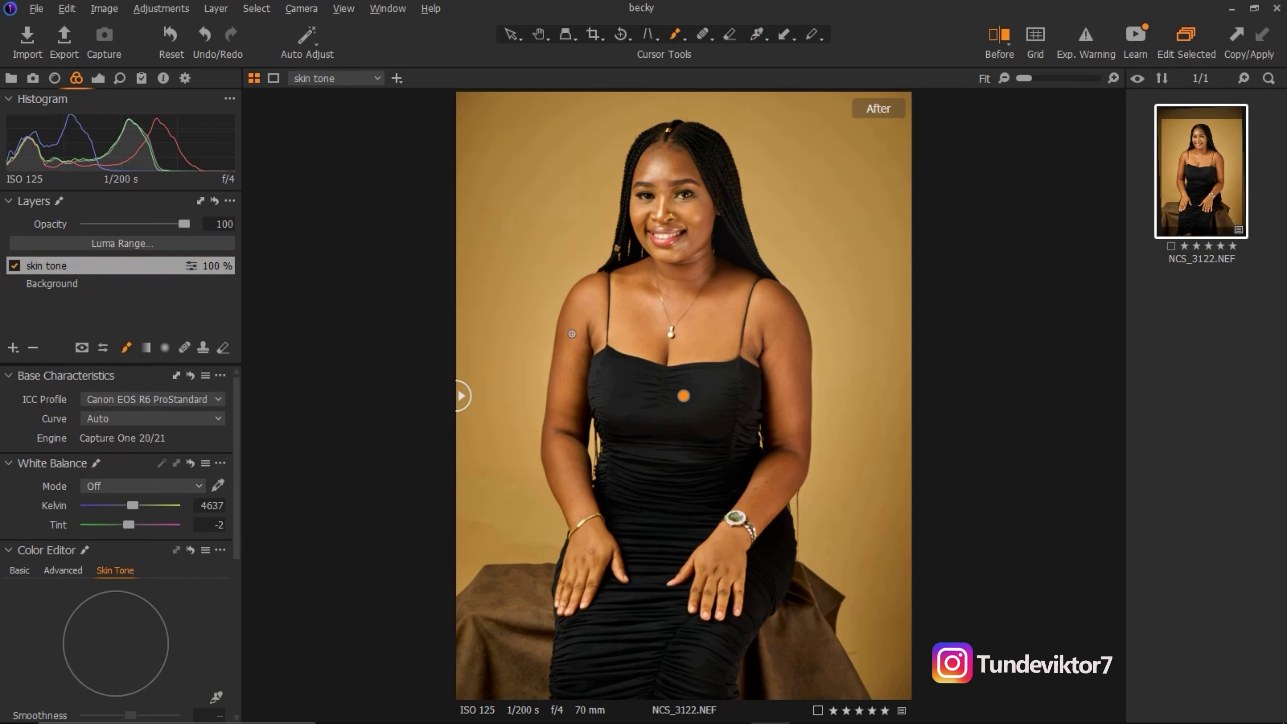
# Show and hide the mask overlay repeatedly to examine which area the skin tone layer's mask covers.
pyautogui.press('m')
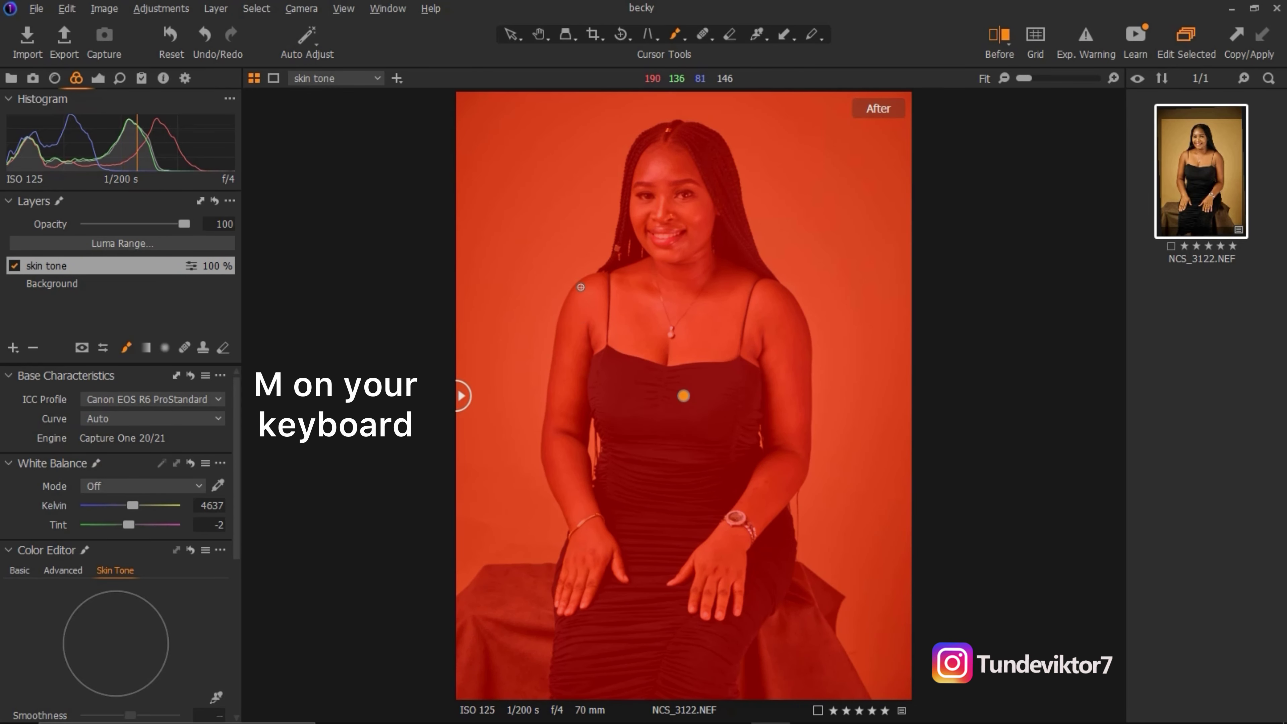
pyautogui.press('m')
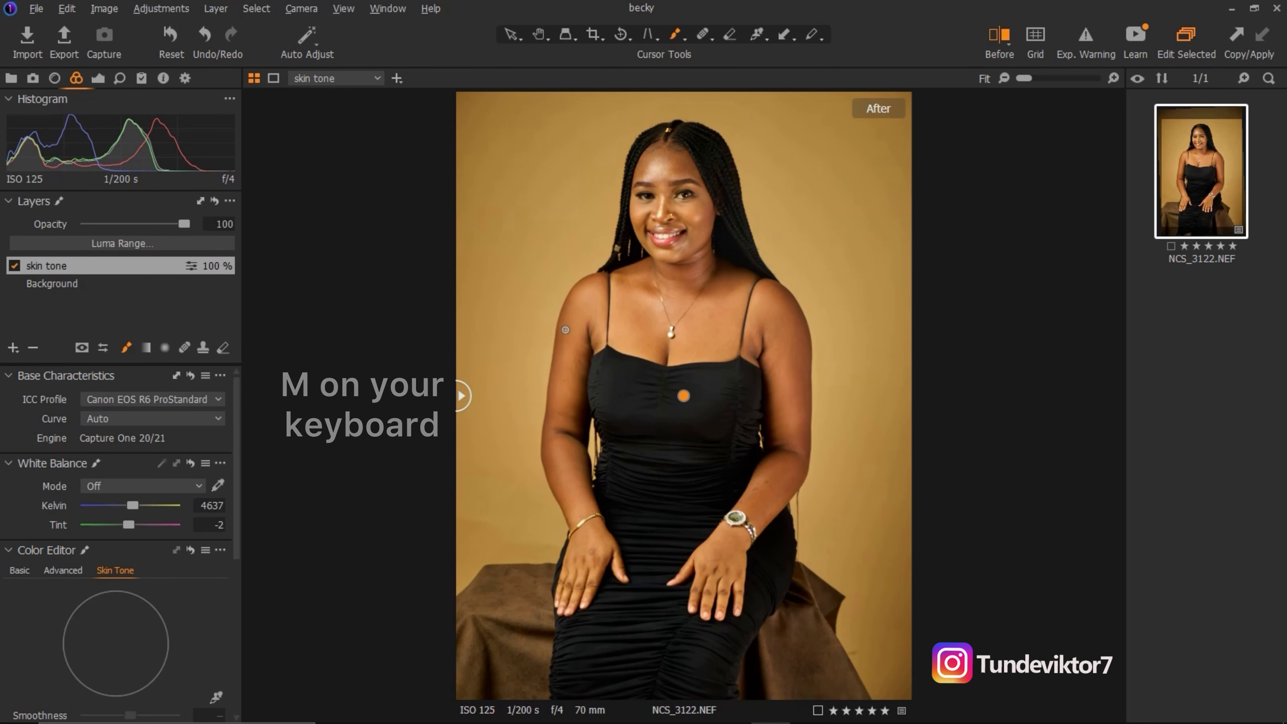
pyautogui.press('m')
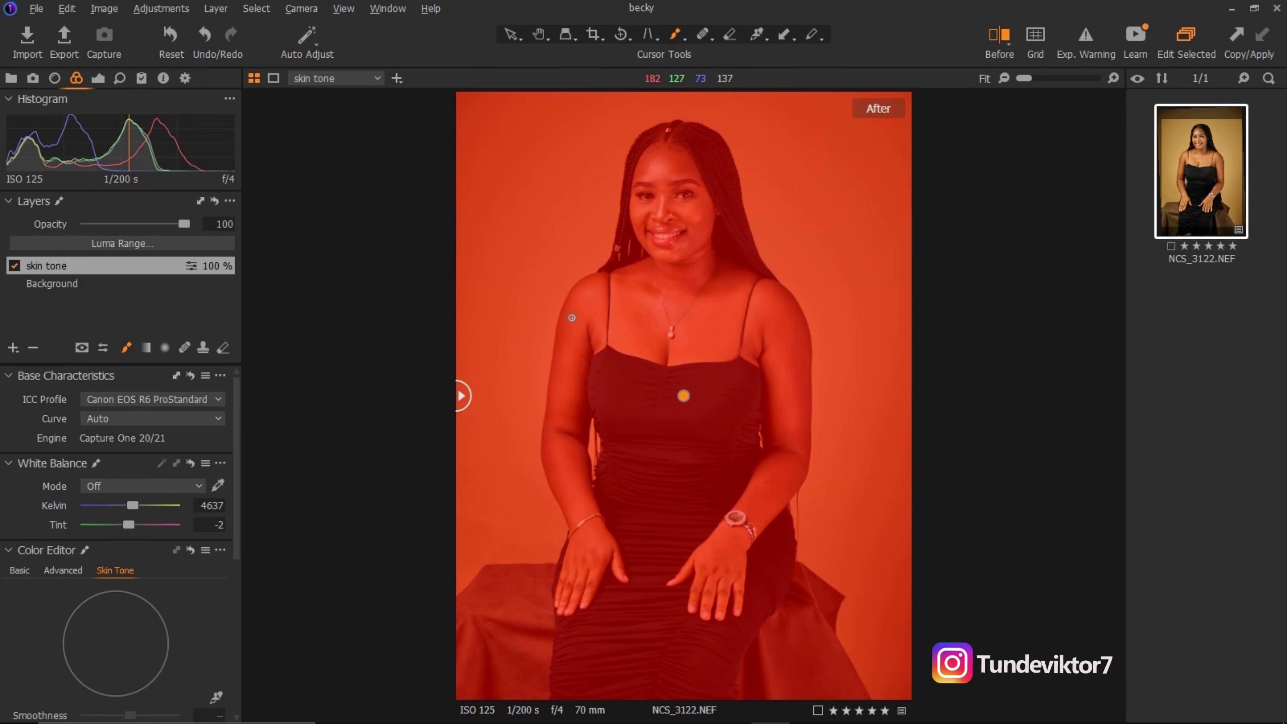
pyautogui.press('m')
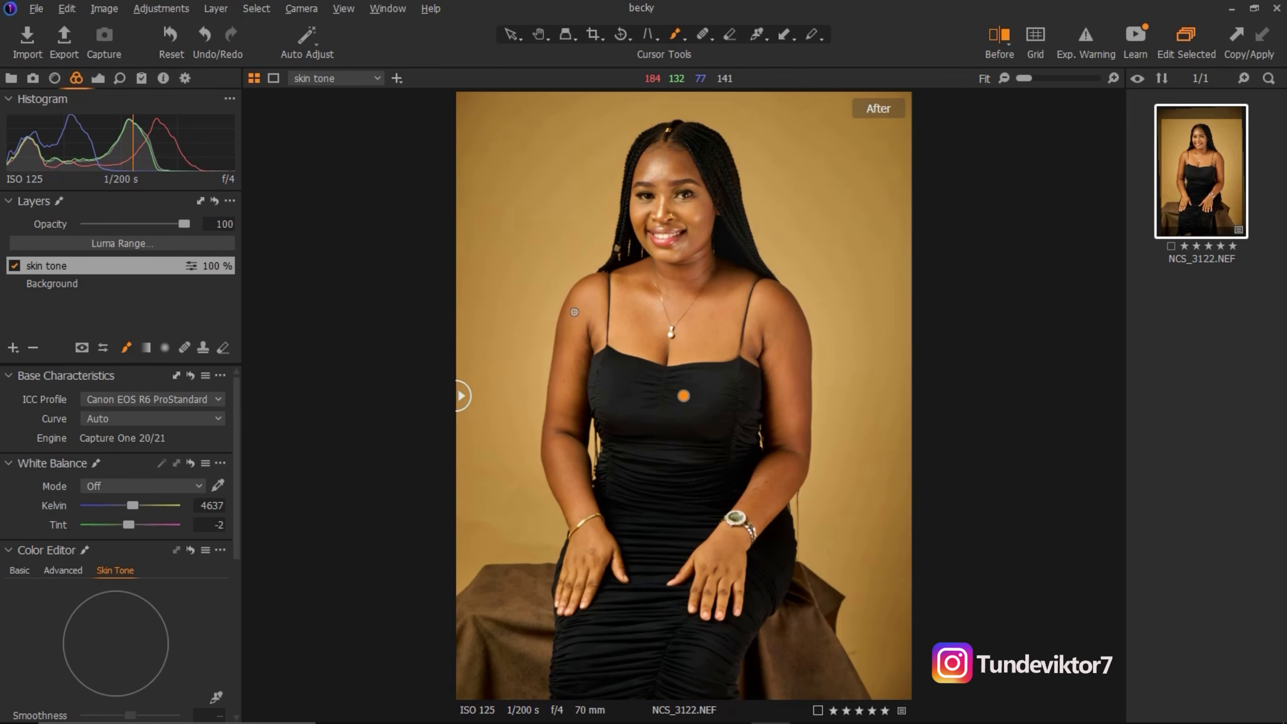
pyautogui.press('m')
pyautogui.press('m')
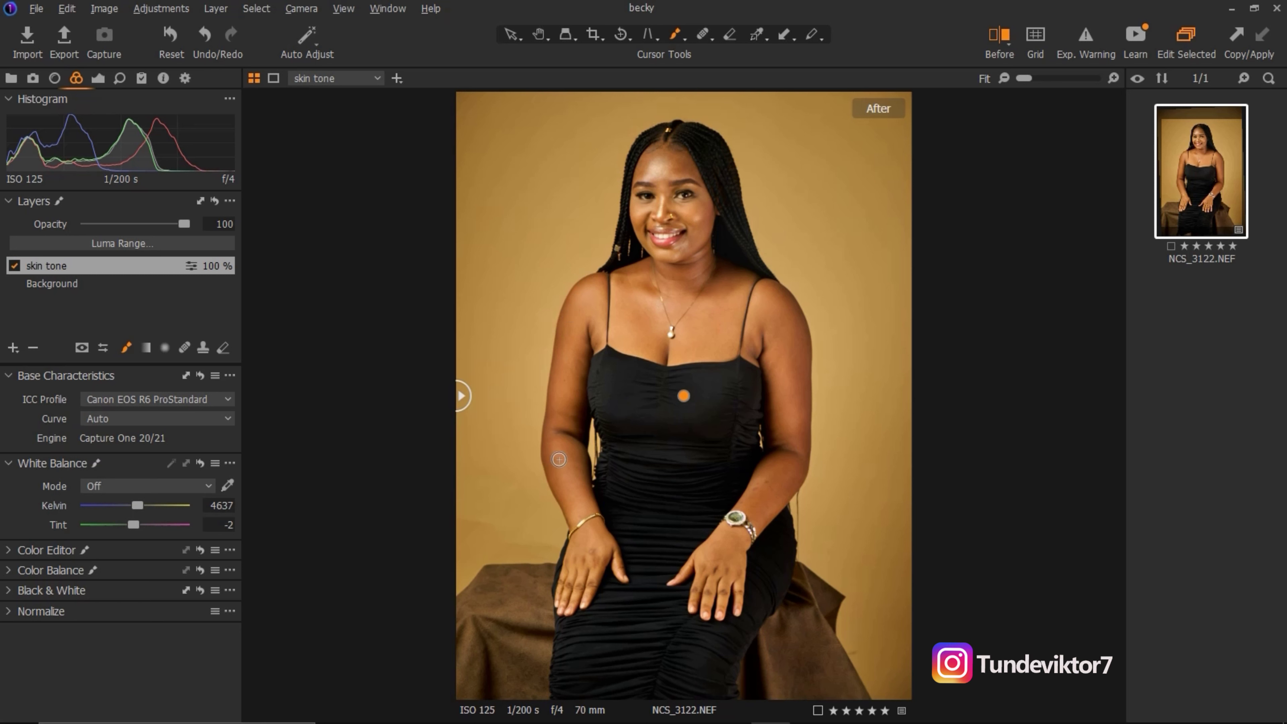
# Invert the skin tone layer's filled mask.
pyautogui.click(192, 266)
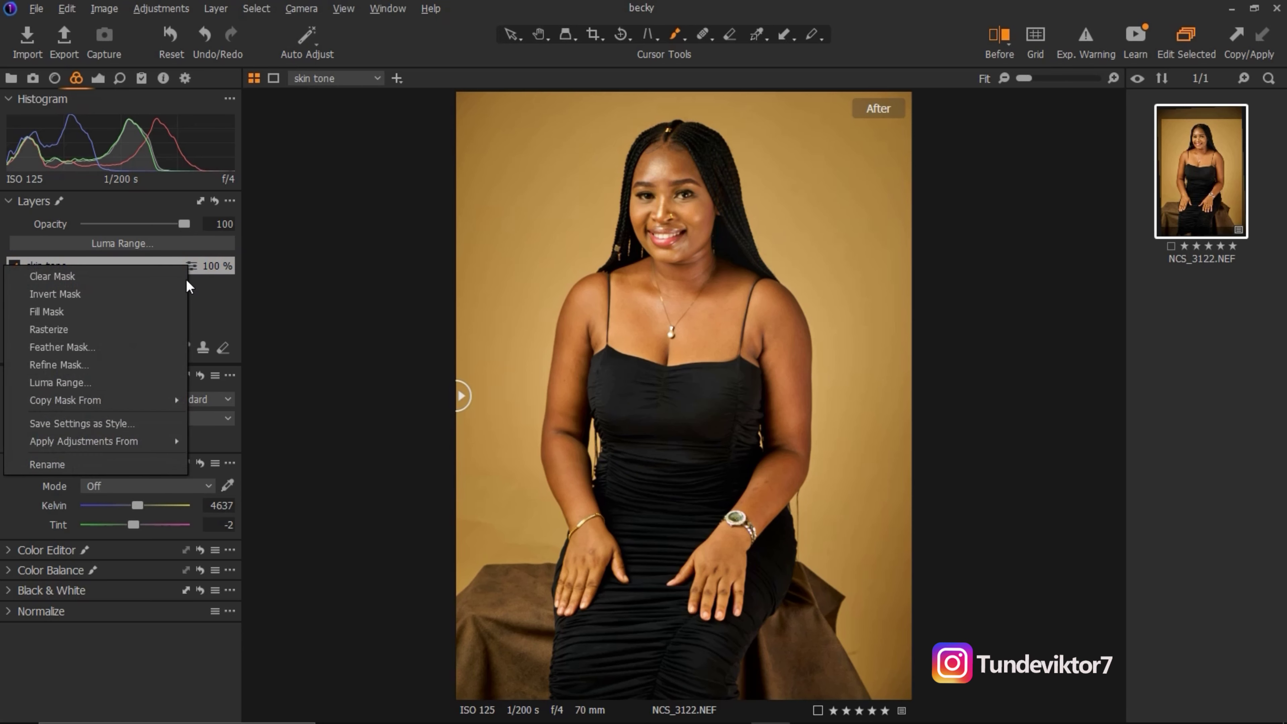
pyautogui.click(116, 292)
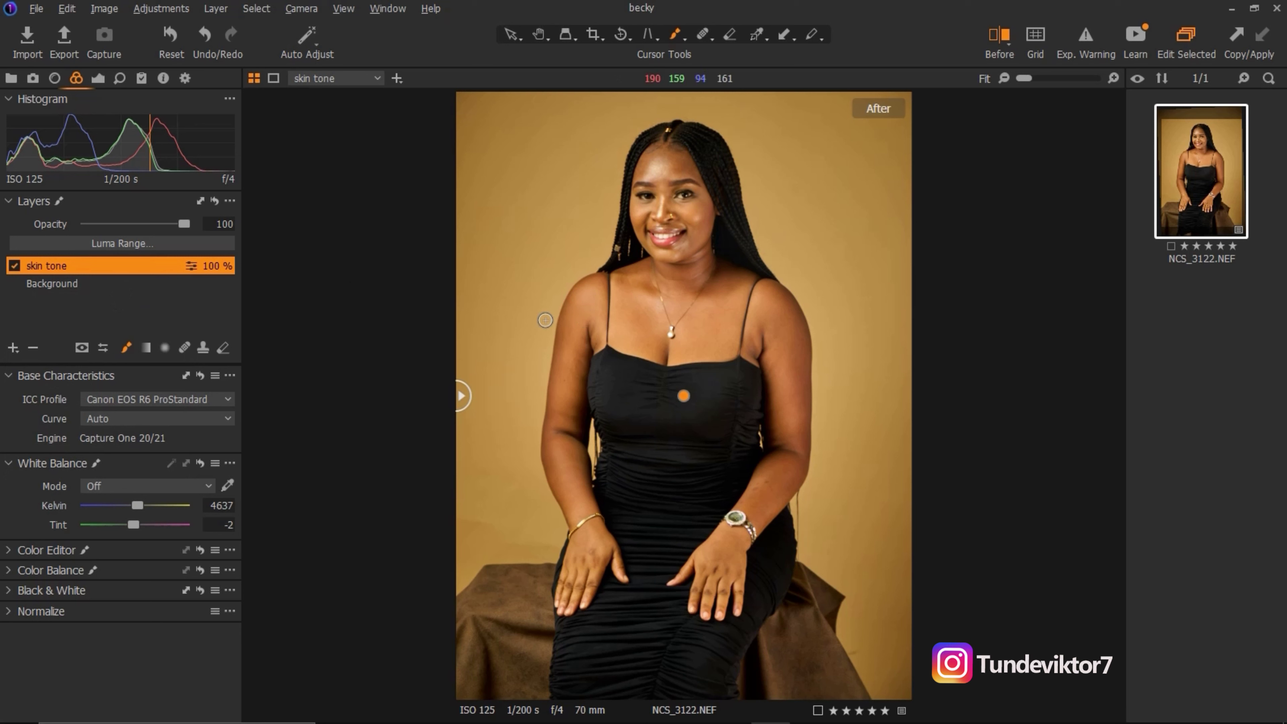
# Brush the mask along the woman's right shoulder and upper arm, and erase the excess with a smaller eraser.
pyautogui.click(589, 285)
pyautogui.moveTo(560, 378); pyautogui.dragTo(585, 312)
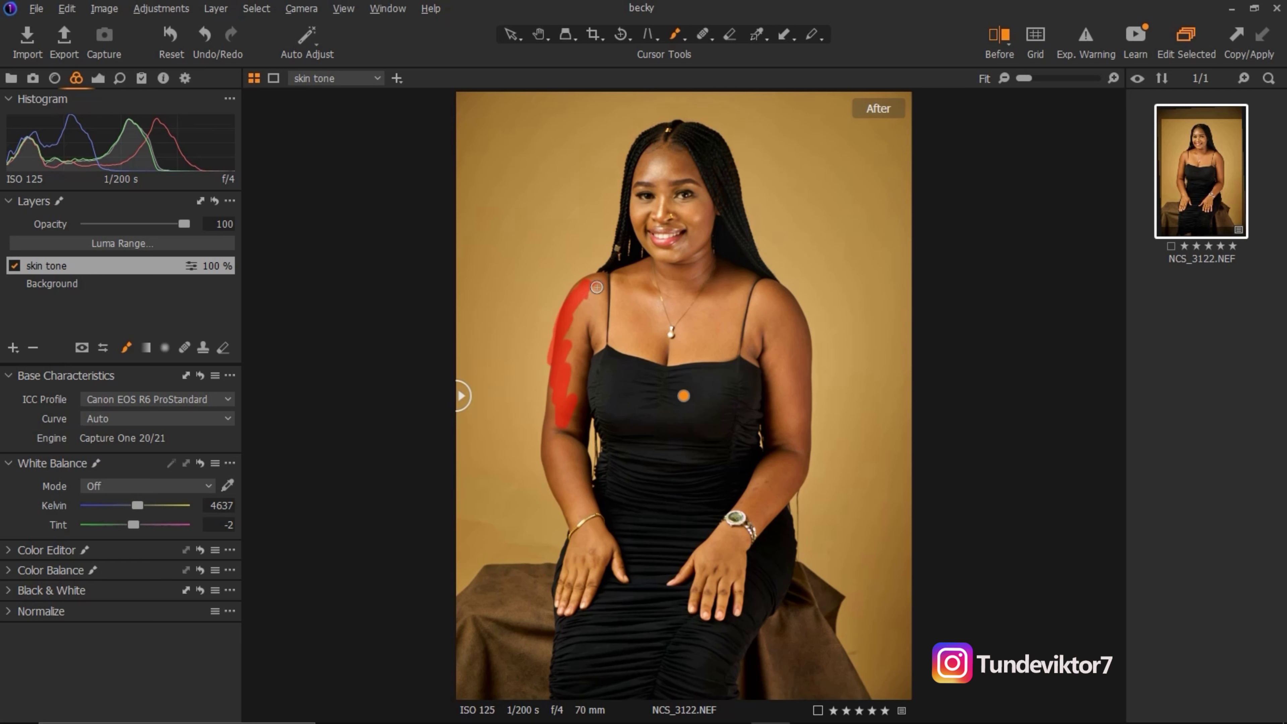
pyautogui.moveTo(596, 287)
pyautogui.mouseDown()
pyautogui.moveTo(604, 276)
pyautogui.moveTo(568, 313)
pyautogui.moveTo(550, 444)
pyautogui.mouseUp()
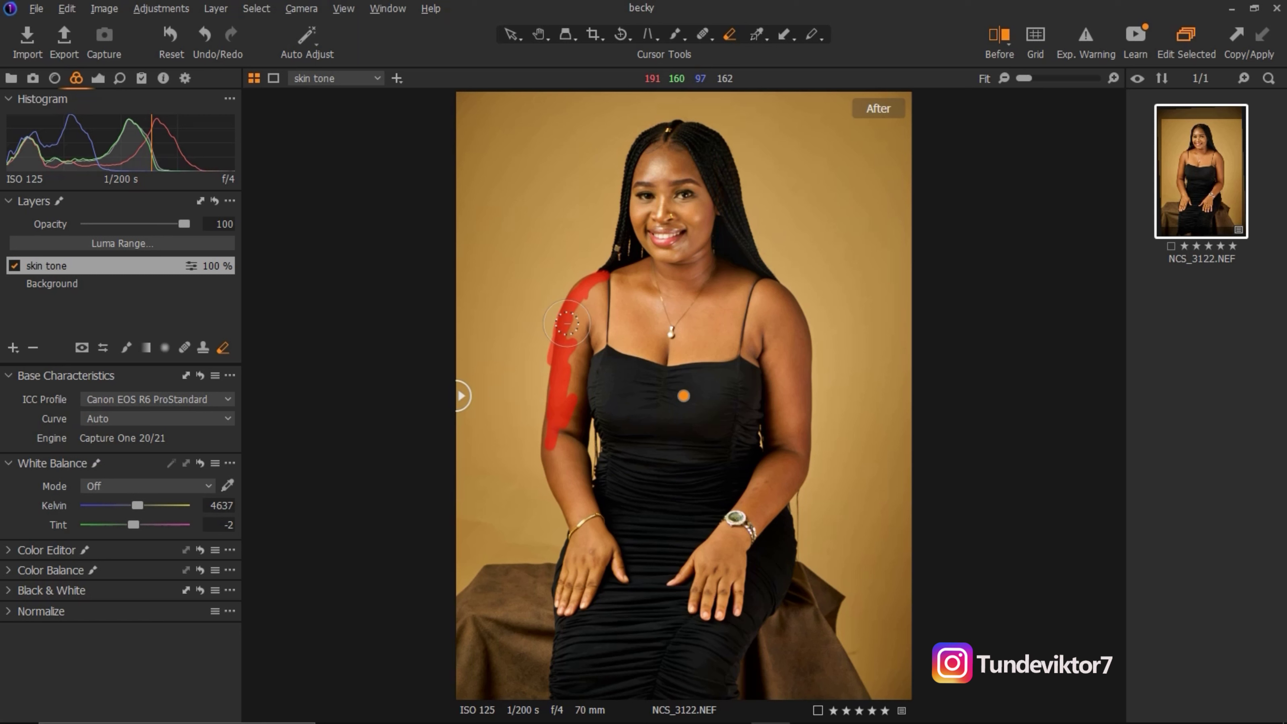
pyautogui.press('[')
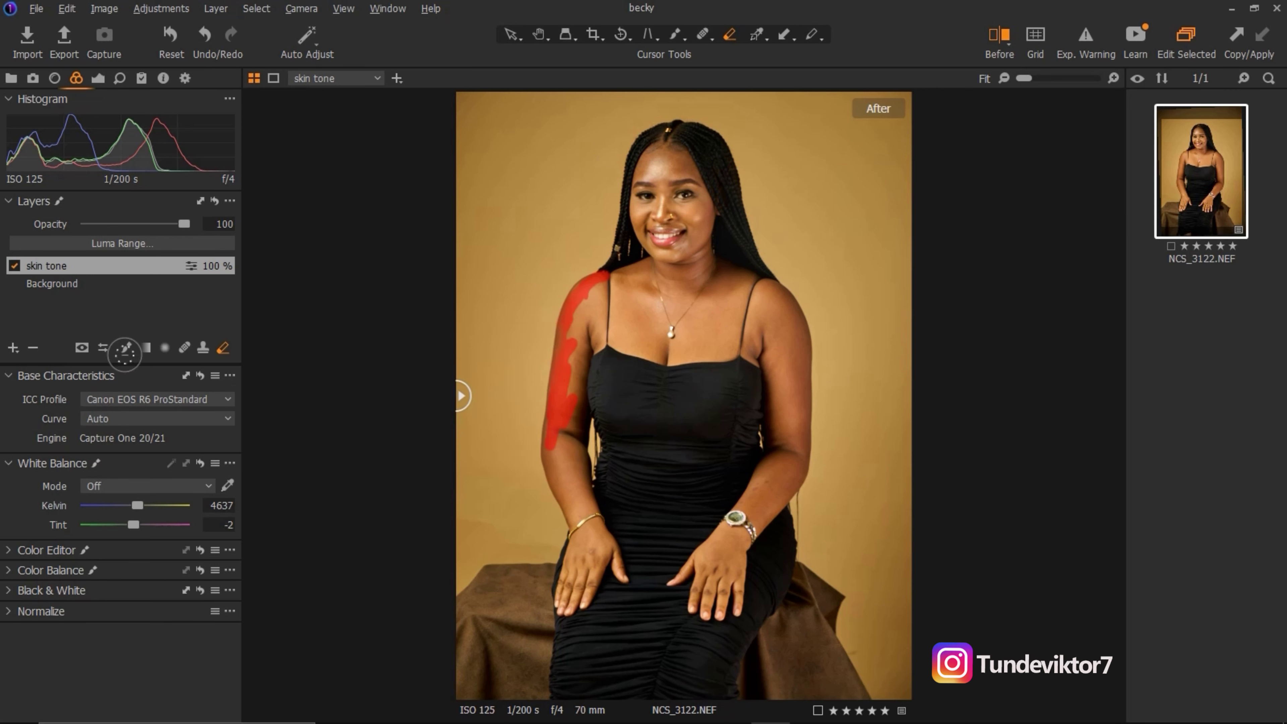
# Brush a closed mask outline around the woman's hair, arms and dress, and fill the mask inside it.
pyautogui.click(126, 348)
pyautogui.moveTo(558, 446)
pyautogui.mouseDown()
pyautogui.moveTo(577, 539)
pyautogui.moveTo(557, 698)
pyautogui.moveTo(733, 702)
pyautogui.moveTo(734, 667)
pyautogui.moveTo(786, 554)
pyautogui.moveTo(784, 494)
pyautogui.moveTo(803, 442)
pyautogui.moveTo(768, 277)
pyautogui.moveTo(734, 218)
pyautogui.moveTo(712, 133)
pyautogui.moveTo(668, 122)
pyautogui.moveTo(644, 141)
pyautogui.moveTo(593, 289)
pyautogui.mouseUp()
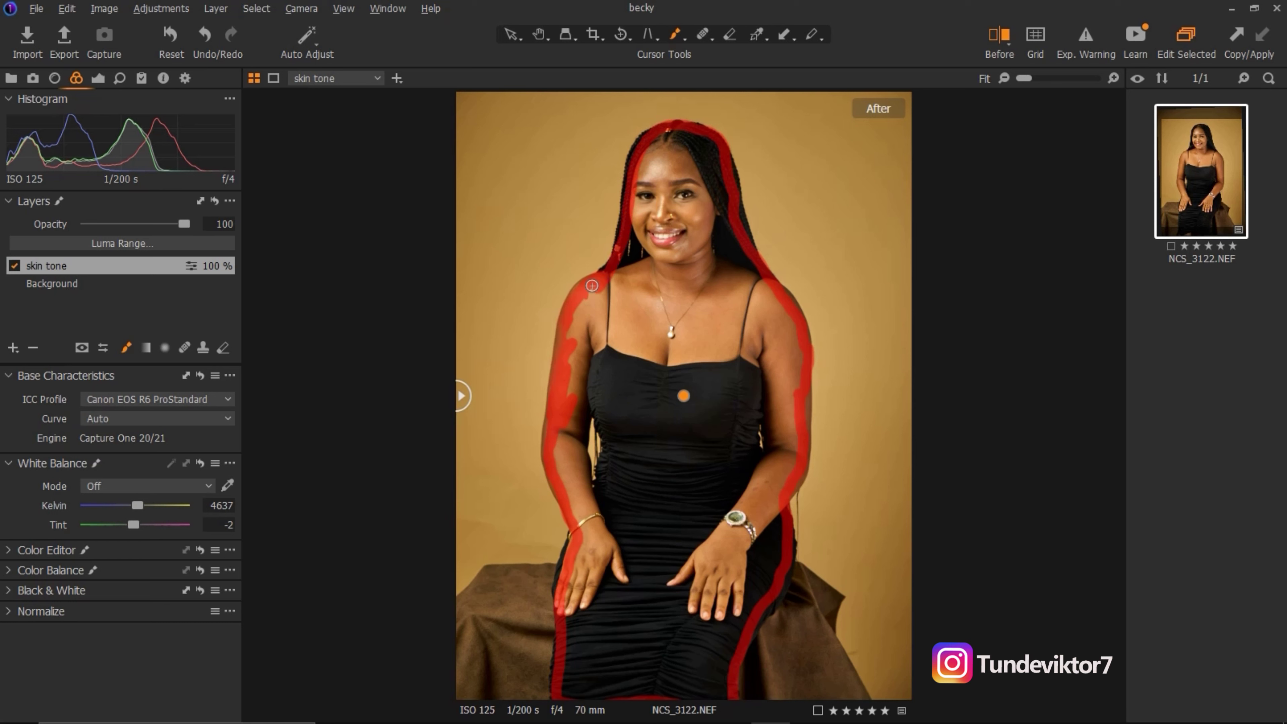
pyautogui.rightClick(193, 264)
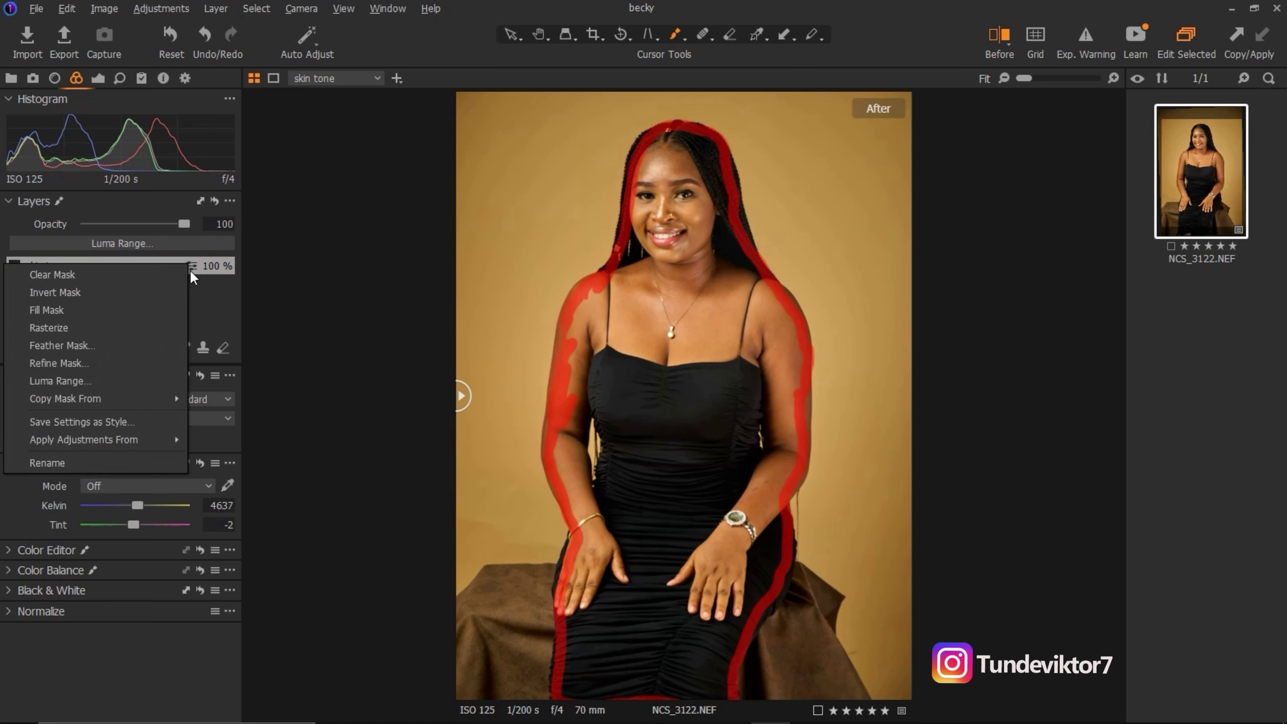
pyautogui.click(58, 310)
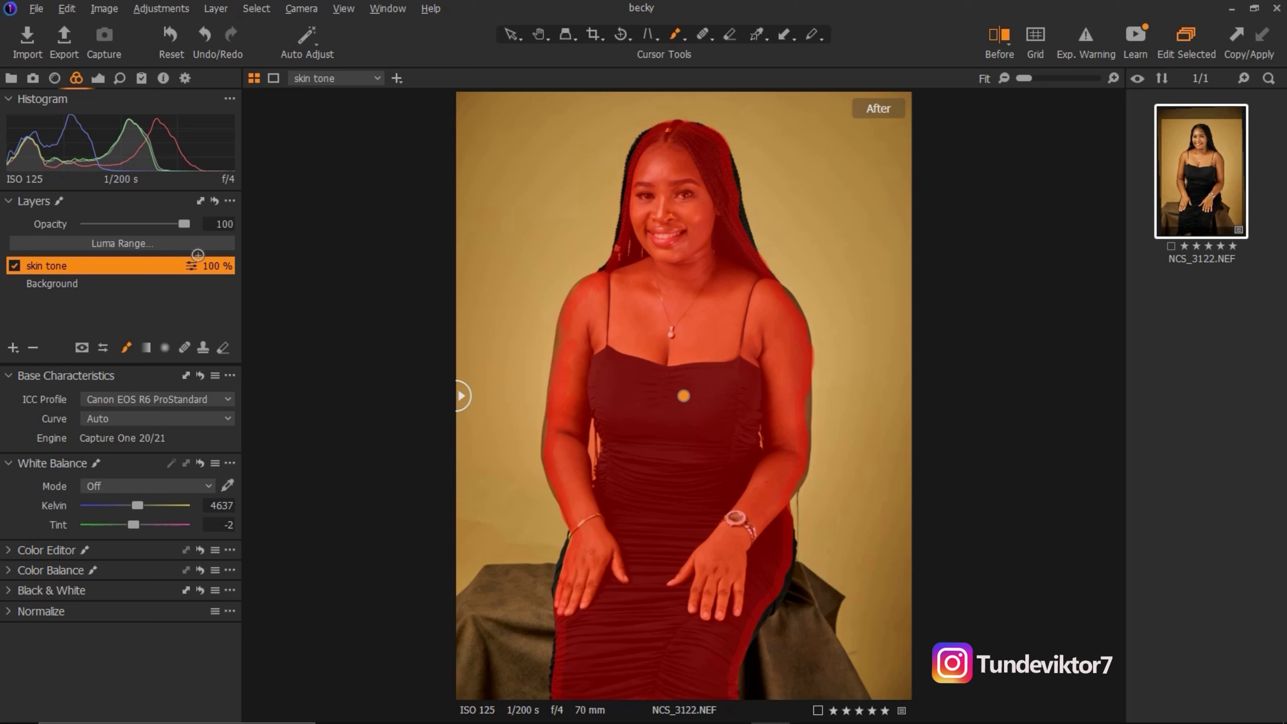
# Refine the skin tone layer's mask edges with a radius of 113 and hide the mask overlay.
pyautogui.click(190, 265)
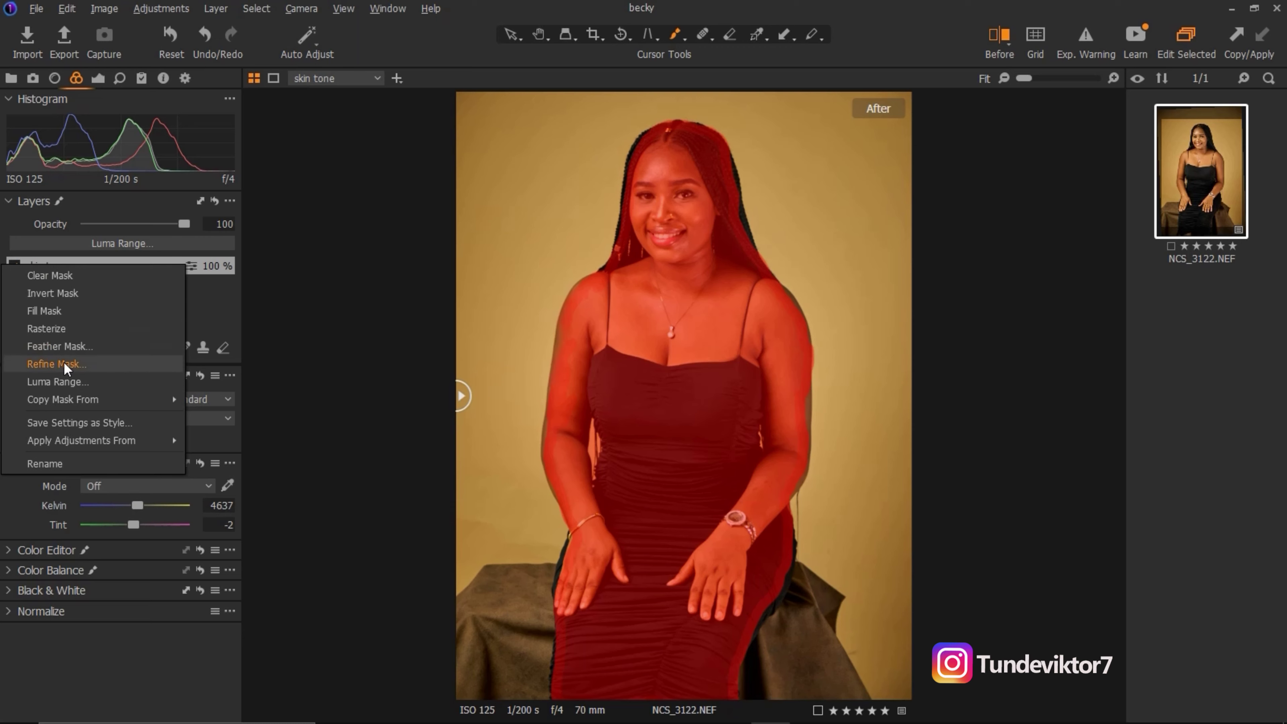
pyautogui.click(76, 363)
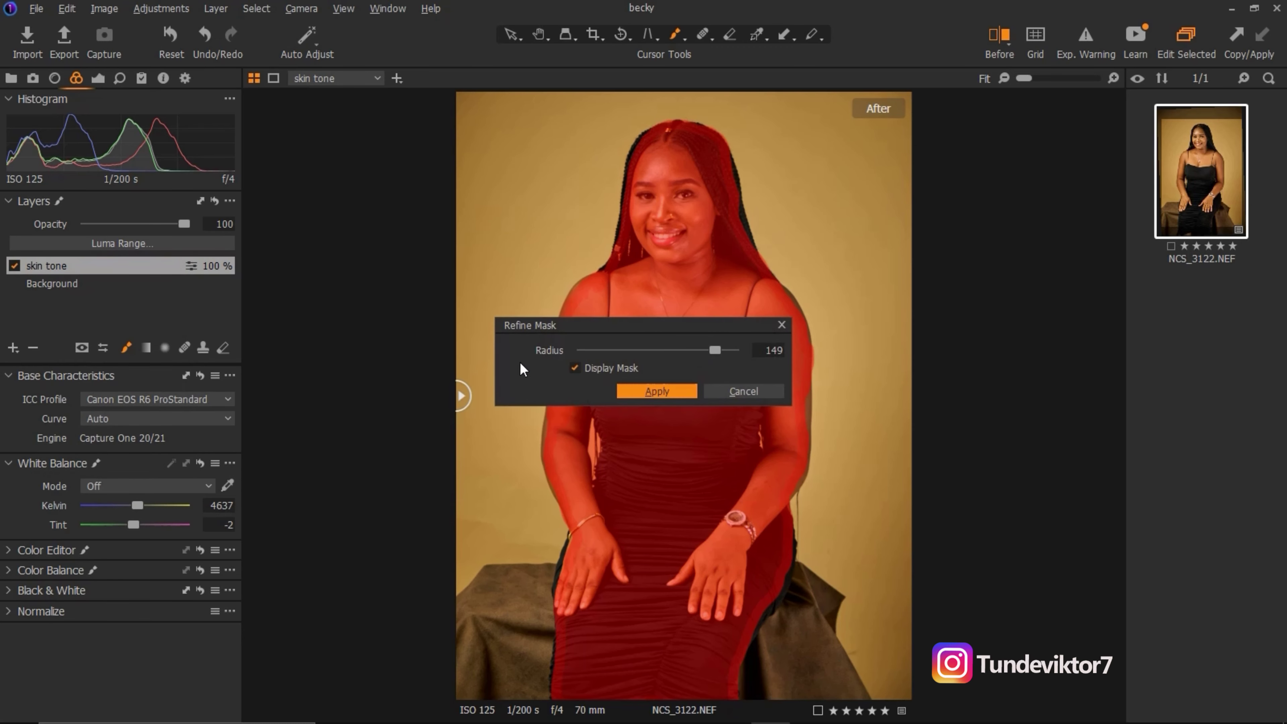
pyautogui.moveTo(714, 349); pyautogui.dragTo(687, 350)
pyautogui.click(776, 355)
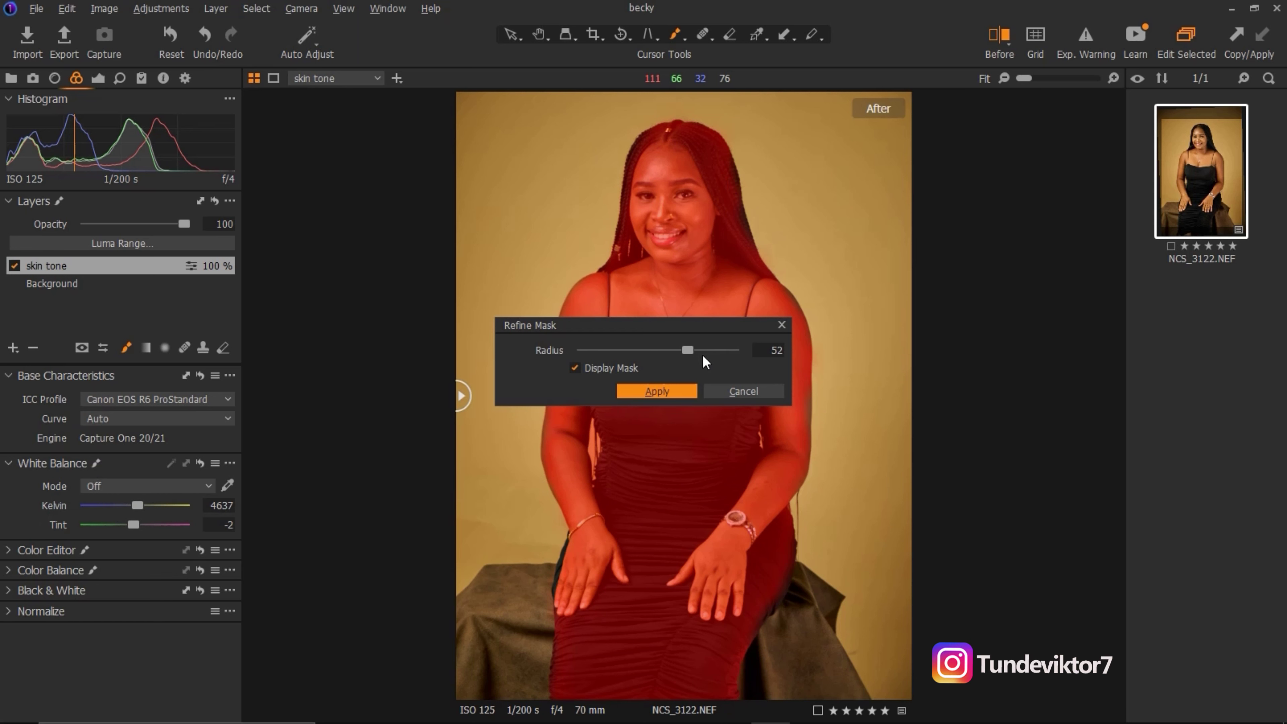
pyautogui.moveTo(705, 355); pyautogui.dragTo(704, 351)
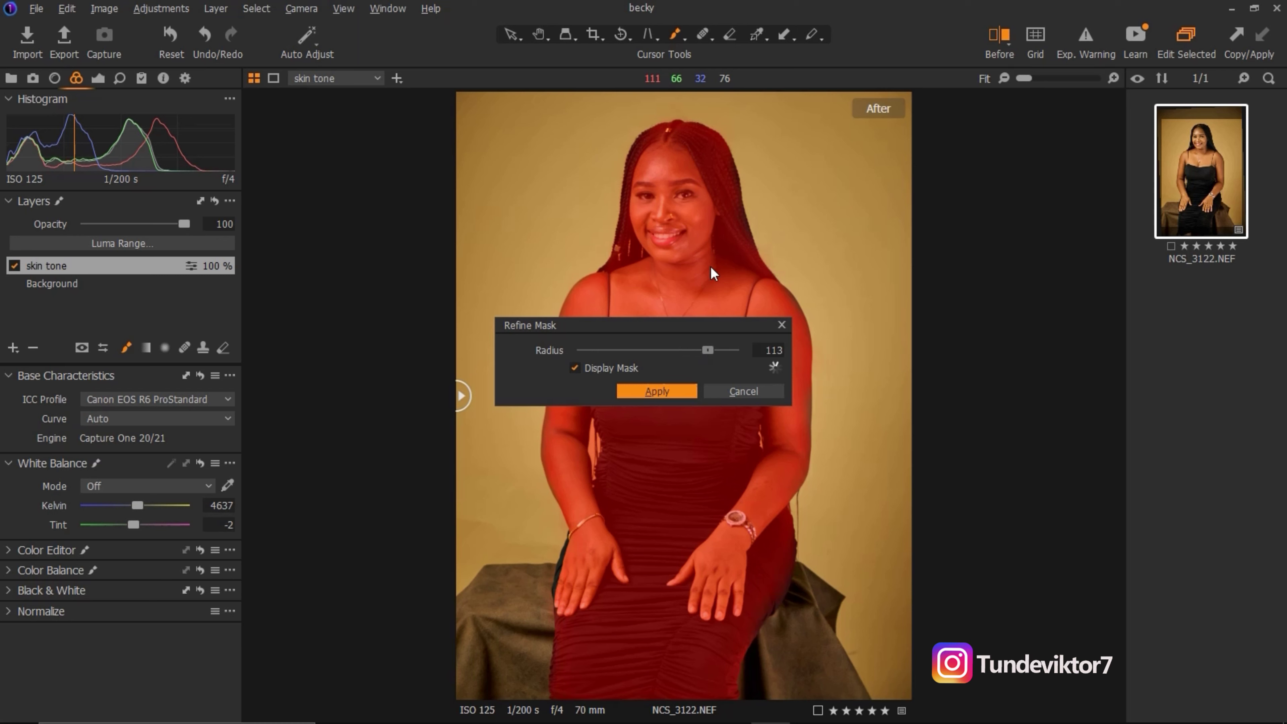
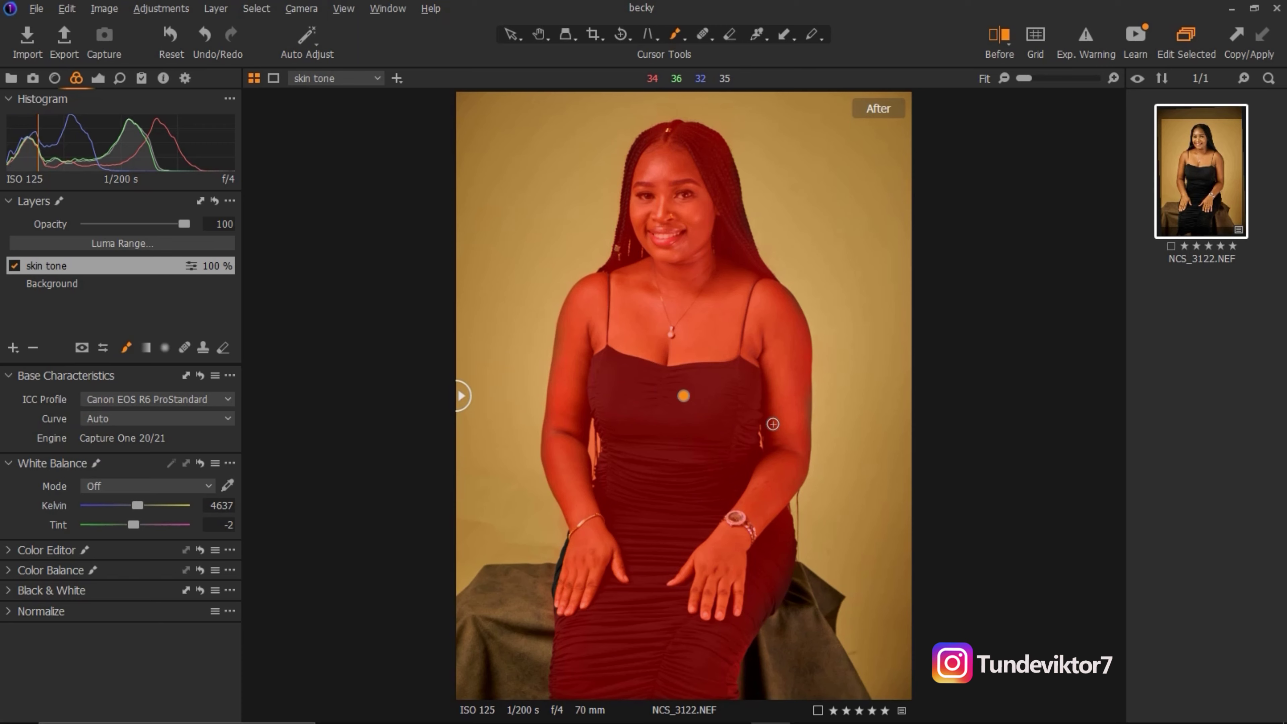
pyautogui.press('m')
pyautogui.press('m')
pyautogui.press('m')
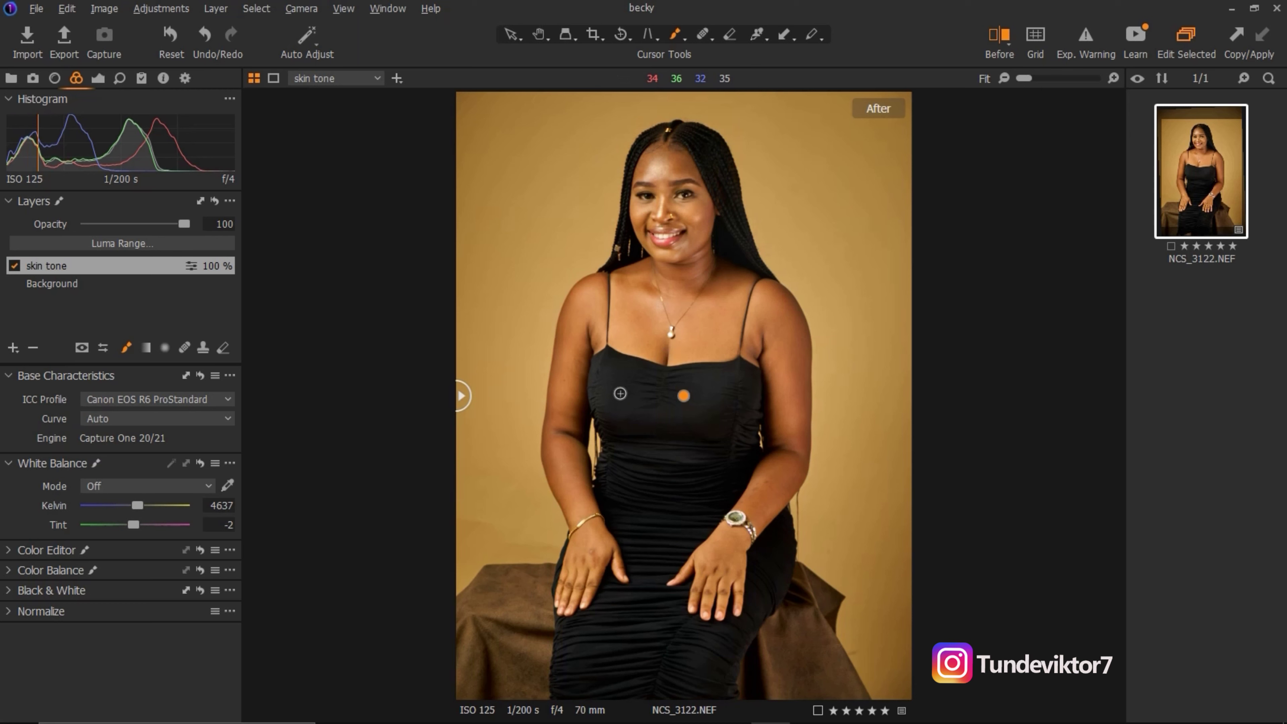
# Open the Color Editor's Skin Tone mode and sample the skin on the woman's upper chest.
pyautogui.click(10, 550)
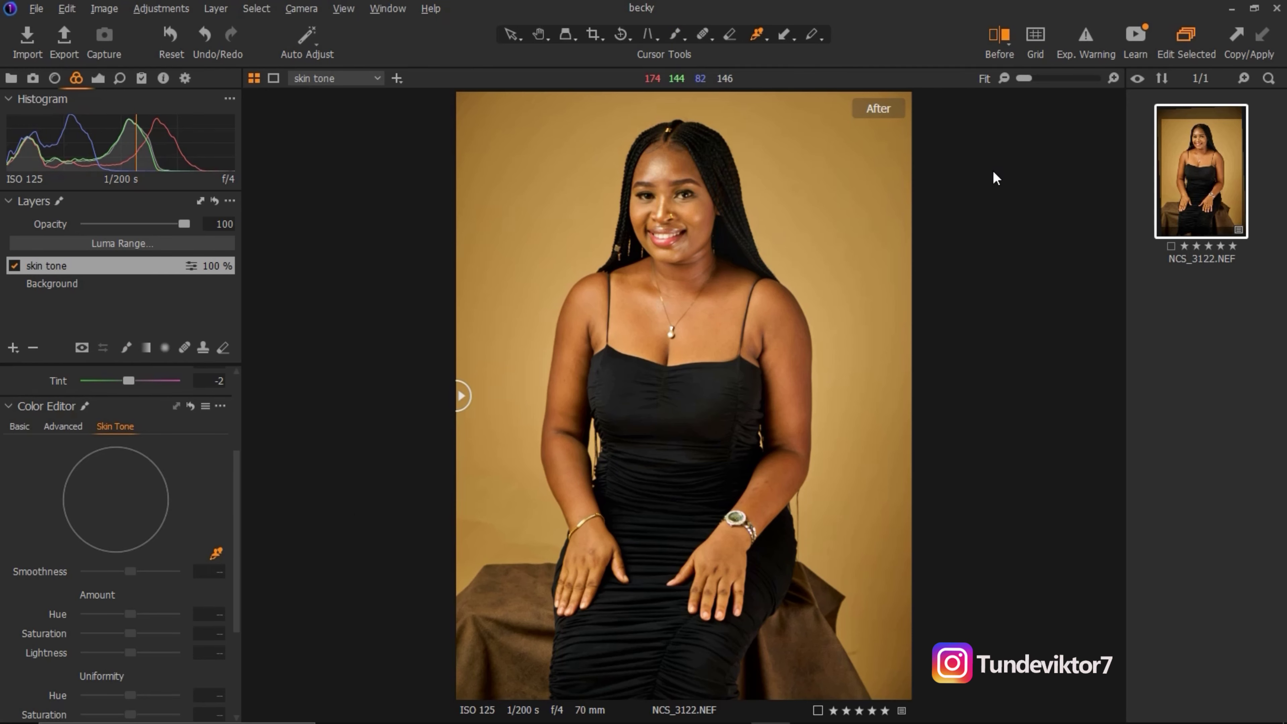
pyautogui.scroll(2, 1024, 81)
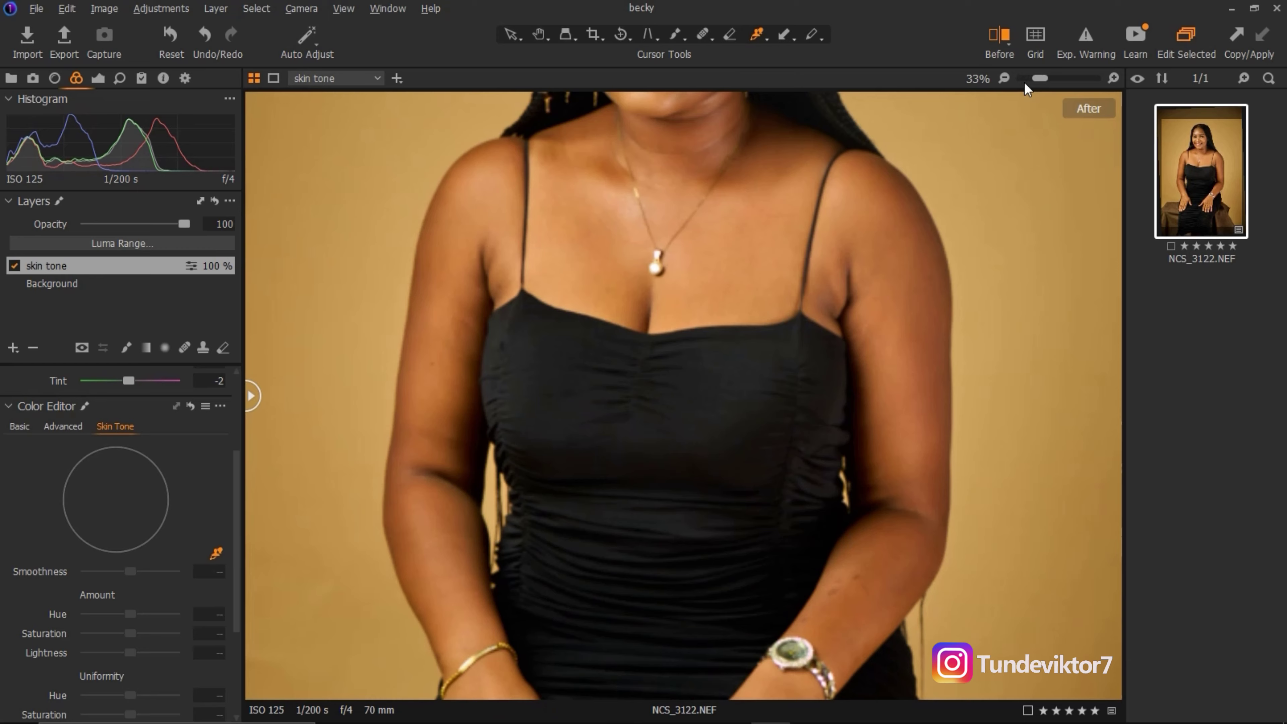
pyautogui.click(571, 258)
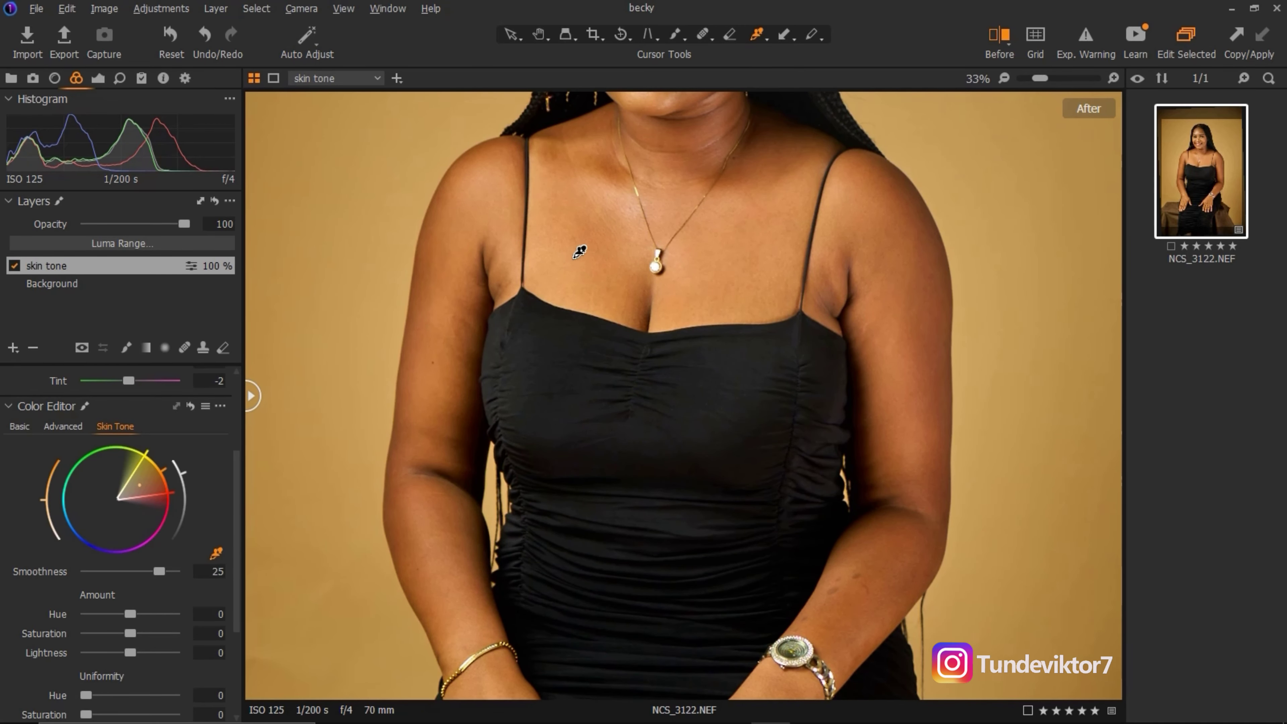
pyautogui.scroll(-3, 237, 542)
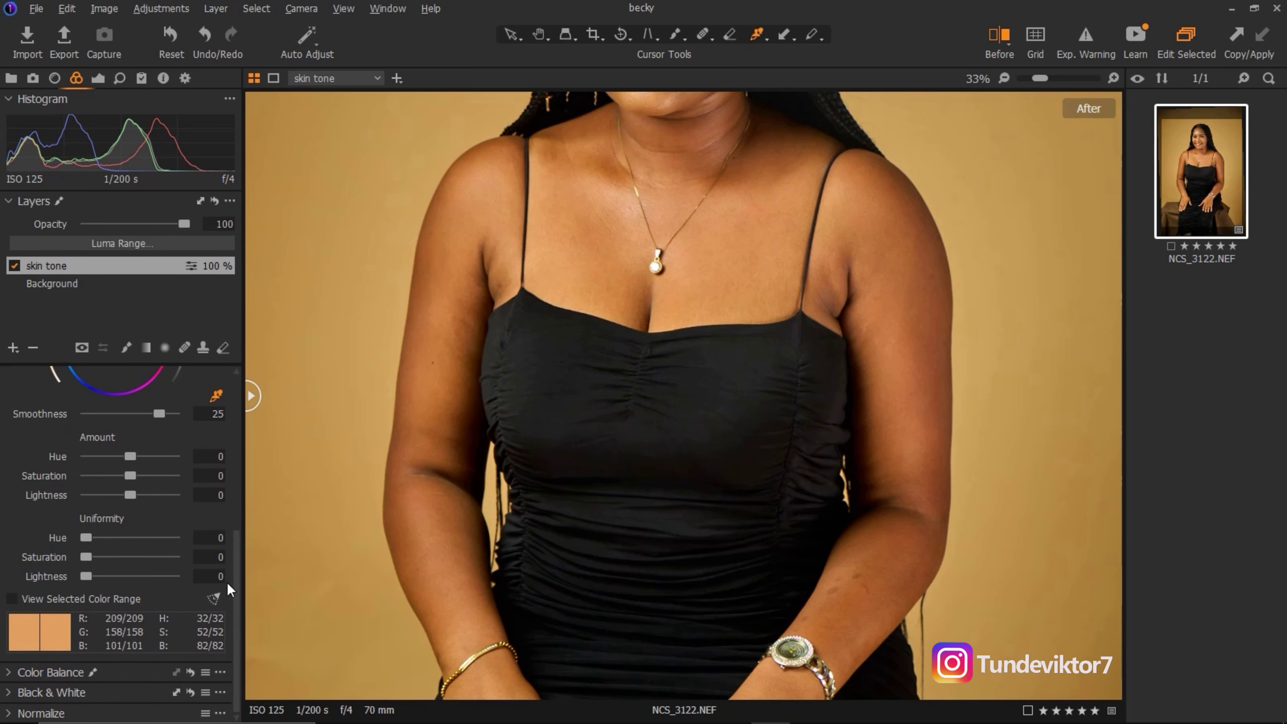
# Set the skin tone uniformity to 100 for both hue and saturation.
pyautogui.moveTo(1041, 78); pyautogui.dragTo(1022, 78)
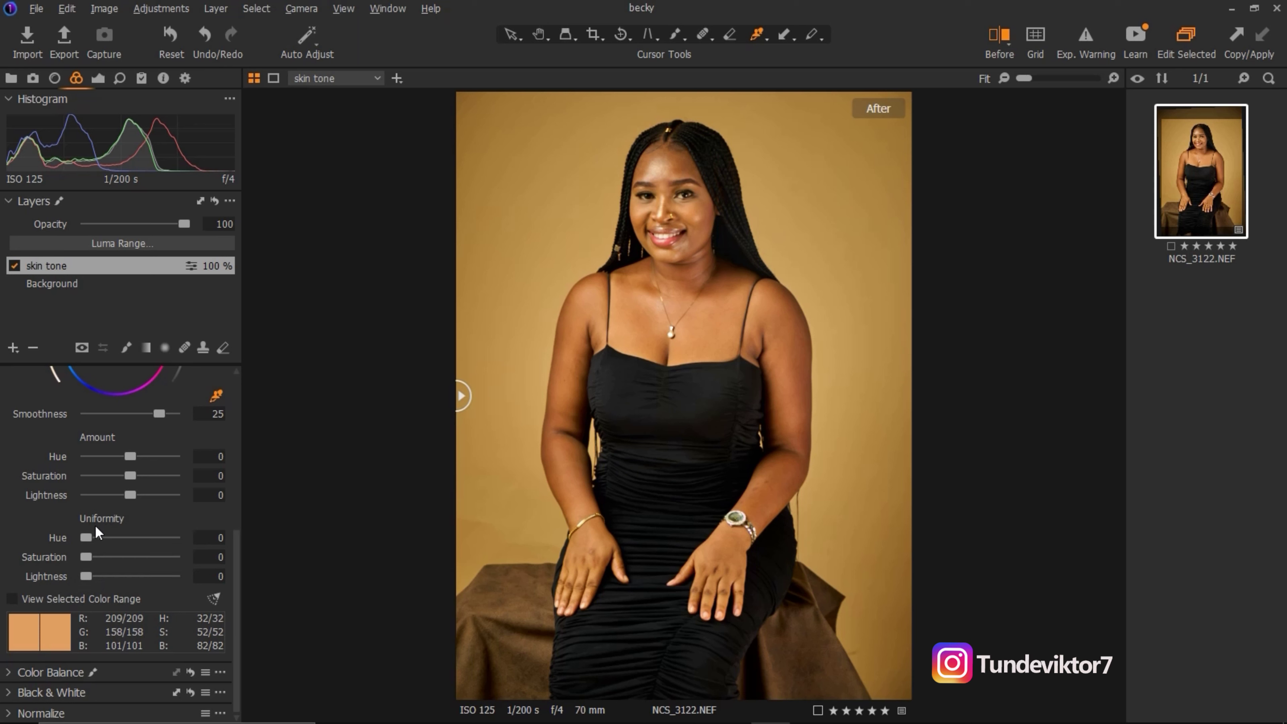
pyautogui.moveTo(87, 537); pyautogui.dragTo(194, 536)
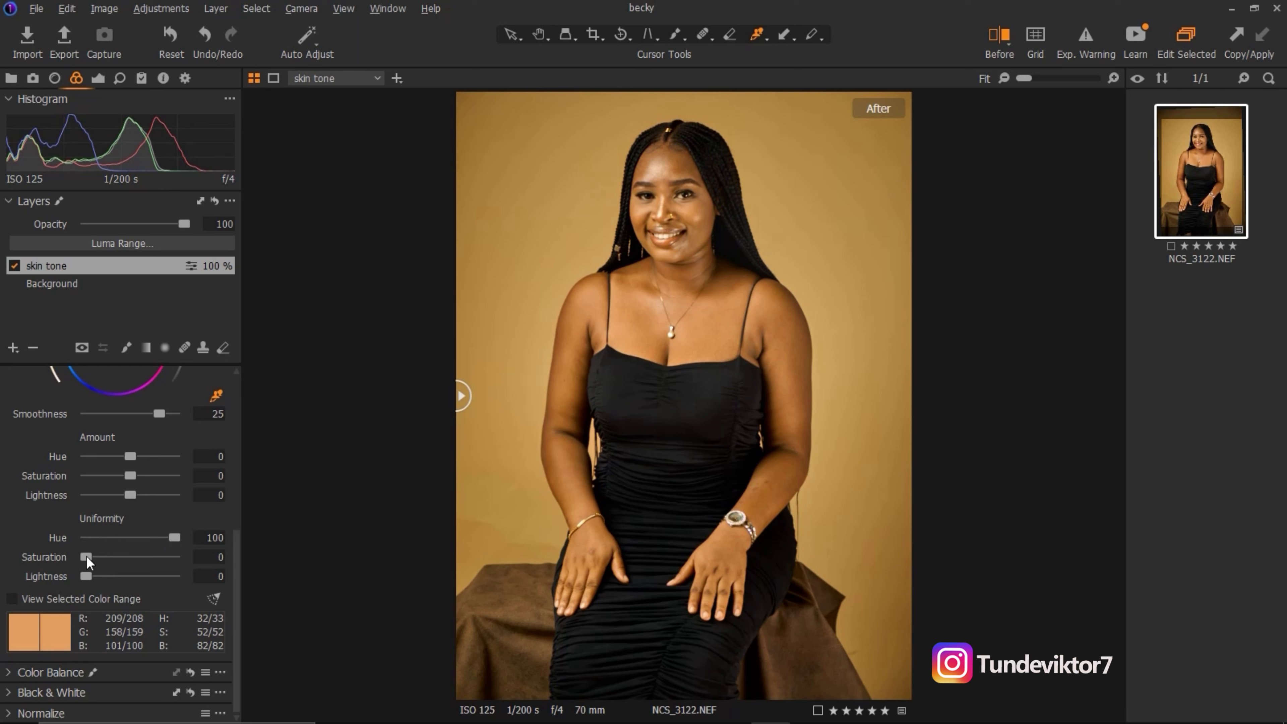
pyautogui.moveTo(87, 556); pyautogui.dragTo(150, 564)
# Try skin tone amounts of hue 5, saturation -1.6 and lightness -10, testing saturation at both extremes.
pyautogui.moveTo(131, 456); pyautogui.dragTo(218, 456)
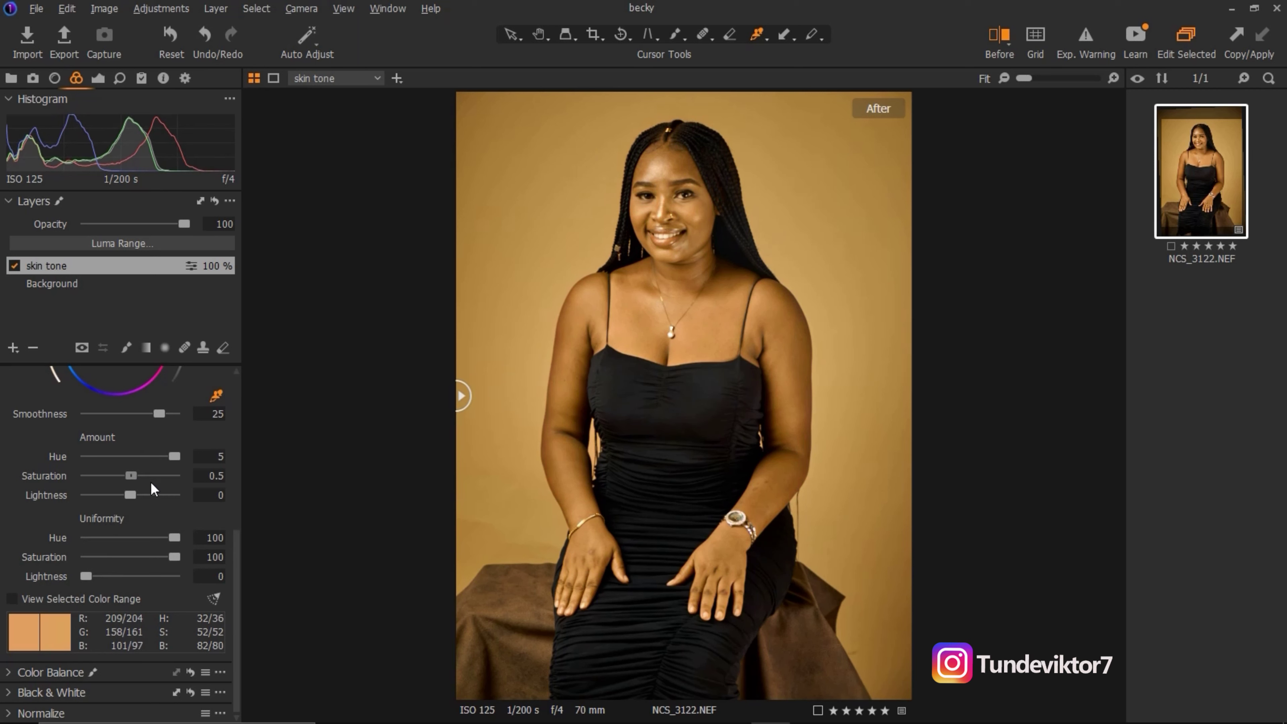
pyautogui.moveTo(131, 476); pyautogui.dragTo(206, 479)
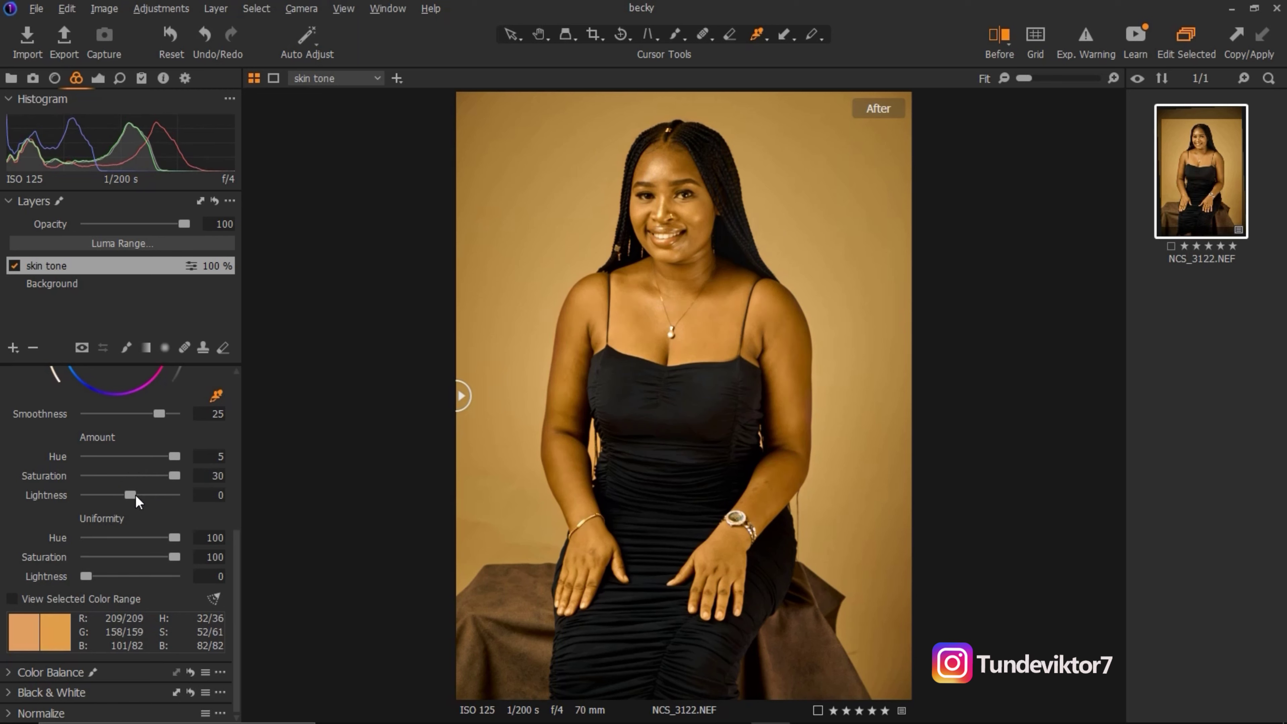
pyautogui.moveTo(175, 494); pyautogui.dragTo(30, 498)
pyautogui.moveTo(134, 476); pyautogui.dragTo(62, 478)
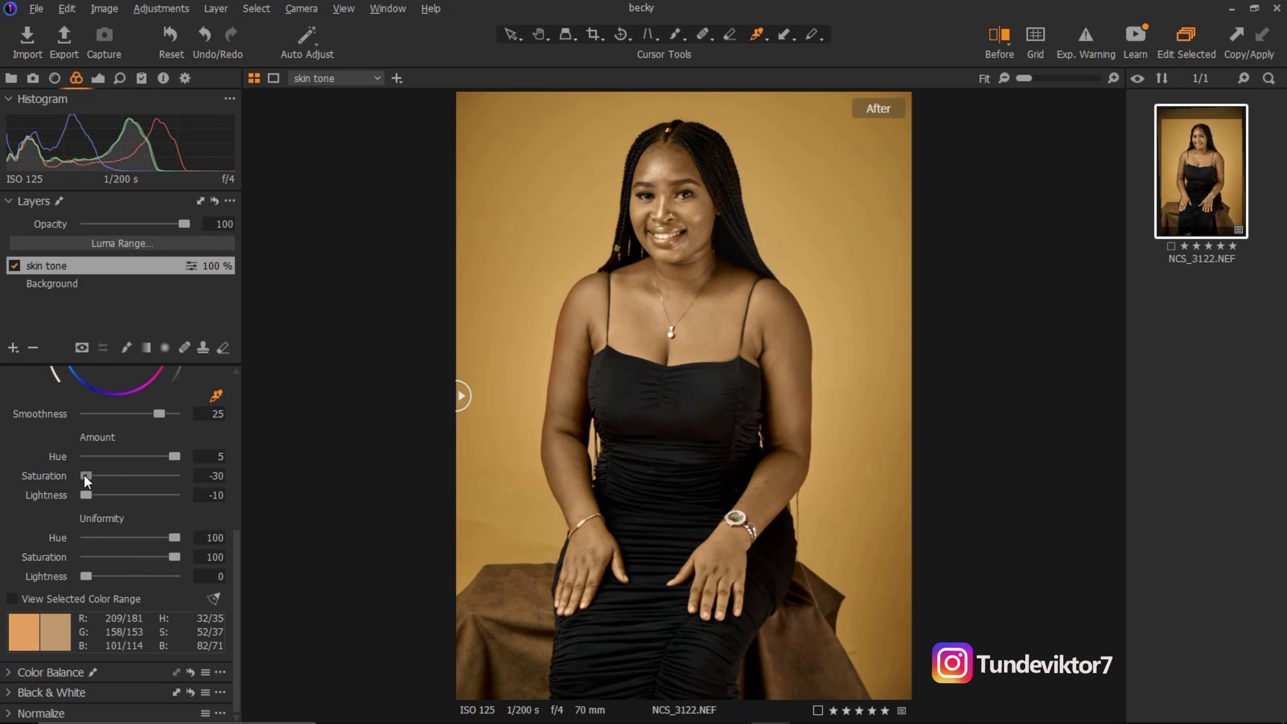
pyautogui.moveTo(86, 481); pyautogui.dragTo(127, 477)
# Show and hide the mask overlay to examine which area the skin tone adjustment covers.
pyautogui.press('m')
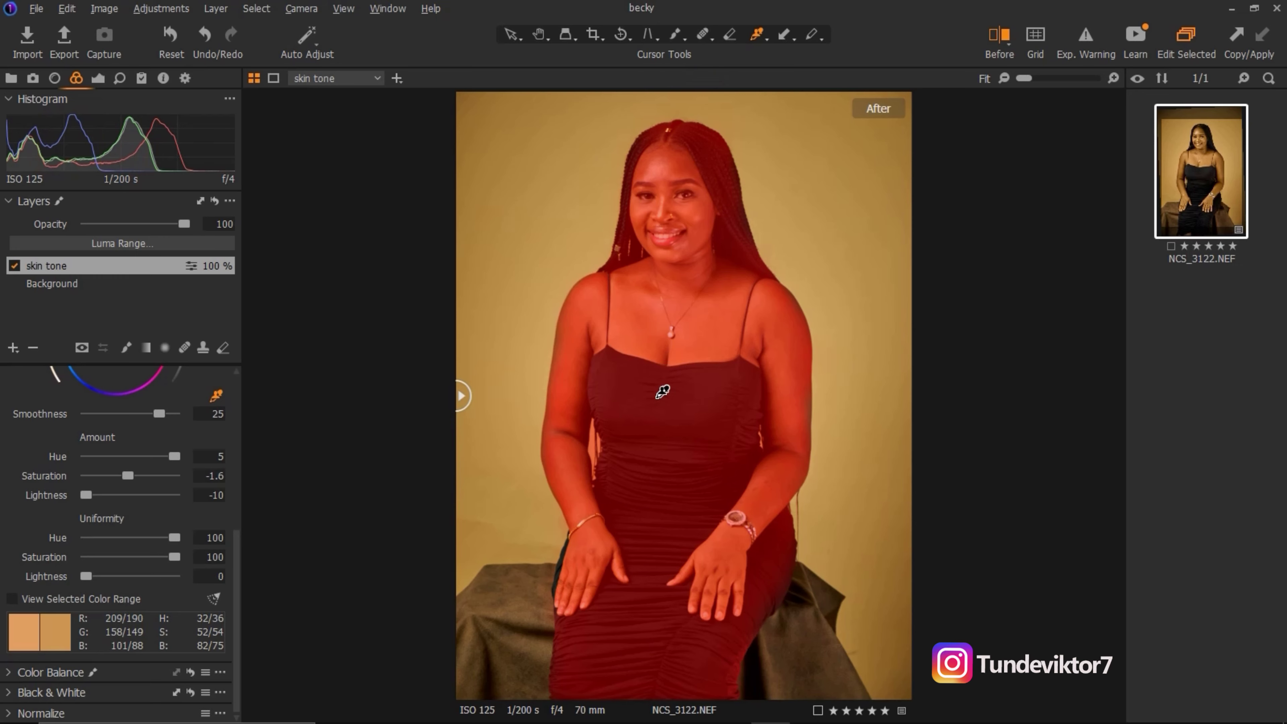
pyautogui.press('m')
pyautogui.press('e')
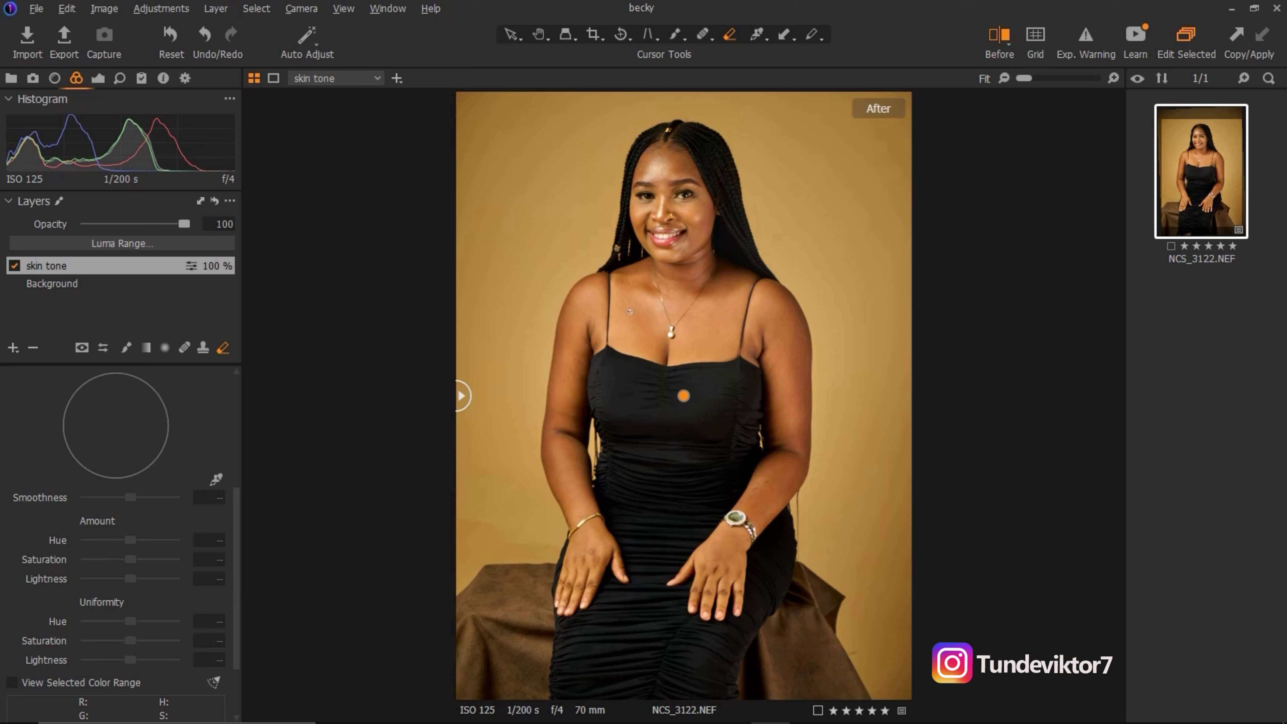
# Sample the skin on the woman's upper chest again as the layer's skin tone color.
pyautogui.click(217, 480)
pyautogui.scroll(3, 234, 518)
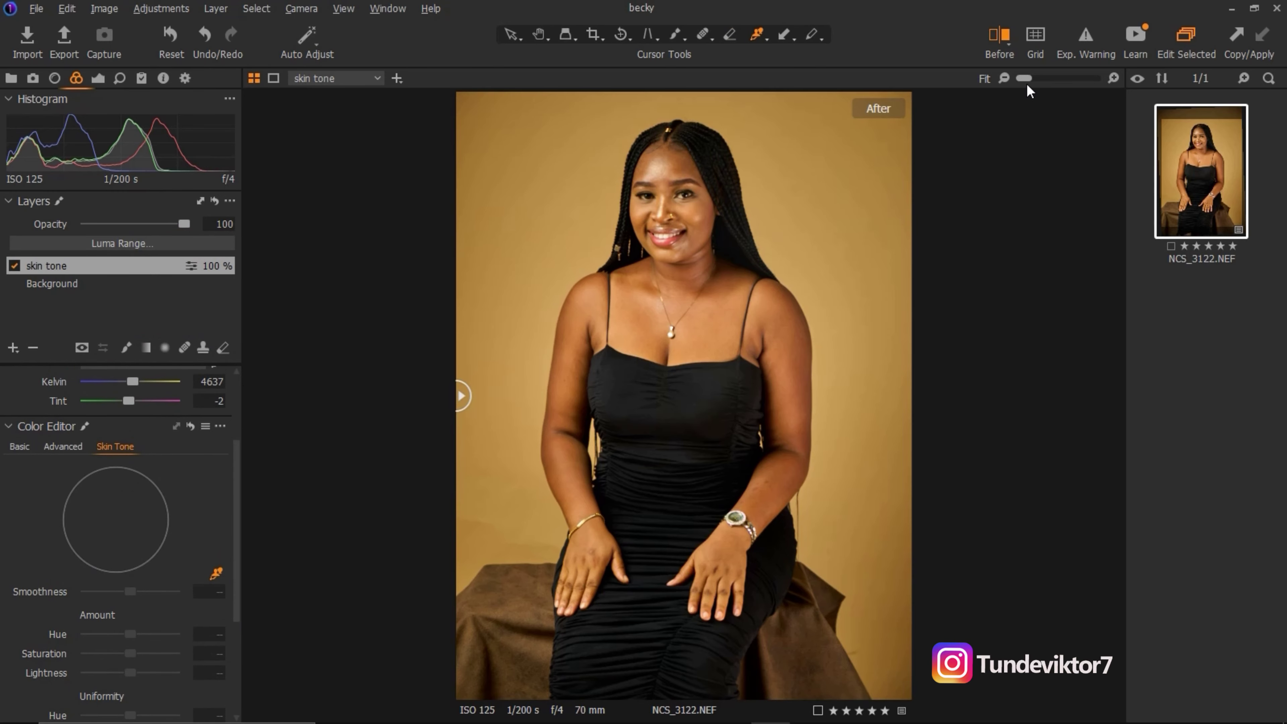
pyautogui.moveTo(1026, 79); pyautogui.dragTo(1038, 79)
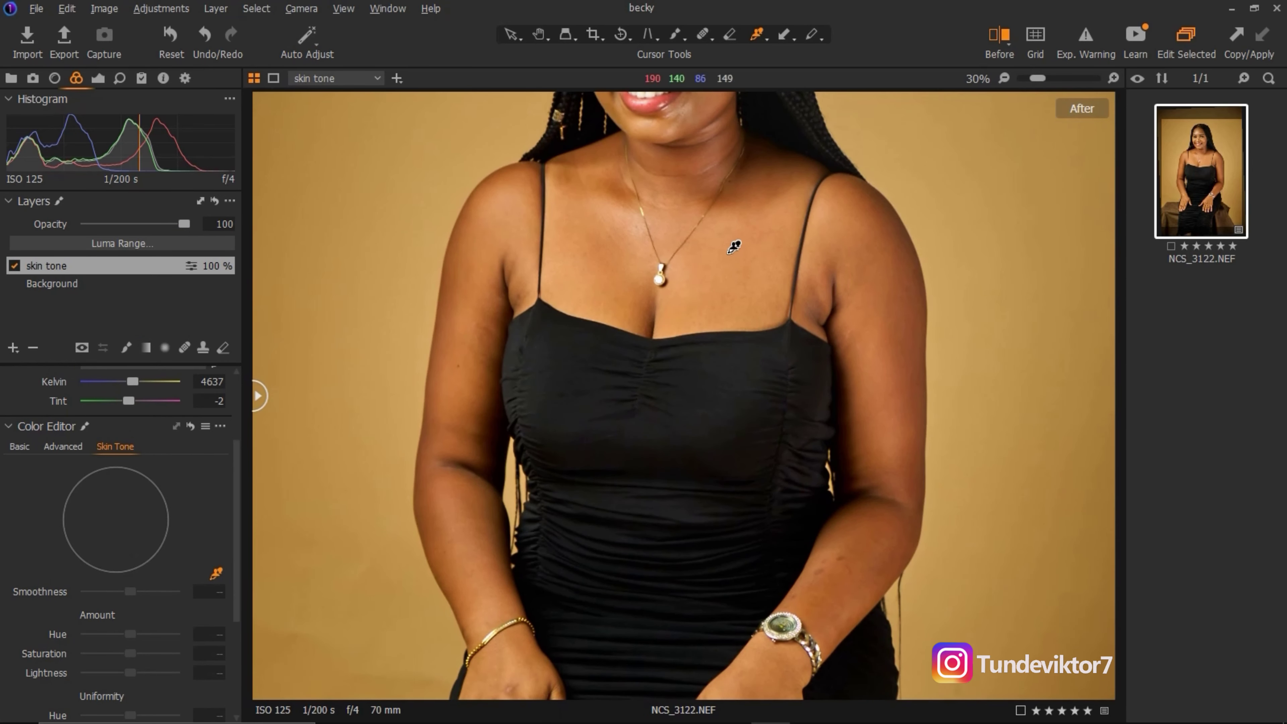
pyautogui.click(589, 258)
pyautogui.click(1003, 79)
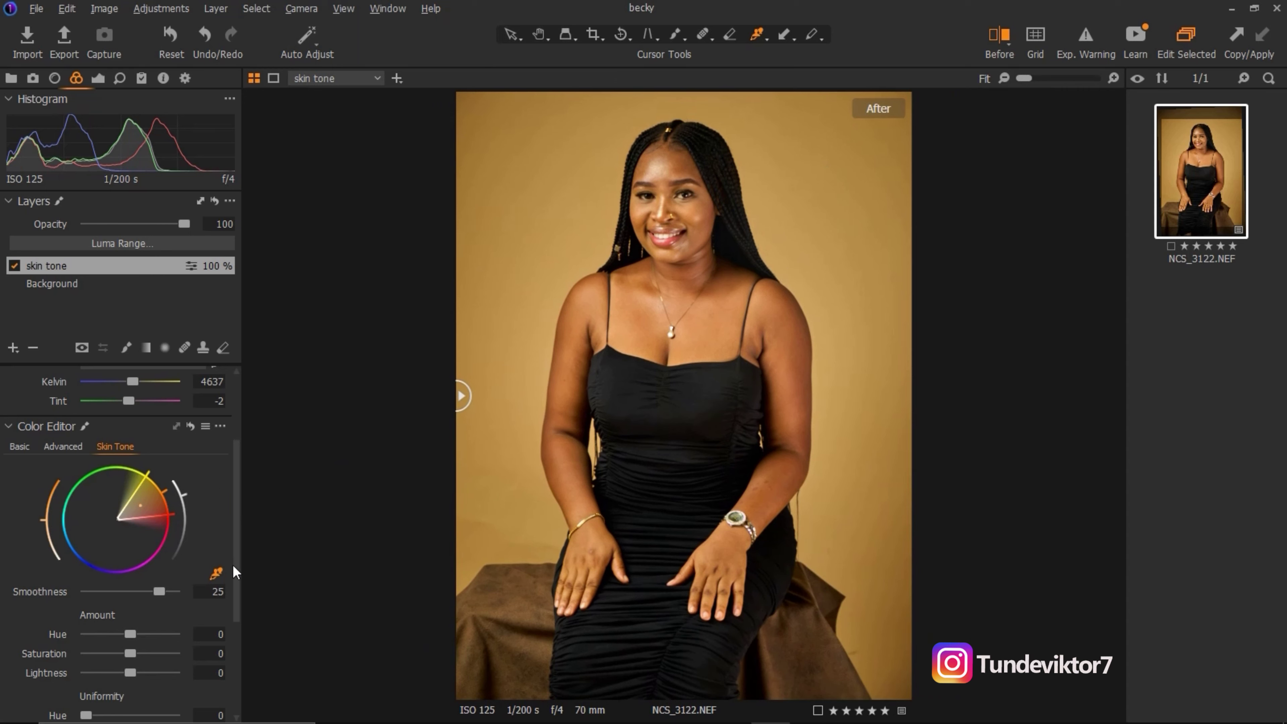
# Turn on the selected color range view and set the skin tone smoothness to 8.4.
pyautogui.moveTo(236, 572); pyautogui.dragTo(237, 656)
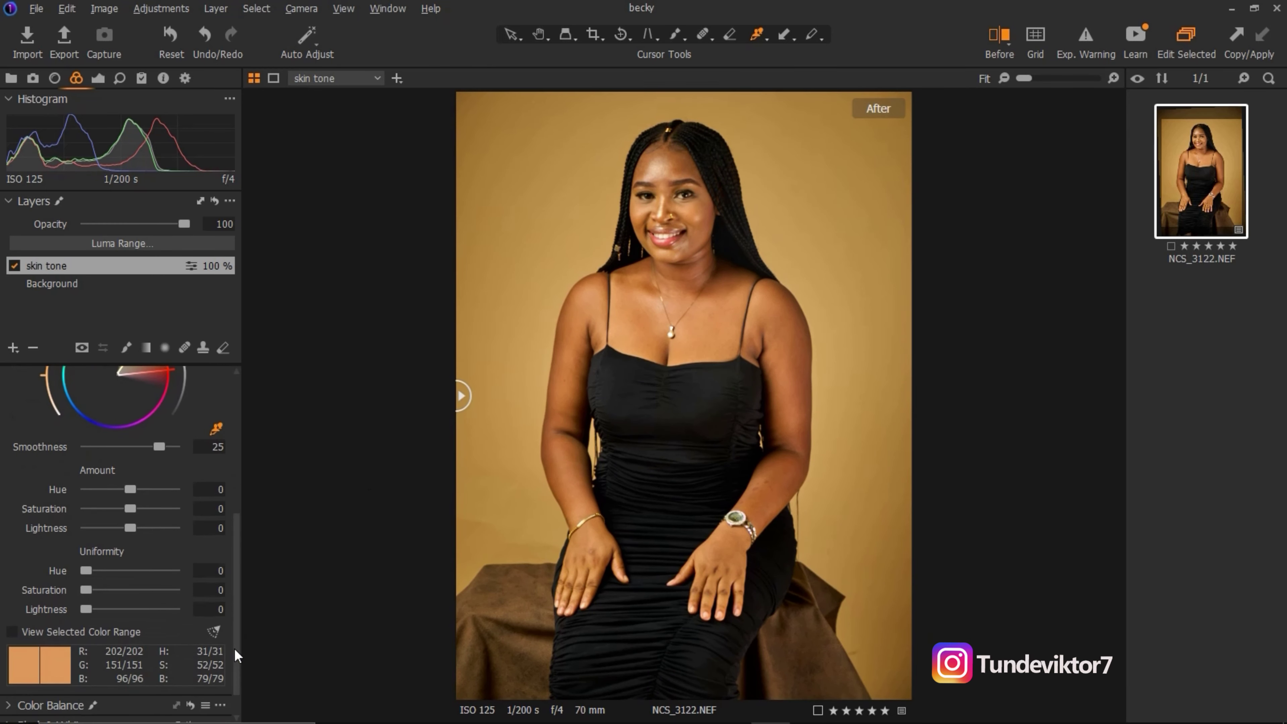
pyautogui.click(14, 633)
pyautogui.moveTo(1025, 78); pyautogui.dragTo(1032, 79)
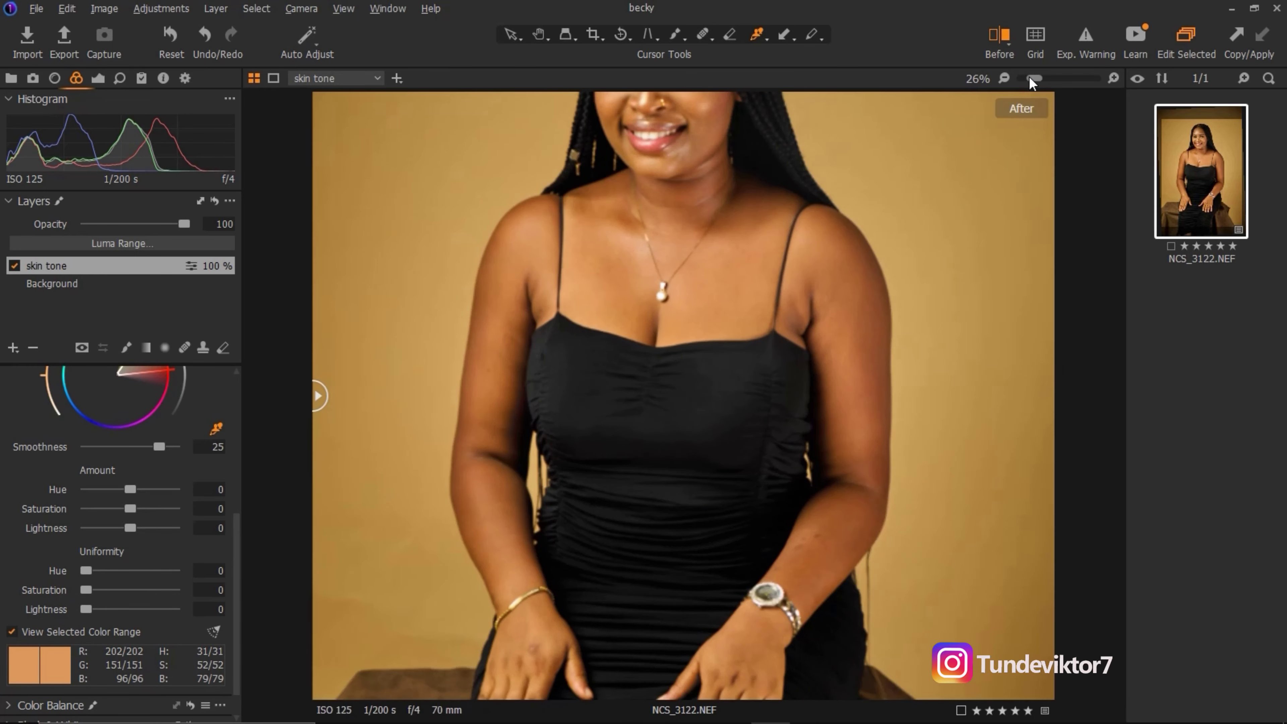
pyautogui.moveTo(690, 242); pyautogui.dragTo(693, 209)
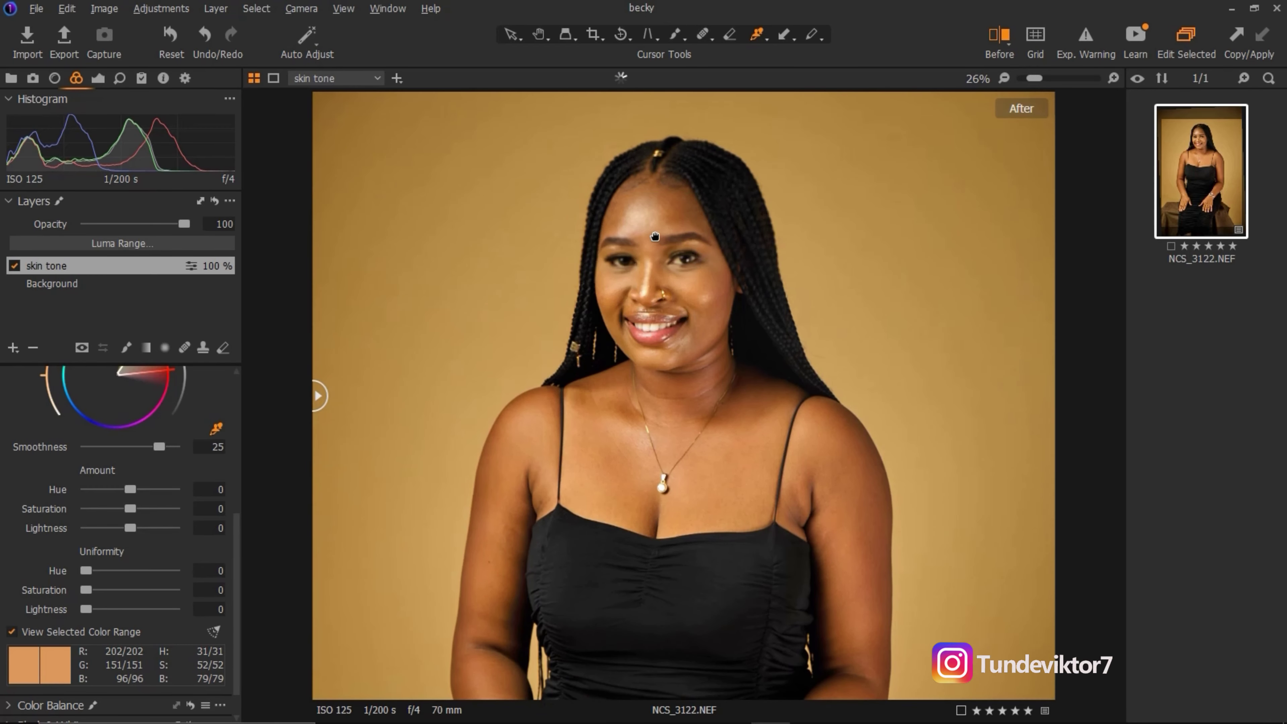
pyautogui.moveTo(1035, 78); pyautogui.dragTo(1047, 79)
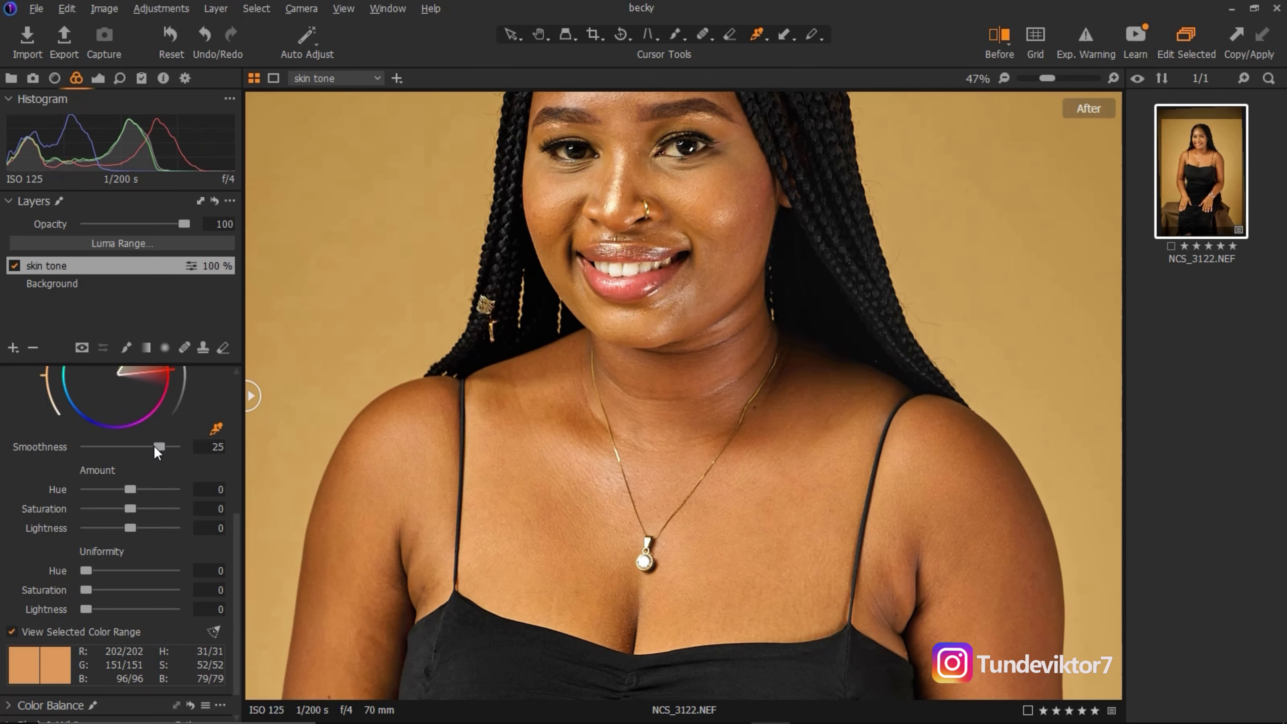
pyautogui.moveTo(158, 447); pyautogui.dragTo(112, 459)
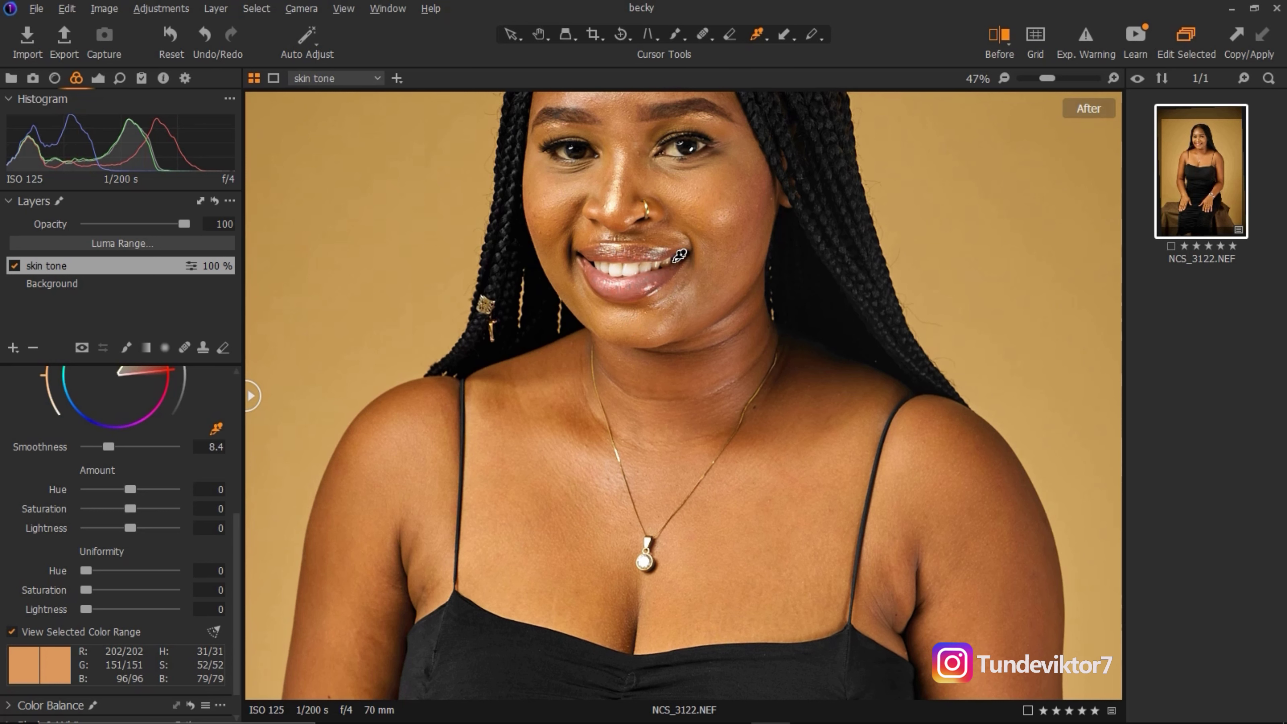
# Erase the skin tone layer's mask over the woman's lips and teeth.
pyautogui.press('h')
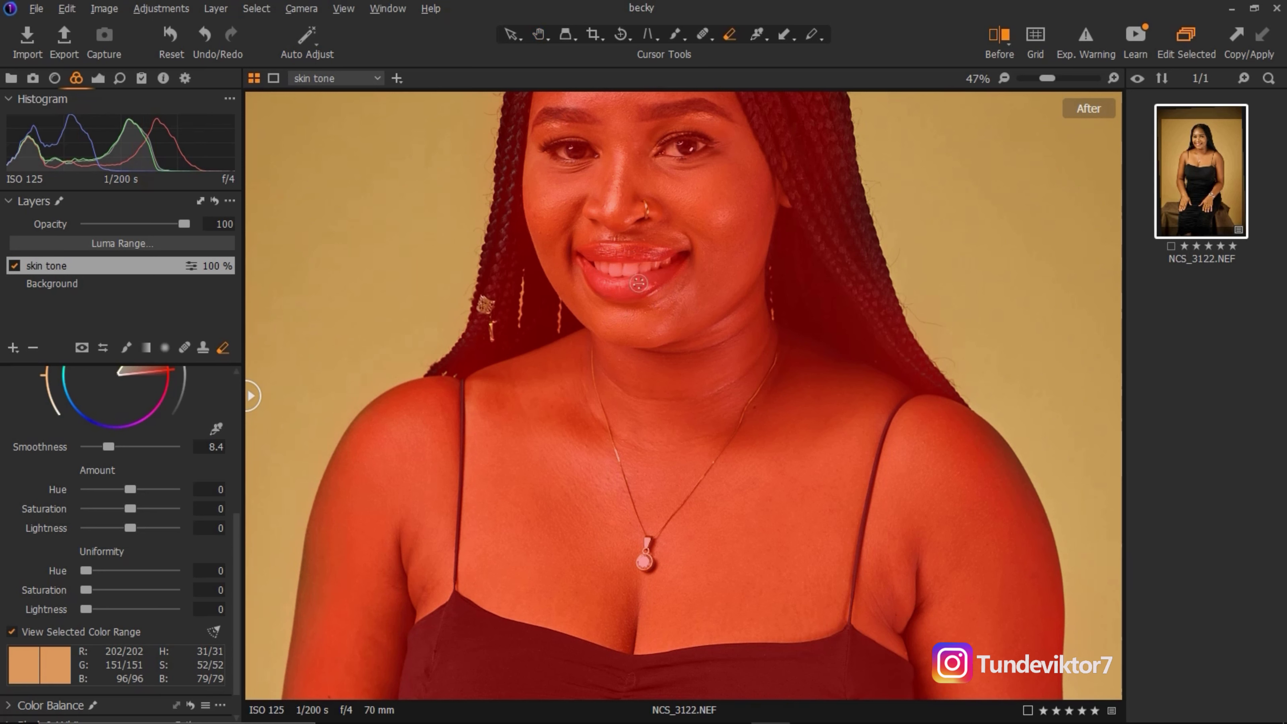
pyautogui.moveTo(638, 283)
pyautogui.mouseDown()
pyautogui.moveTo(652, 280)
pyautogui.moveTo(593, 276)
pyautogui.moveTo(587, 254)
pyautogui.moveTo(668, 256)
pyautogui.moveTo(583, 255)
pyautogui.moveTo(619, 278)
pyautogui.moveTo(636, 263)
pyautogui.moveTo(623, 266)
pyautogui.moveTo(676, 257)
pyautogui.moveTo(637, 286)
pyautogui.moveTo(611, 280)
pyautogui.mouseUp()
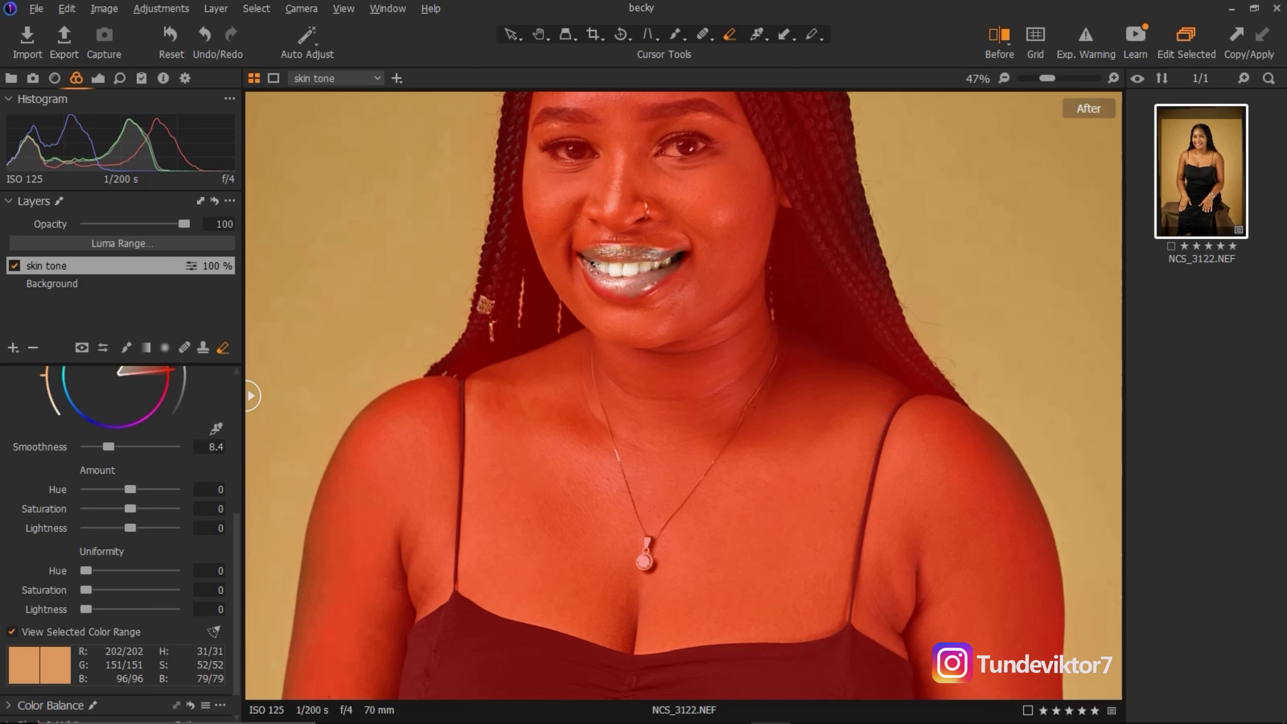
pyautogui.moveTo(659, 254)
pyautogui.mouseDown()
pyautogui.moveTo(630, 297)
pyautogui.moveTo(578, 266)
pyautogui.mouseUp()
pyautogui.moveTo(662, 273); pyautogui.dragTo(607, 267)
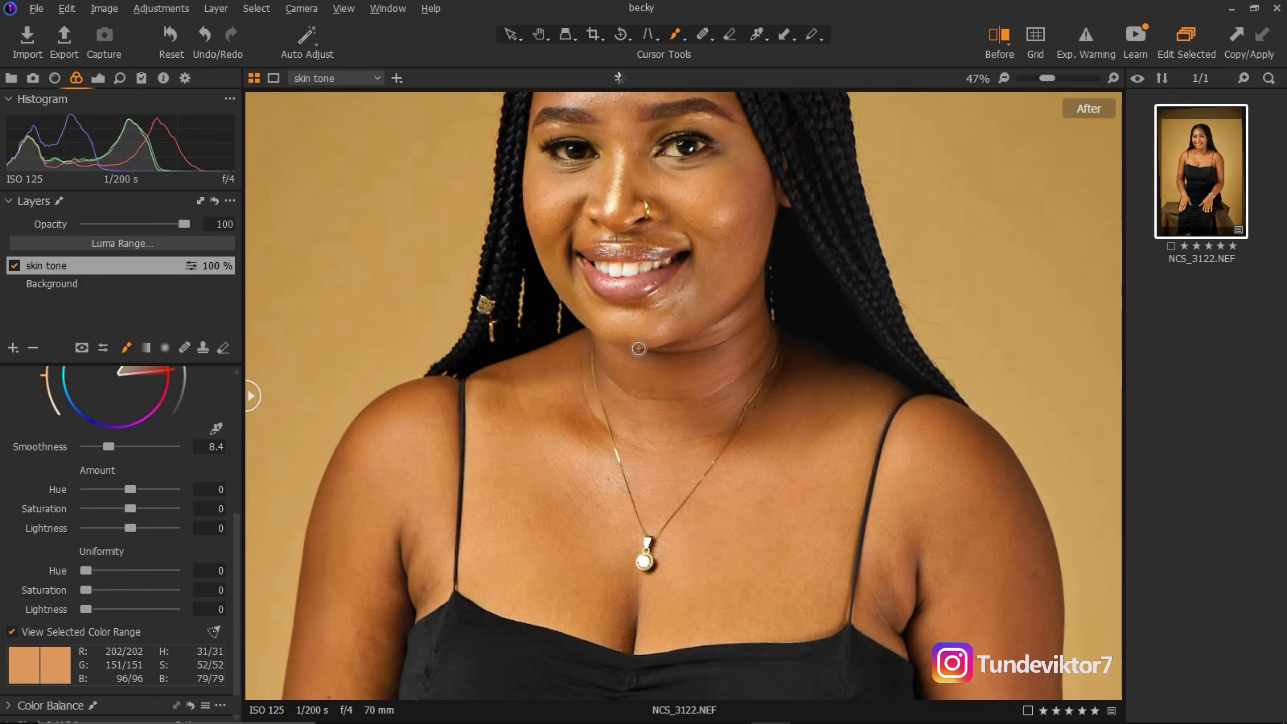
# Turn off the selected color range view and set the skin tone uniformity to hue 35 and saturation 15.
pyautogui.moveTo(1047, 78); pyautogui.dragTo(1039, 79)
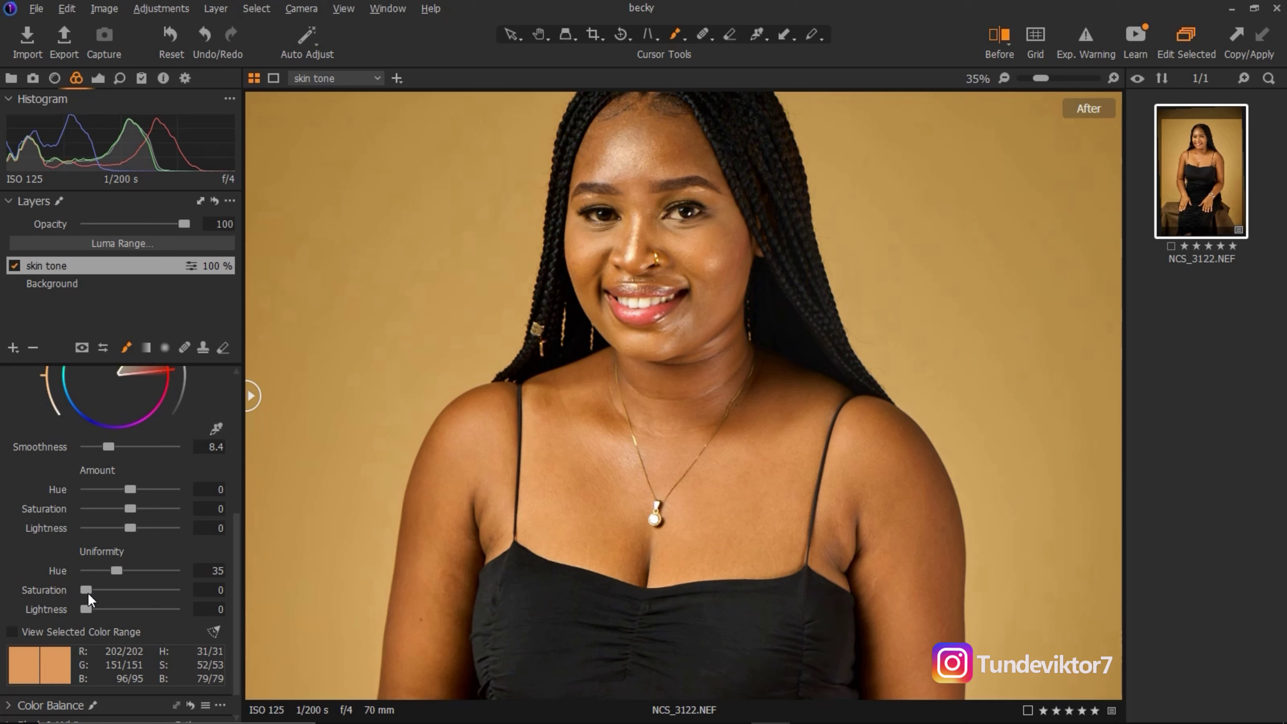
pyautogui.moveTo(88, 591); pyautogui.dragTo(99, 592)
# Sweep the before/after divider across the portrait to compare the skin with and without the adjustments.
pyautogui.moveTo(630, 401); pyautogui.dragTo(641, 463)
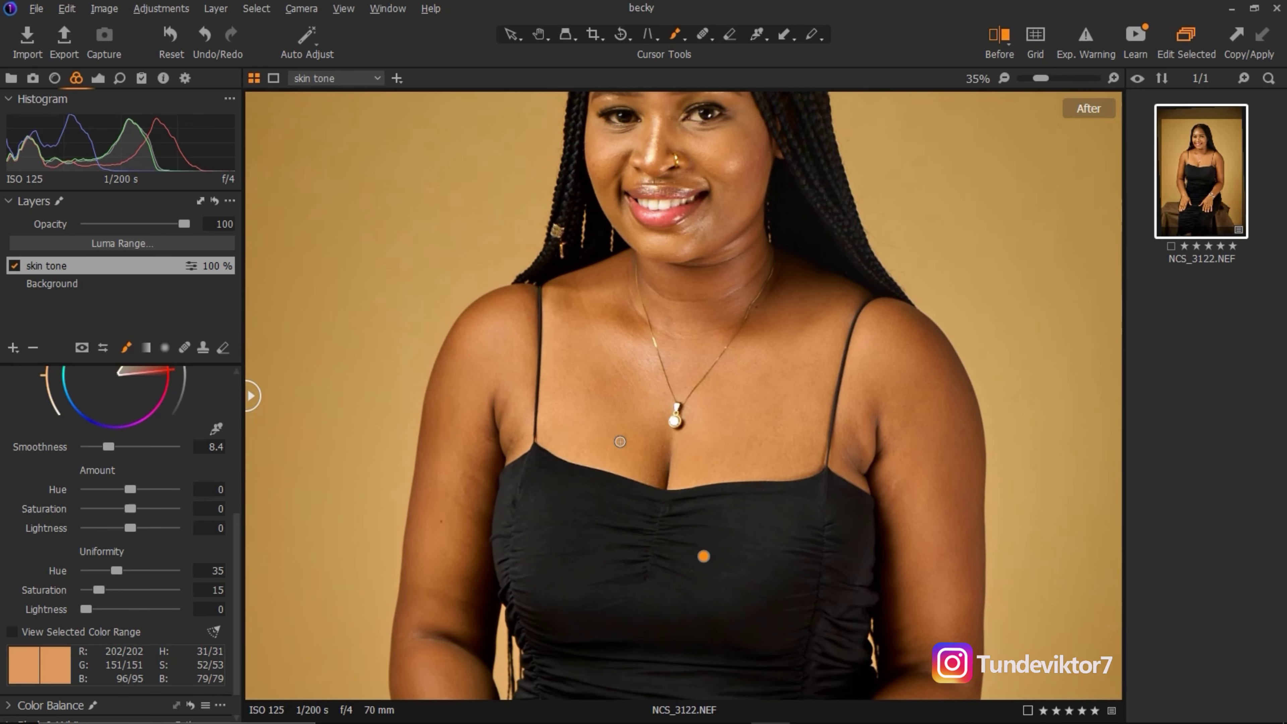
pyautogui.moveTo(250, 398); pyautogui.dragTo(1118, 396)
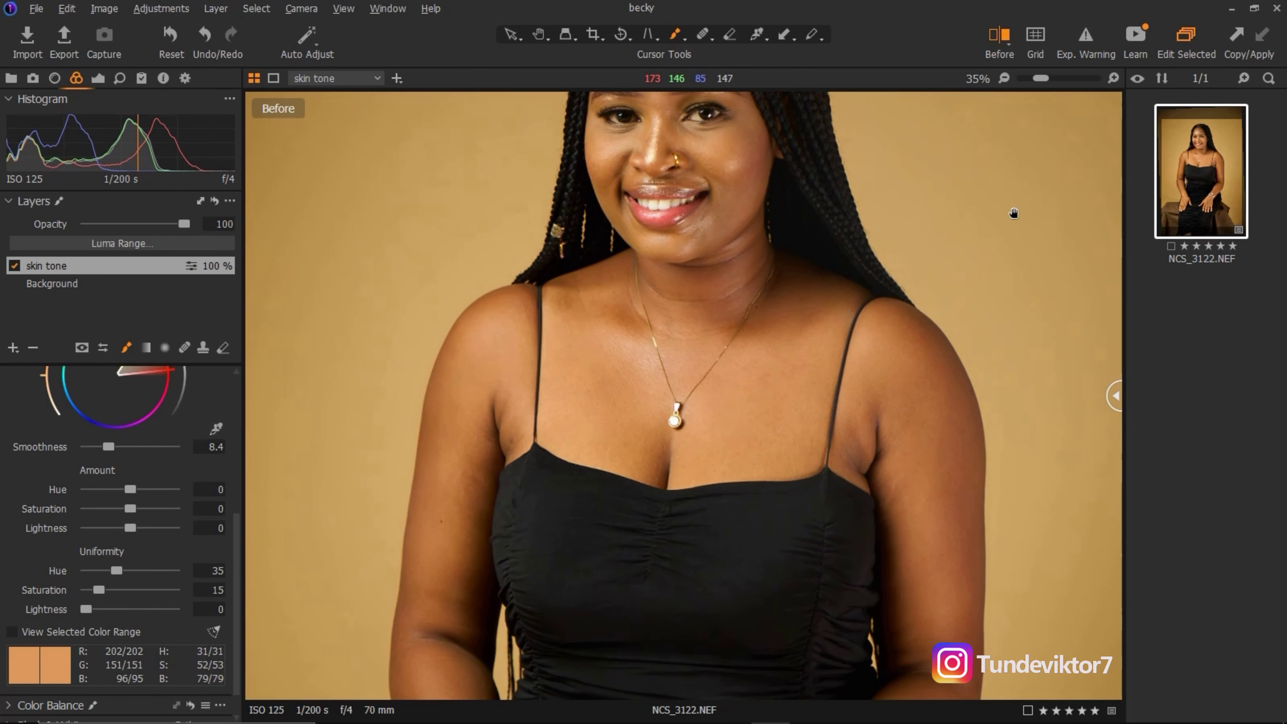
pyautogui.moveTo(1085, 396); pyautogui.dragTo(215, 330)
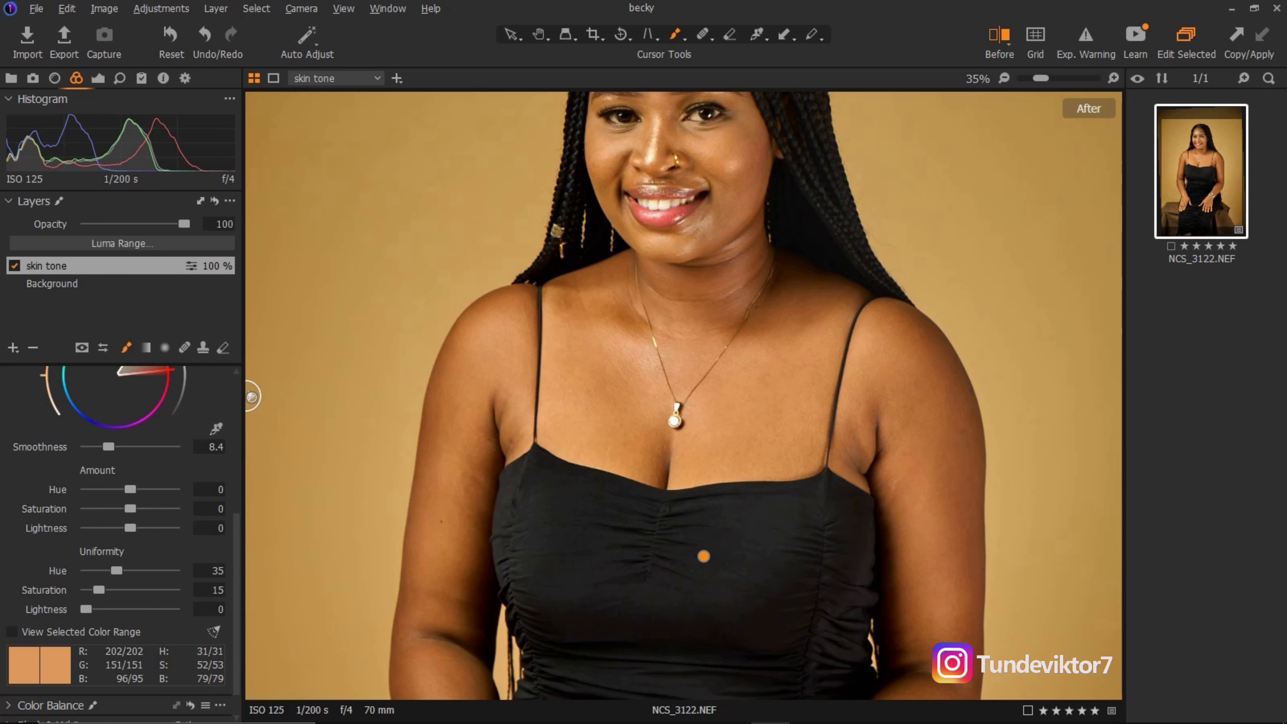
pyautogui.moveTo(253, 405)
pyautogui.mouseDown()
pyautogui.moveTo(1186, 497)
pyautogui.moveTo(273, 401)
pyautogui.mouseUp()
pyautogui.click(1029, 79)
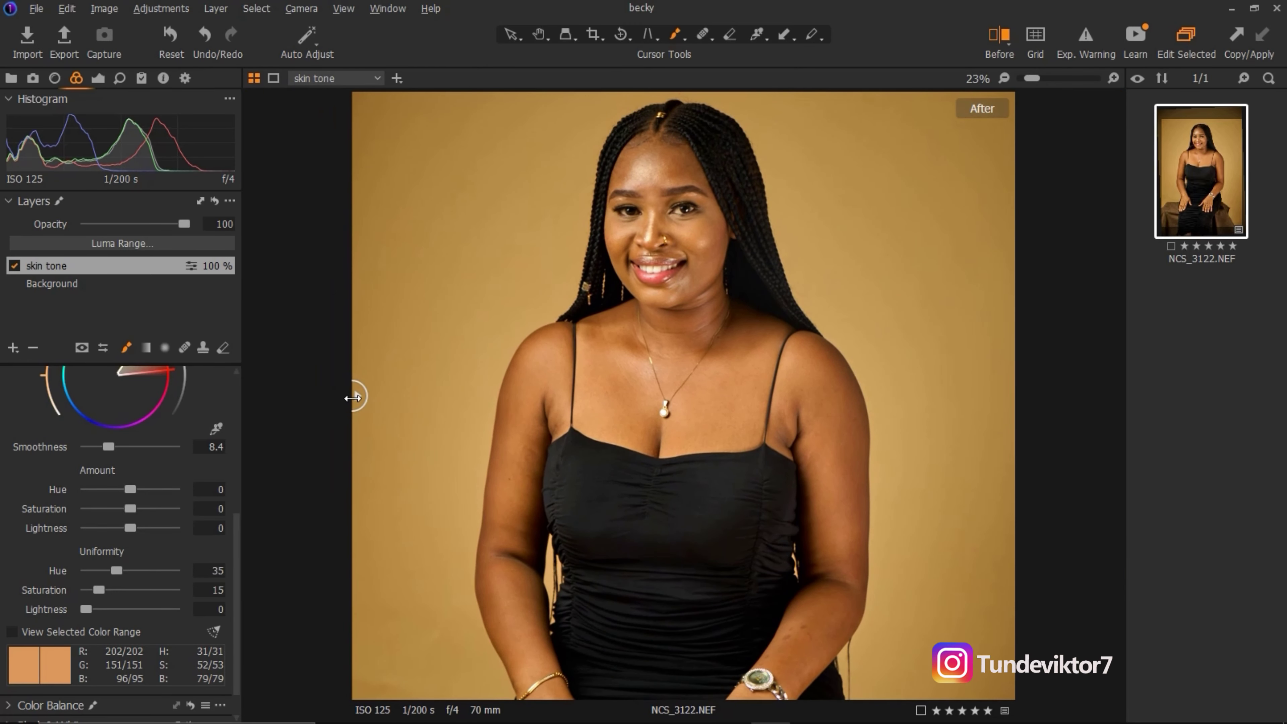
pyautogui.moveTo(359, 396); pyautogui.dragTo(557, 397)
# Set the skin tone amount's hue to 5 while viewing the woman's face and chest close up.
pyautogui.click(1040, 79)
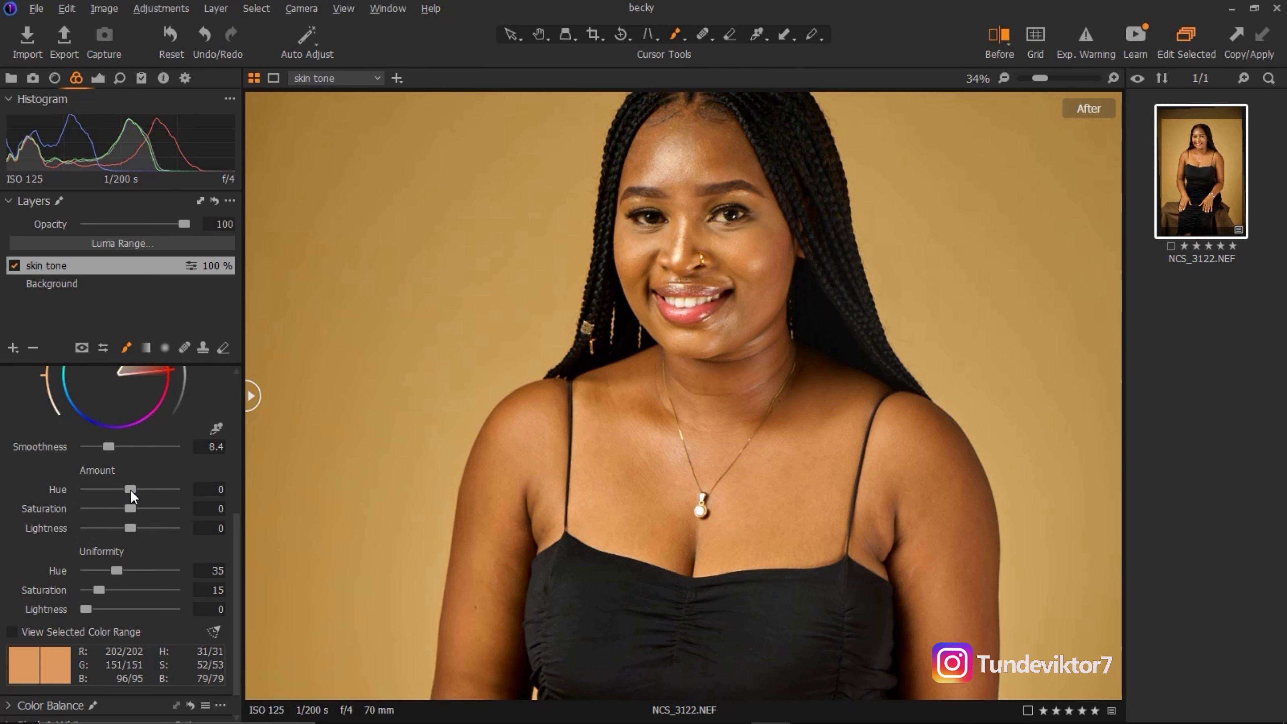
pyautogui.moveTo(129, 488); pyautogui.dragTo(150, 490)
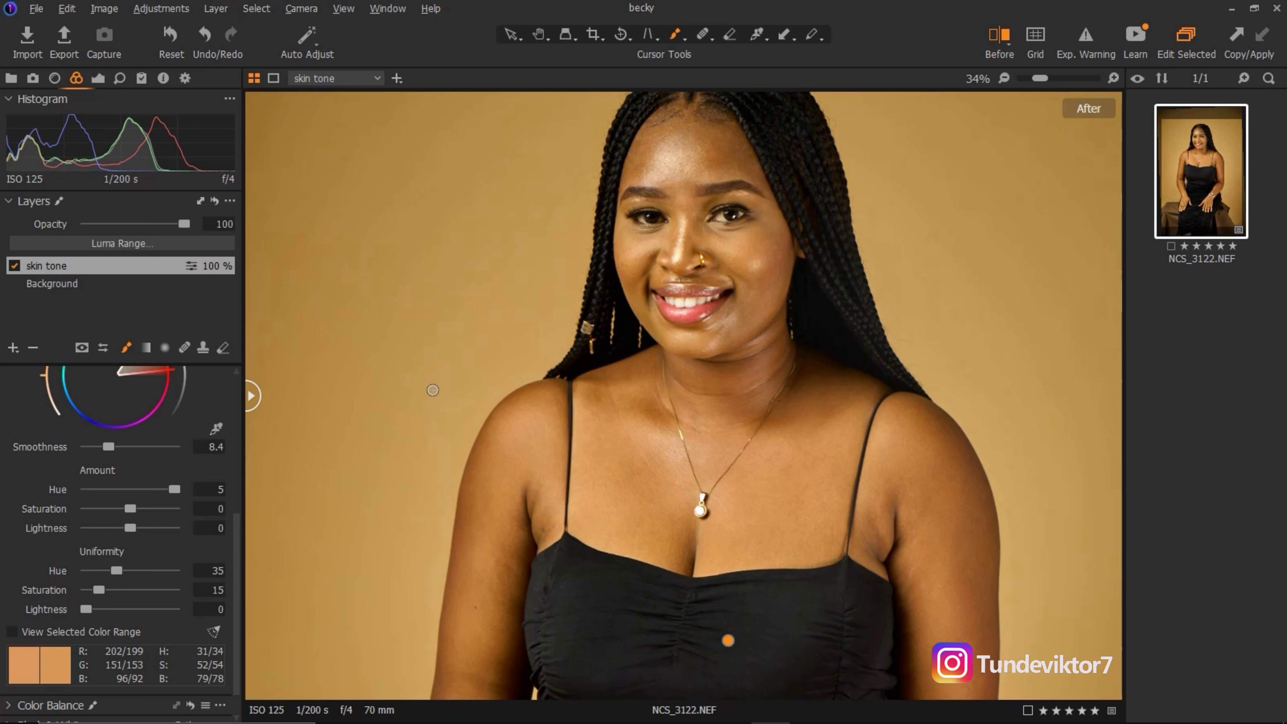
# Try the skin tone amount's hue at -5, and finish by setting it to 0.
pyautogui.moveTo(174, 489); pyautogui.dragTo(142, 491)
pyautogui.moveTo(142, 491); pyautogui.dragTo(79, 492)
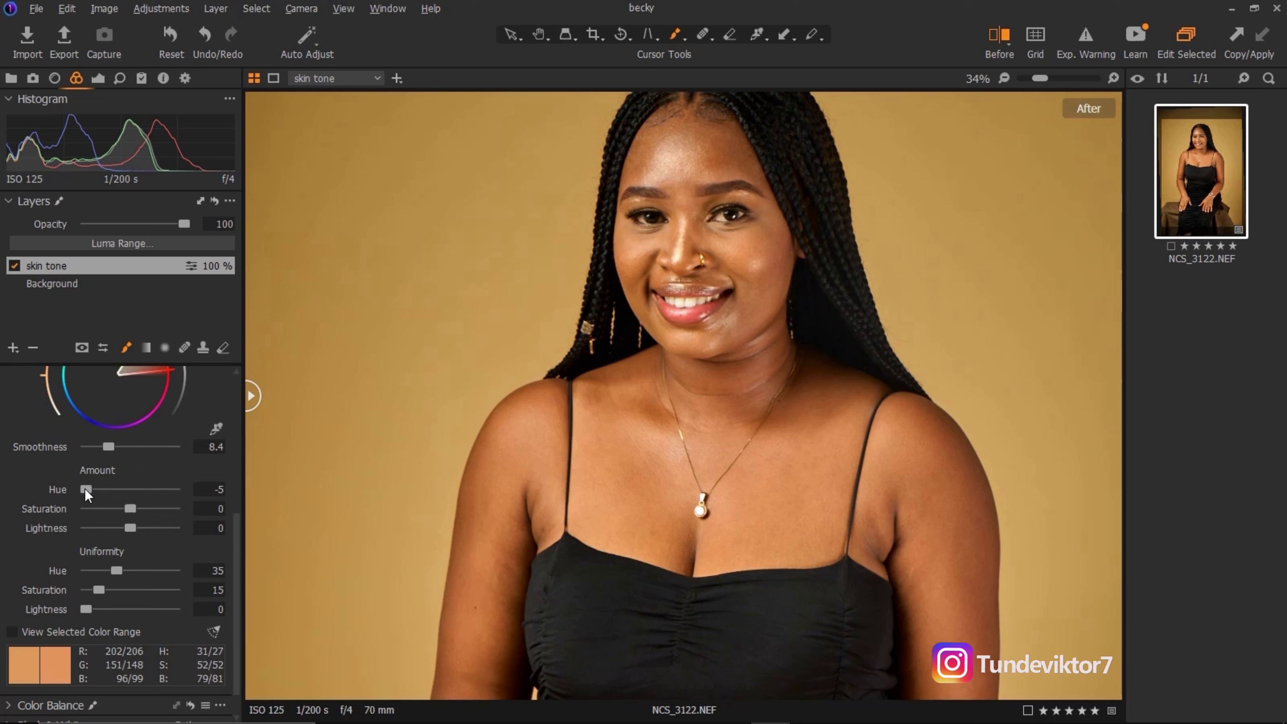
pyautogui.moveTo(96, 489); pyautogui.dragTo(139, 503)
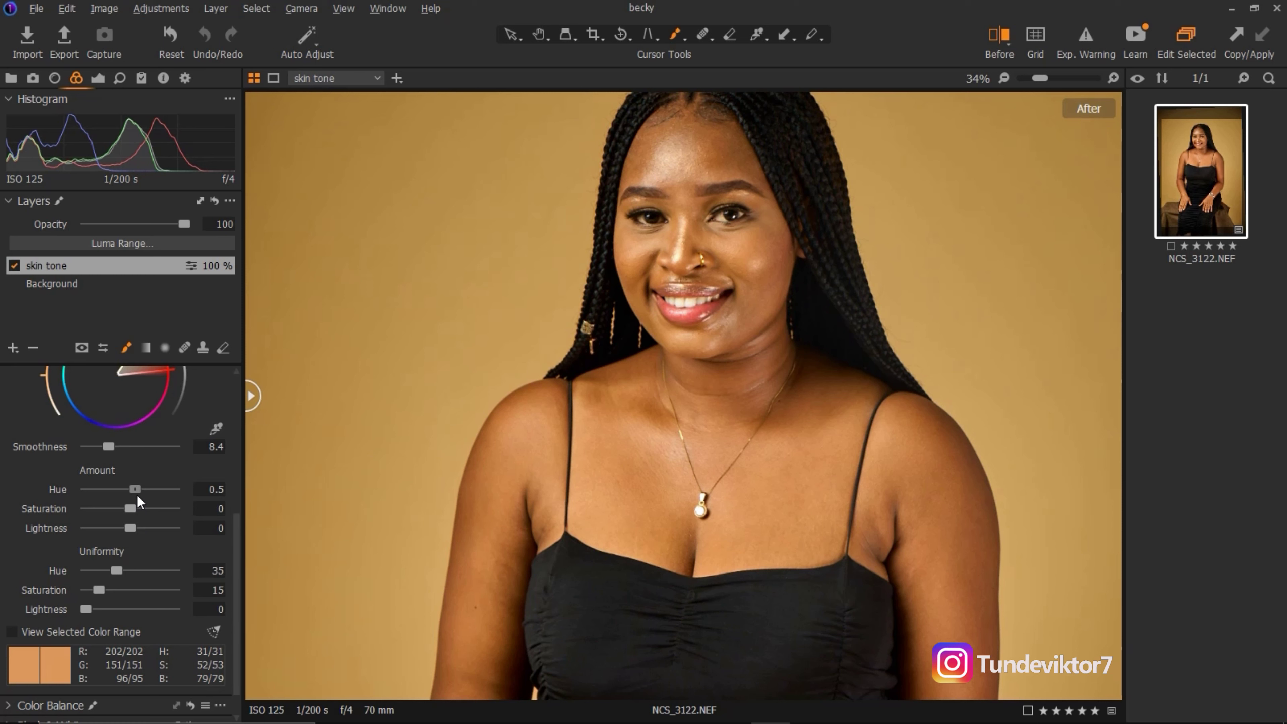
pyautogui.click(212, 490)
pyautogui.write('0.6')
pyautogui.press('Return')
pyautogui.write('0')
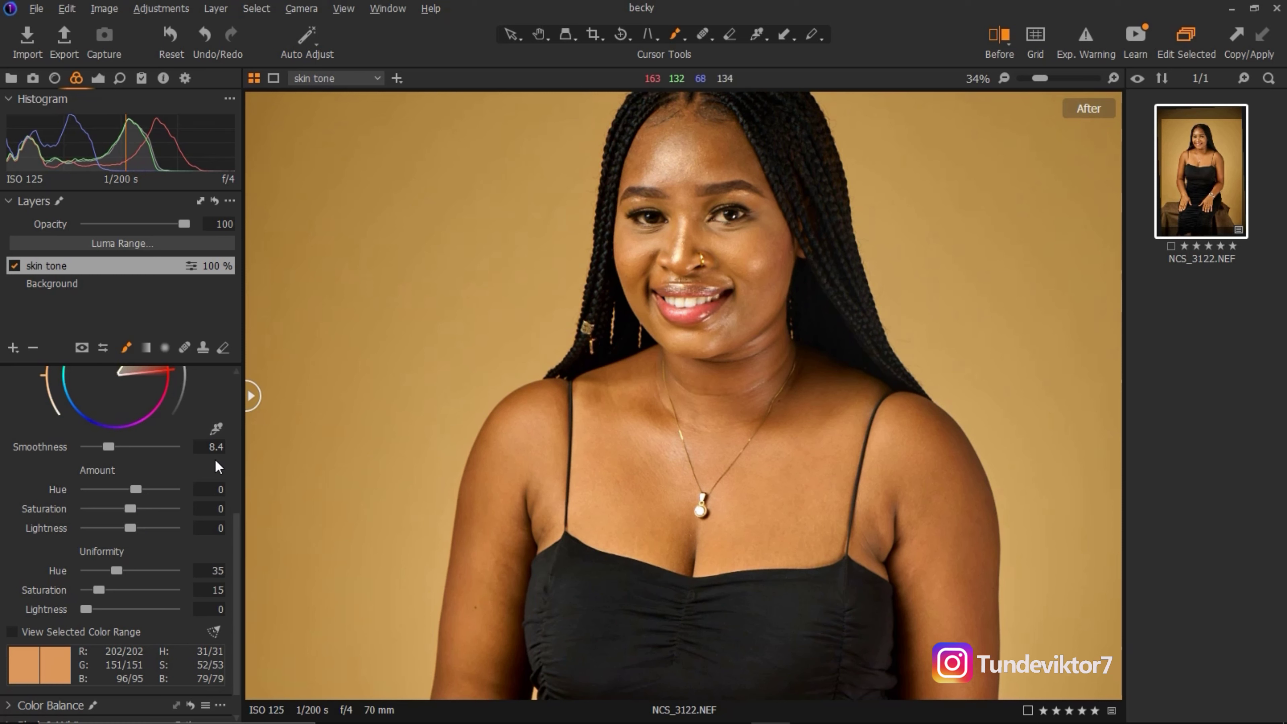
pyautogui.press('Return')
# Try the skin tone amount's saturation at -30 and -18, and reset it to 0.
pyautogui.moveTo(131, 510); pyautogui.dragTo(86, 513)
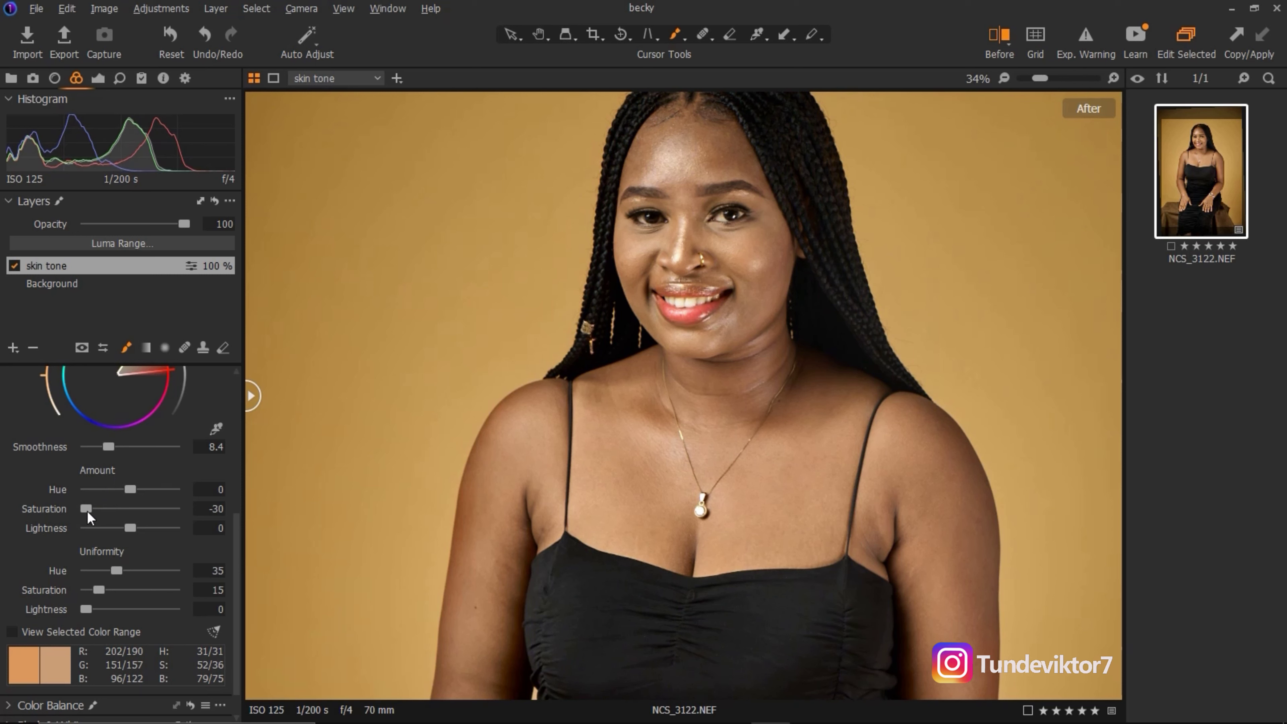
pyautogui.moveTo(88, 511); pyautogui.dragTo(102, 511)
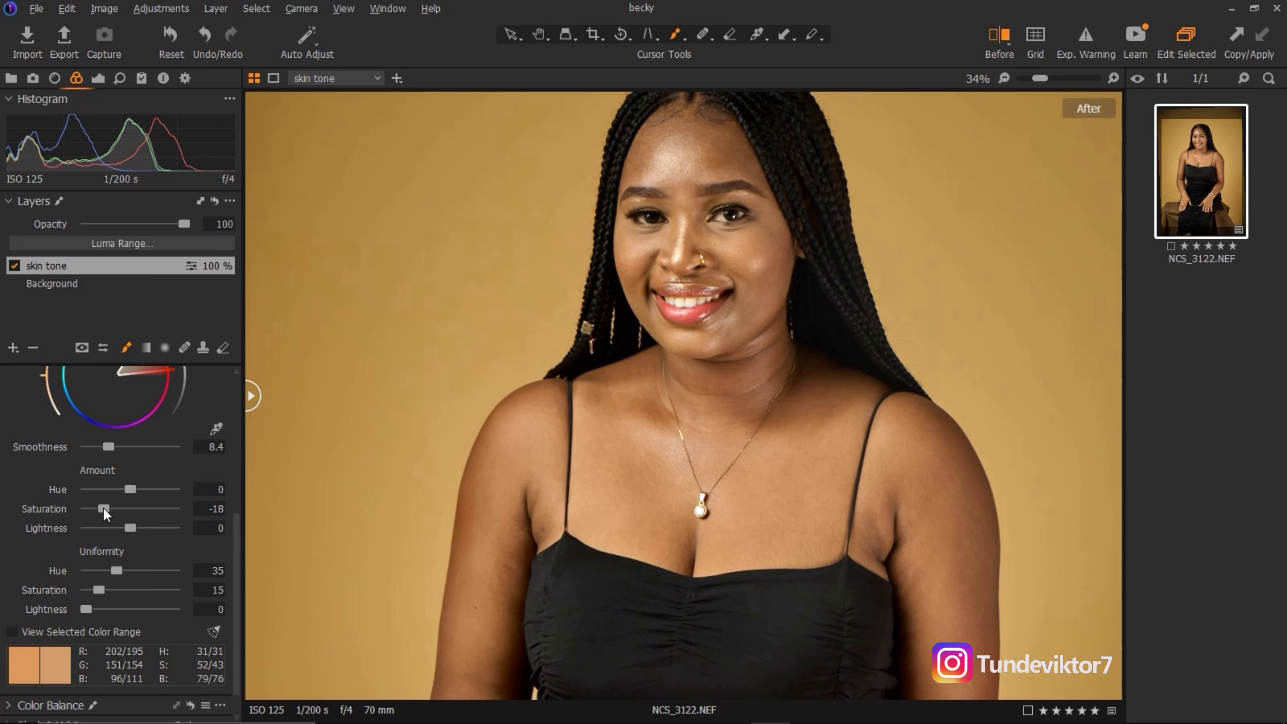
pyautogui.moveTo(103, 508); pyautogui.dragTo(137, 511)
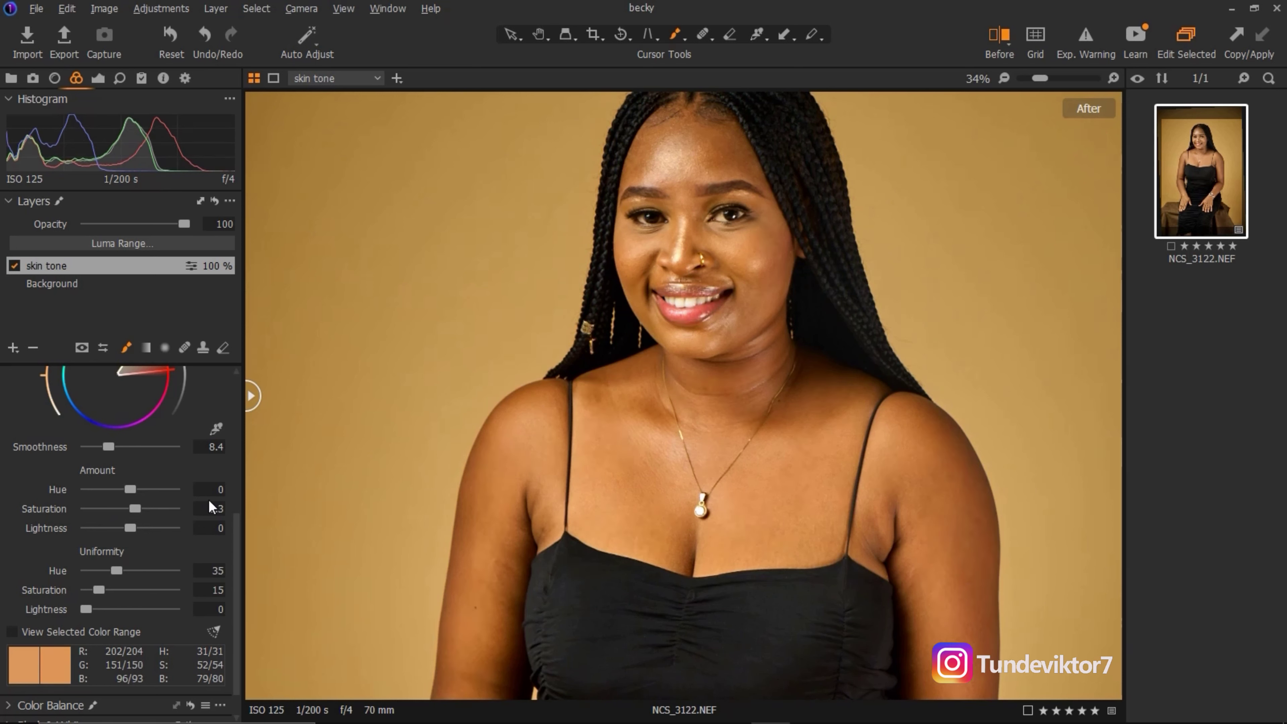
pyautogui.write('0')
pyautogui.press('Return')
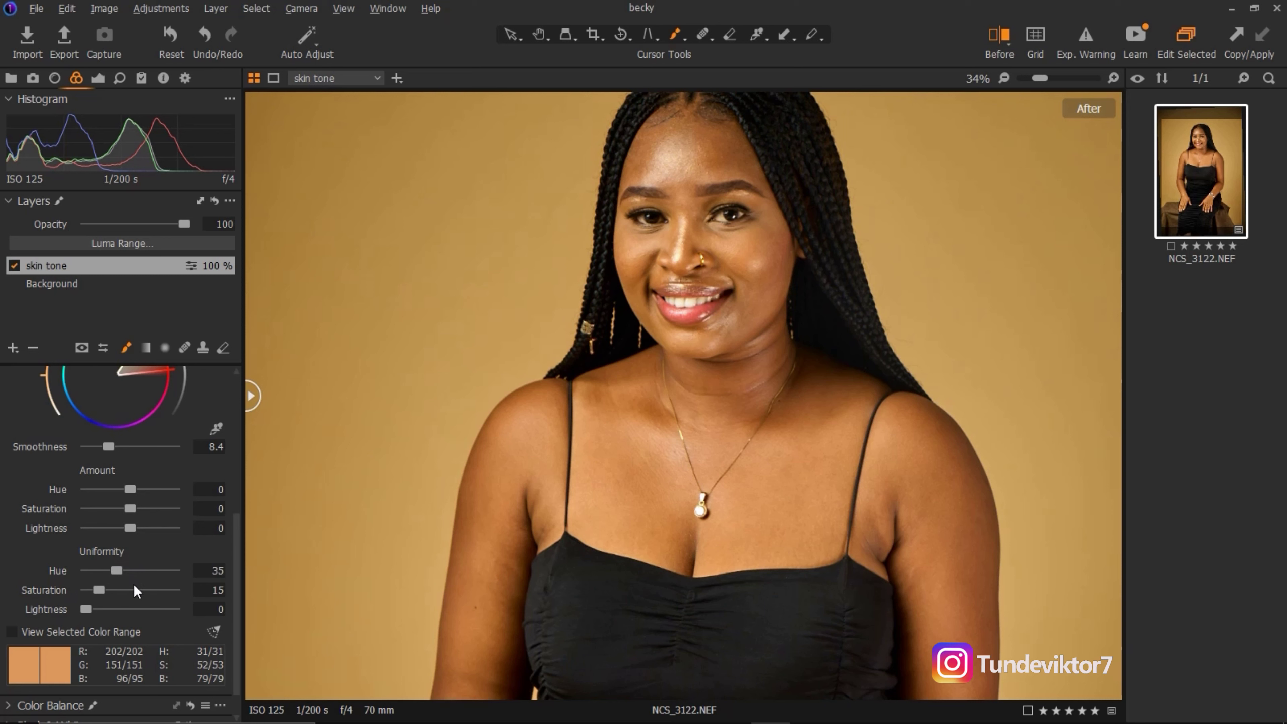
# Try the skin tone amount's lightness at -10, and settle on 1.3.
pyautogui.moveTo(132, 529); pyautogui.dragTo(117, 529)
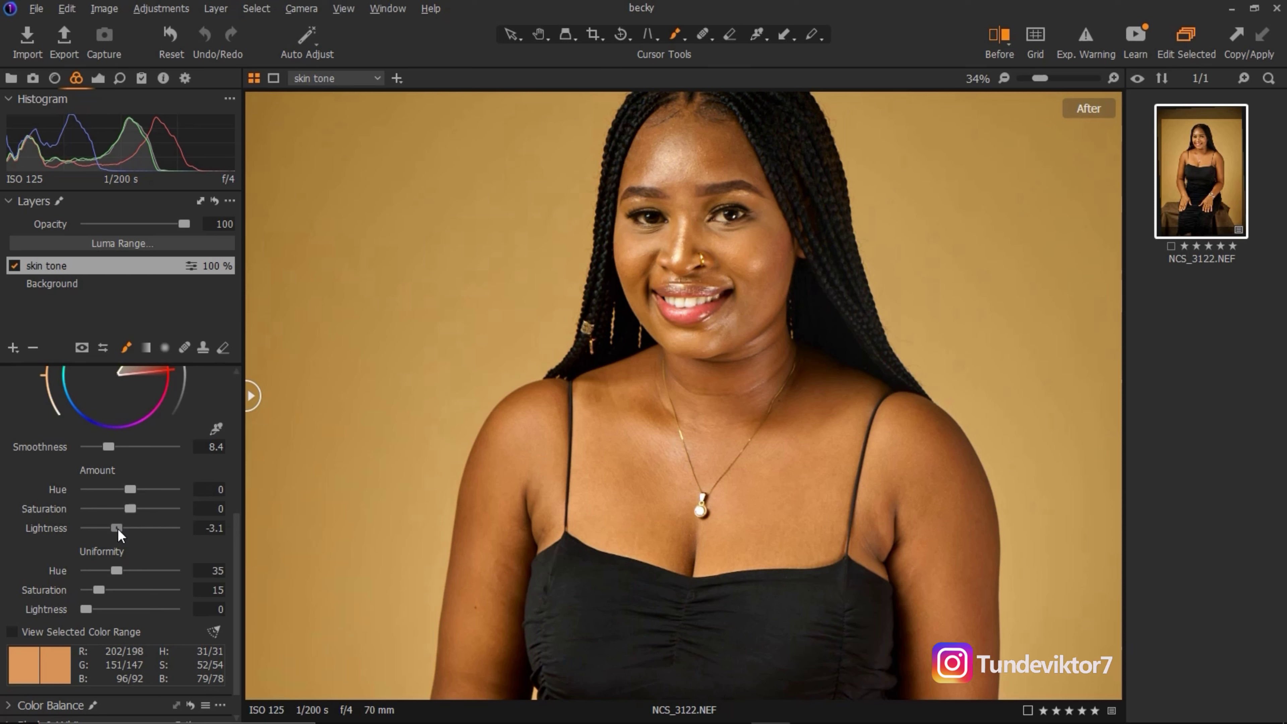
pyautogui.moveTo(117, 529); pyautogui.dragTo(64, 527)
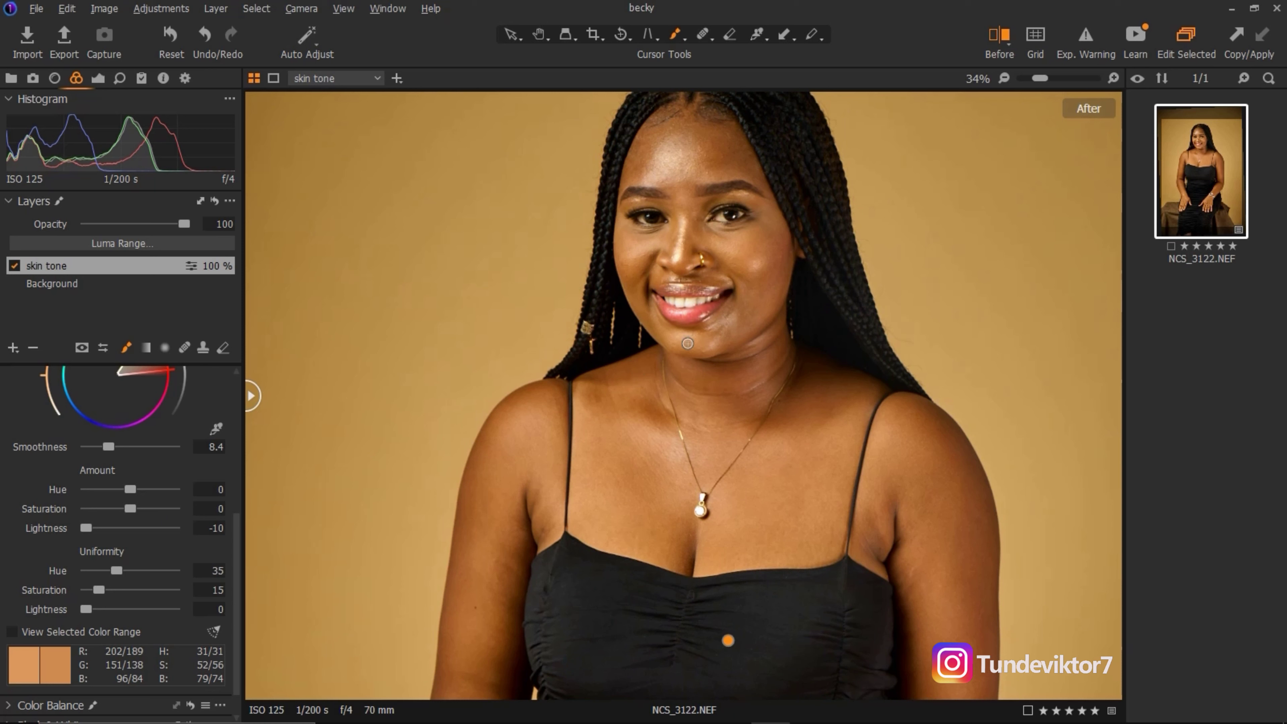
pyautogui.moveTo(87, 529); pyautogui.dragTo(139, 546)
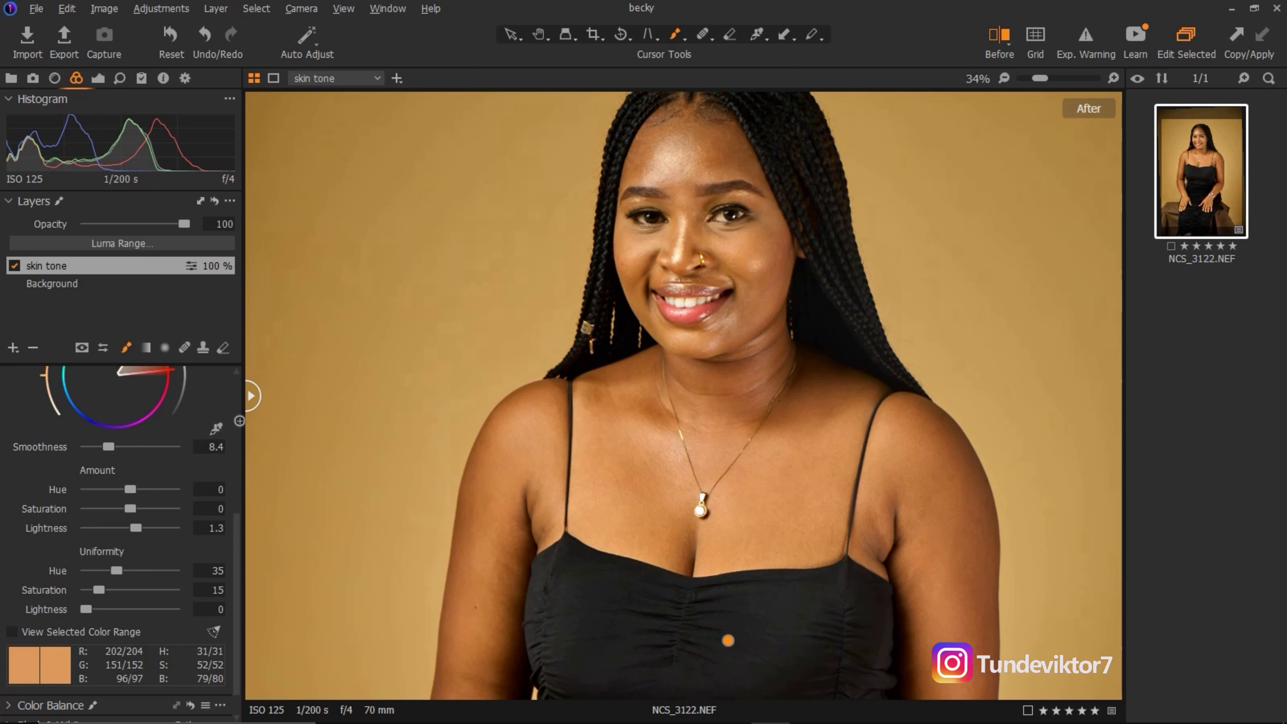
# Sweep the before/after divider across the portrait, both close up and with the whole image fitted, to compare the skin tones.
pyautogui.moveTo(252, 394); pyautogui.dragTo(1243, 530)
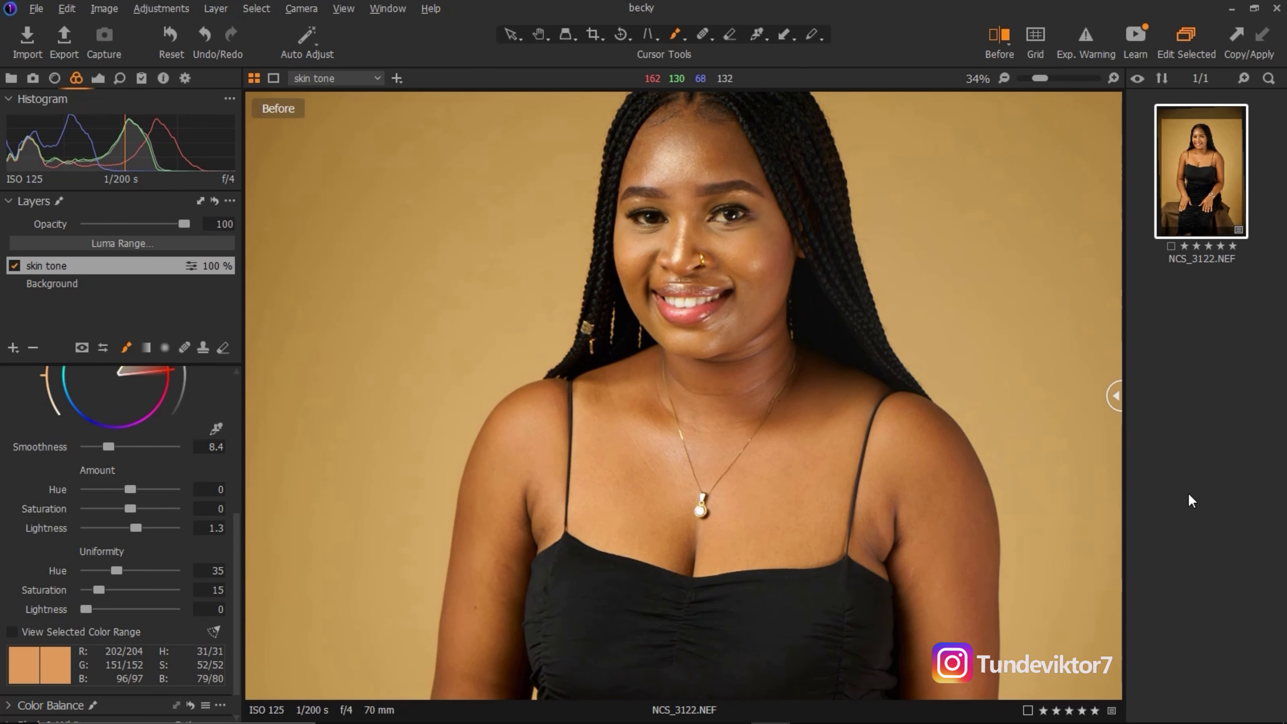
pyautogui.moveTo(1039, 81); pyautogui.dragTo(968, 81)
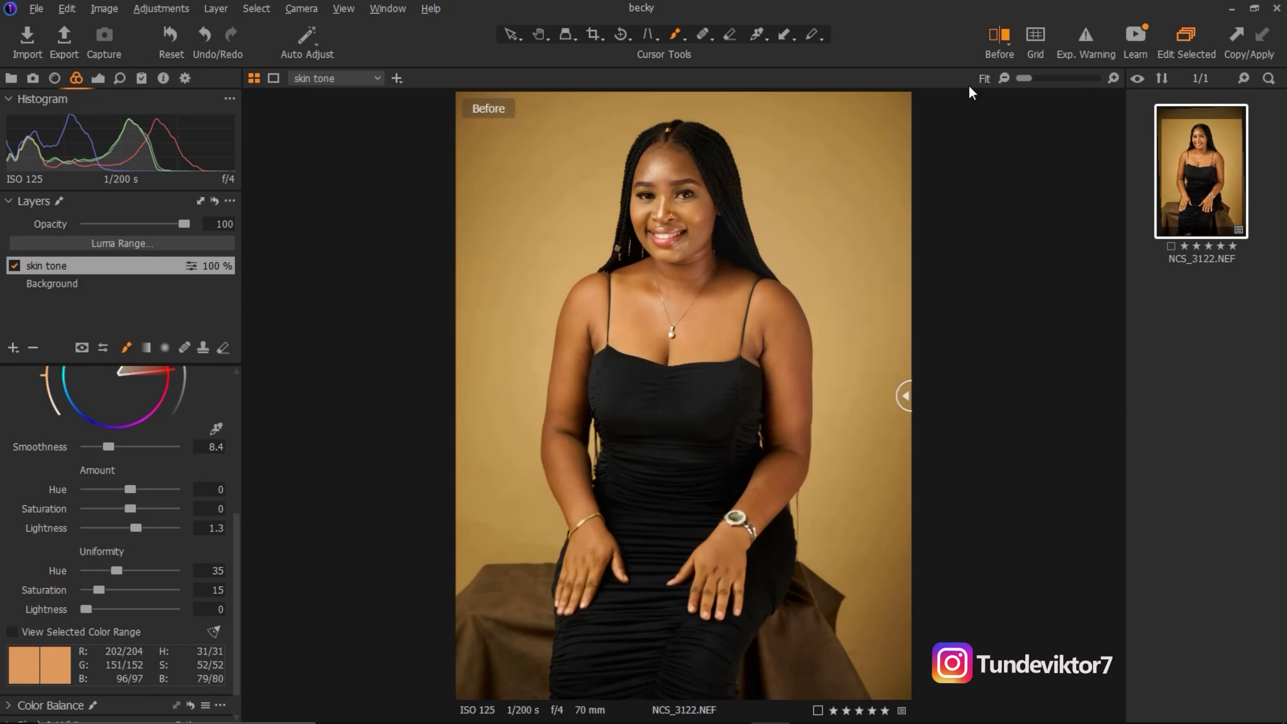
pyautogui.moveTo(900, 399); pyautogui.dragTo(459, 397)
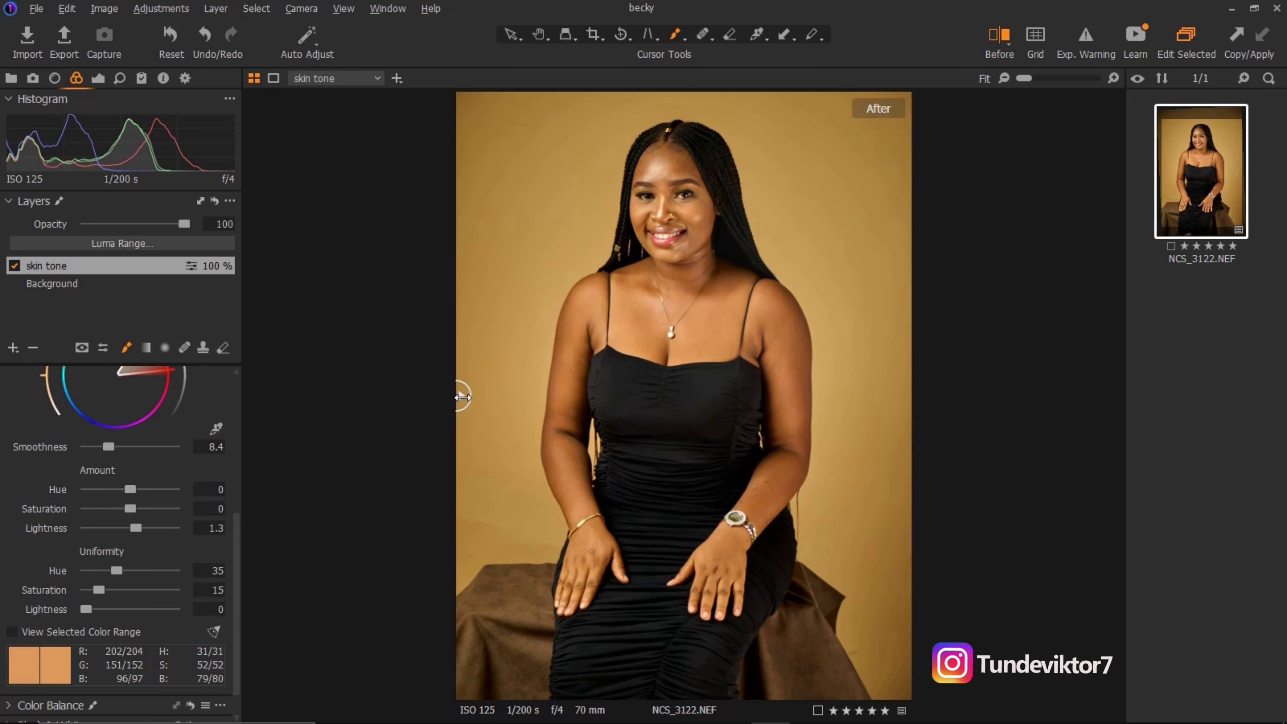
pyautogui.moveTo(461, 396); pyautogui.dragTo(977, 439)
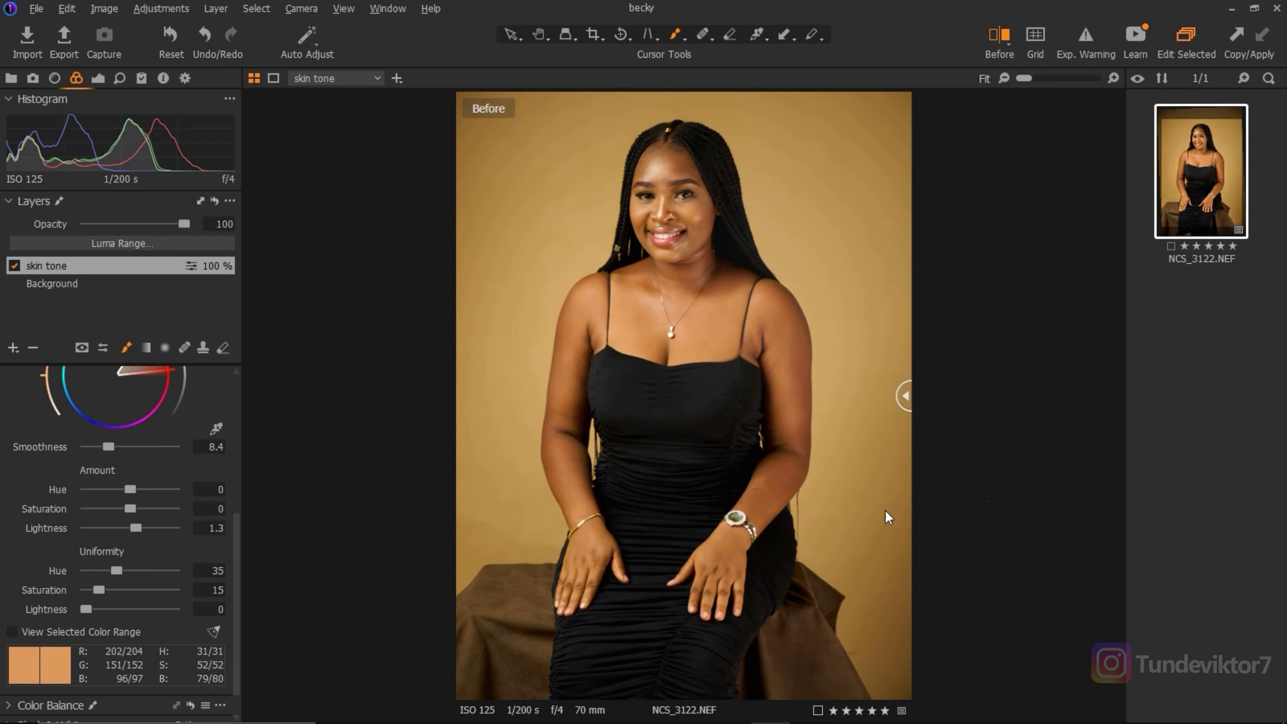